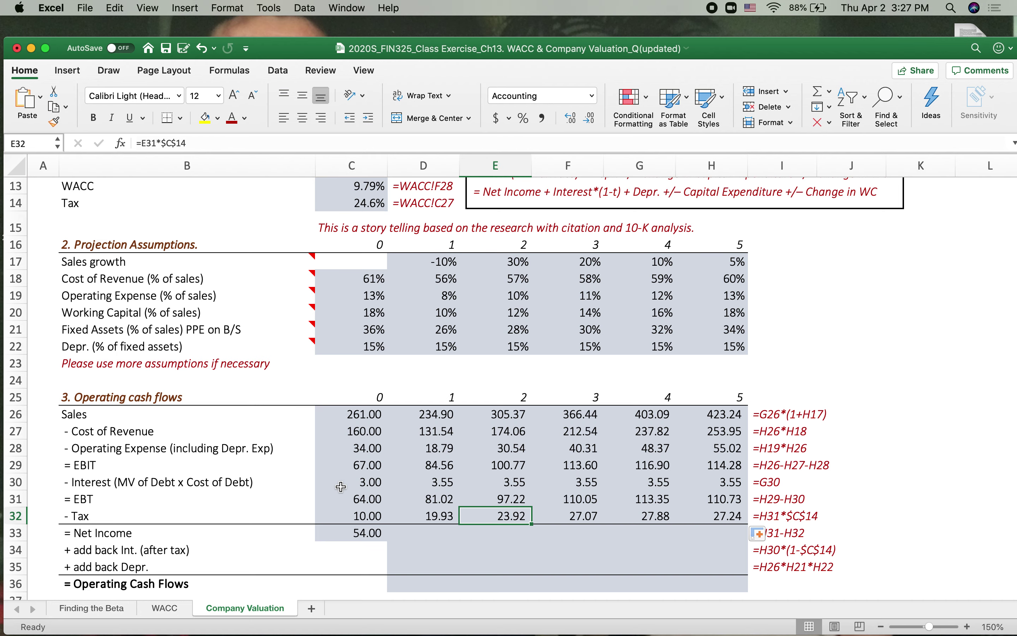
Enter =D31*$C$14 as the year-1 Tax (19.93) and fill it across years 1–5.
{"action": "scroll", "coordinate": [341, 487], "scroll_direction": "down", "scroll_amount": 3}
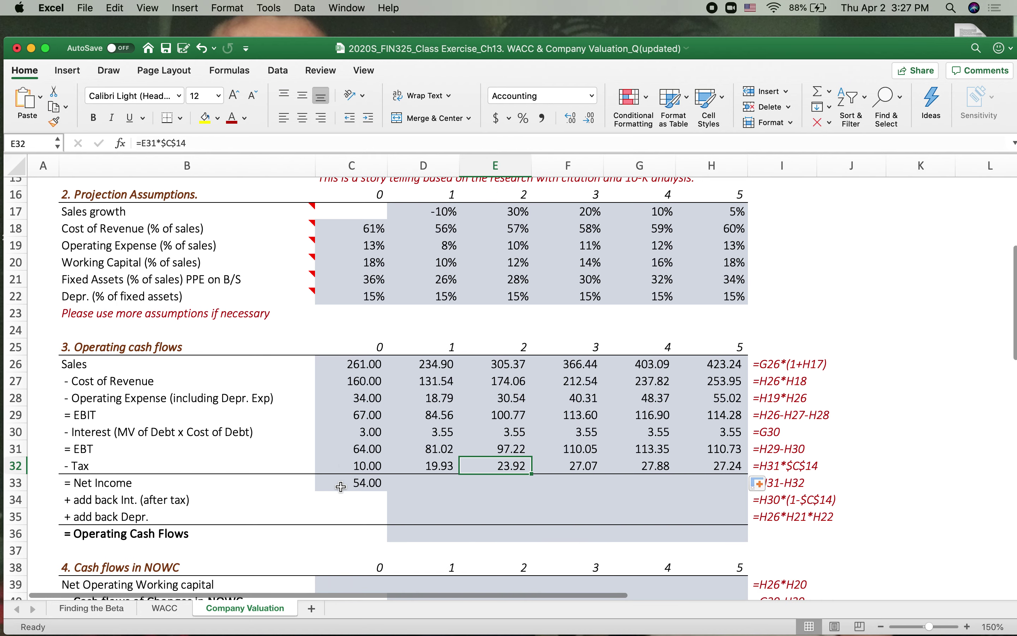
{"action": "double_click", "coordinate": [424, 466]}
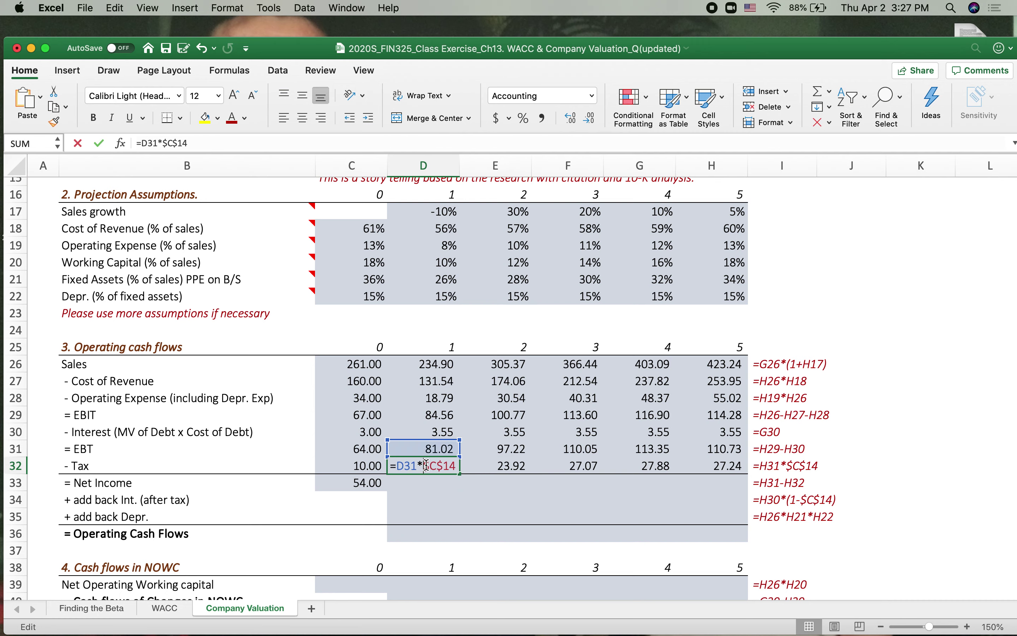
{"action": "scroll", "coordinate": [520, 443], "scroll_direction": "up", "scroll_amount": 3}
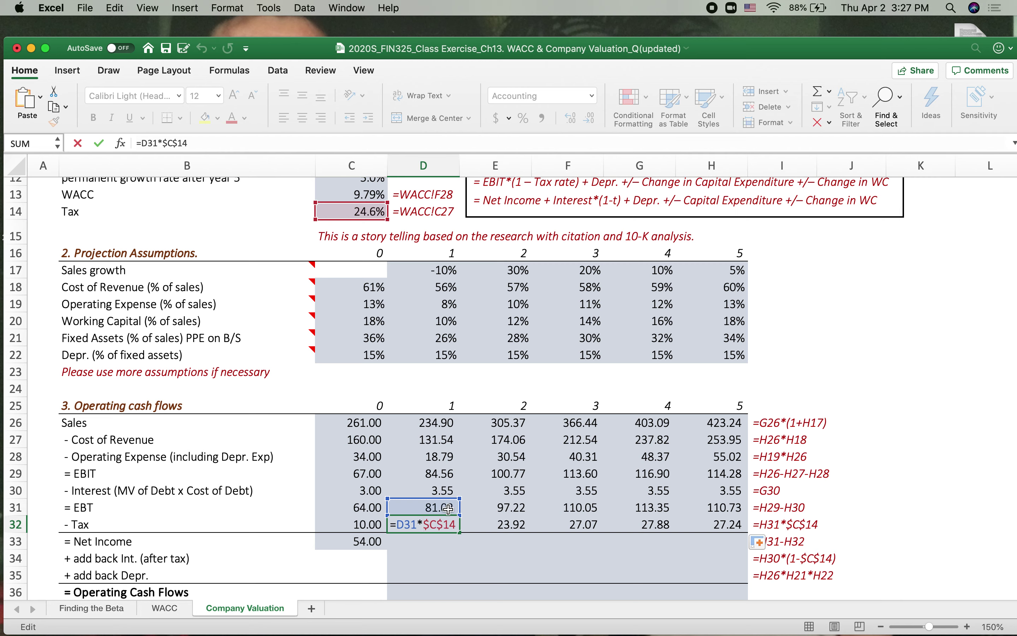
{"action": "key", "text": "Return"}
{"action": "left_click", "coordinate": [442, 522]}
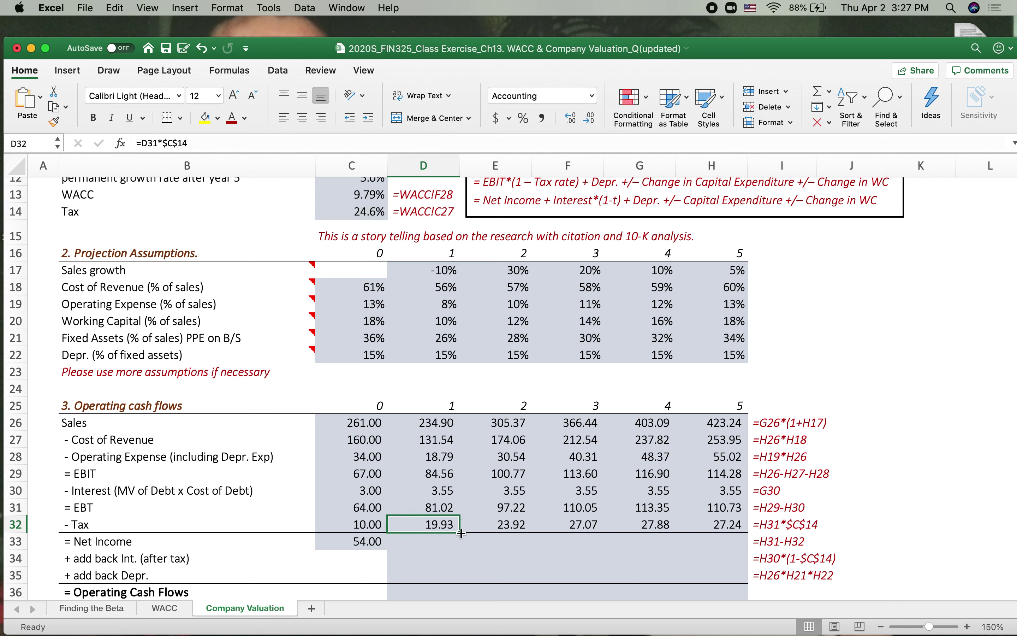
{"action": "left_click_drag", "start_coordinate": [462, 534], "coordinate": [740, 526]}
{"action": "scroll", "coordinate": [543, 501], "scroll_direction": "down", "scroll_amount": 5}
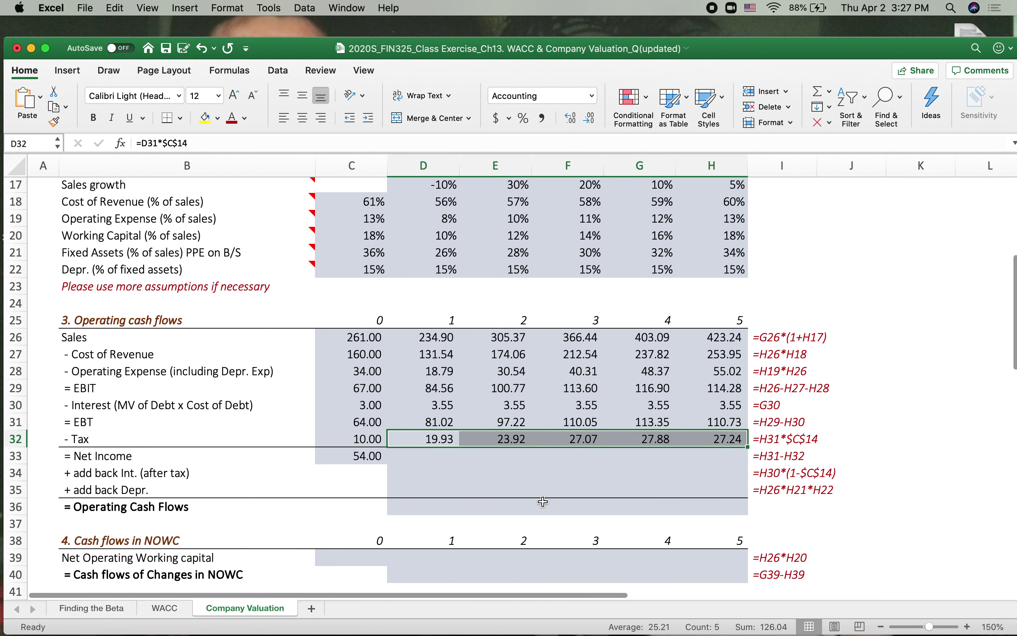
Enter =D31-D32 in D33 and fill it across years 1–5, giving 61.09 to 83.49.
{"action": "left_click", "coordinate": [423, 457]}
{"action": "type", "text": "="}
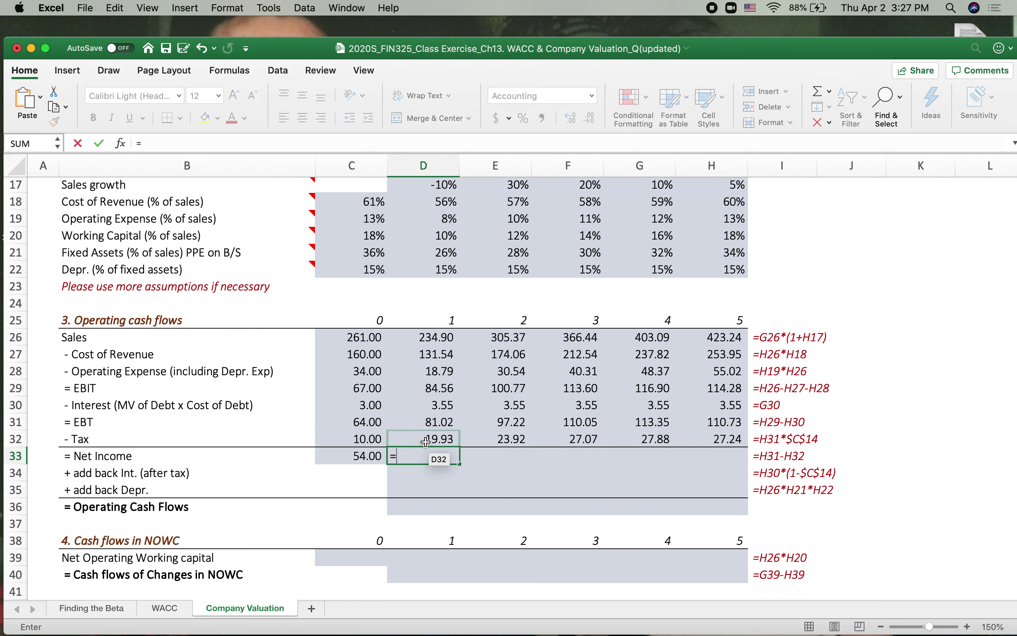
{"action": "left_click", "coordinate": [414, 422]}
{"action": "type", "text": "-"}
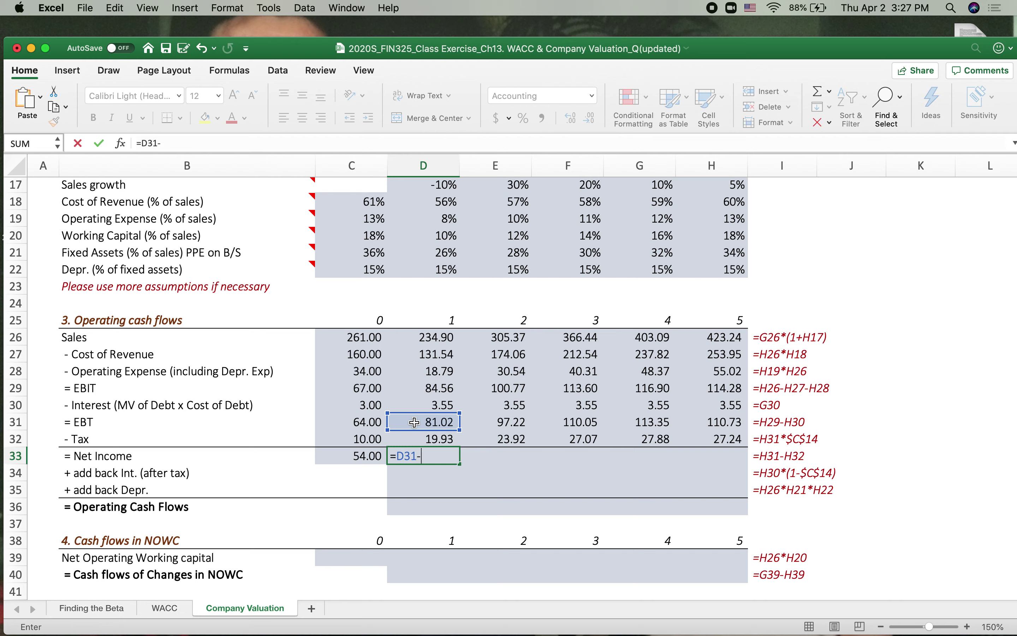
{"action": "left_click", "coordinate": [412, 437]}
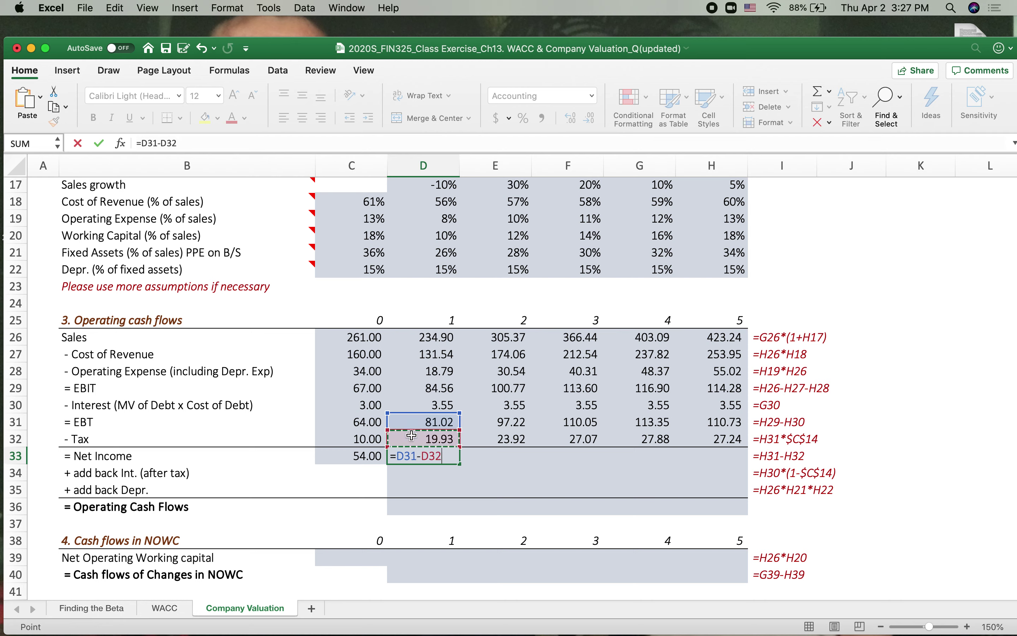
{"action": "key", "text": "Return"}
{"action": "left_click", "coordinate": [433, 459]}
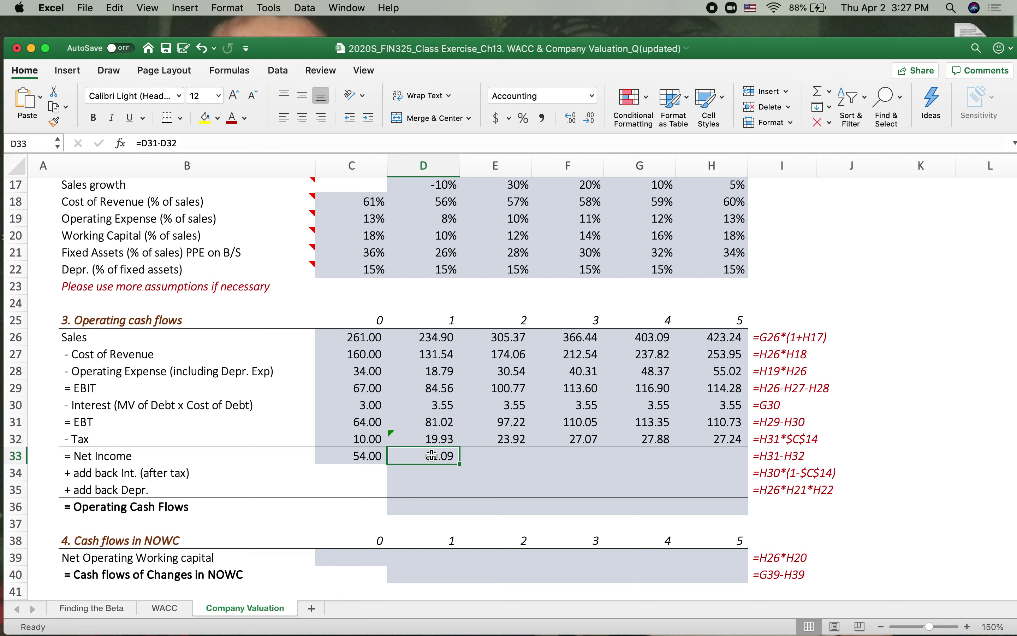
{"action": "left_click_drag", "start_coordinate": [460, 464], "coordinate": [744, 463]}
{"action": "left_click", "coordinate": [432, 472]}
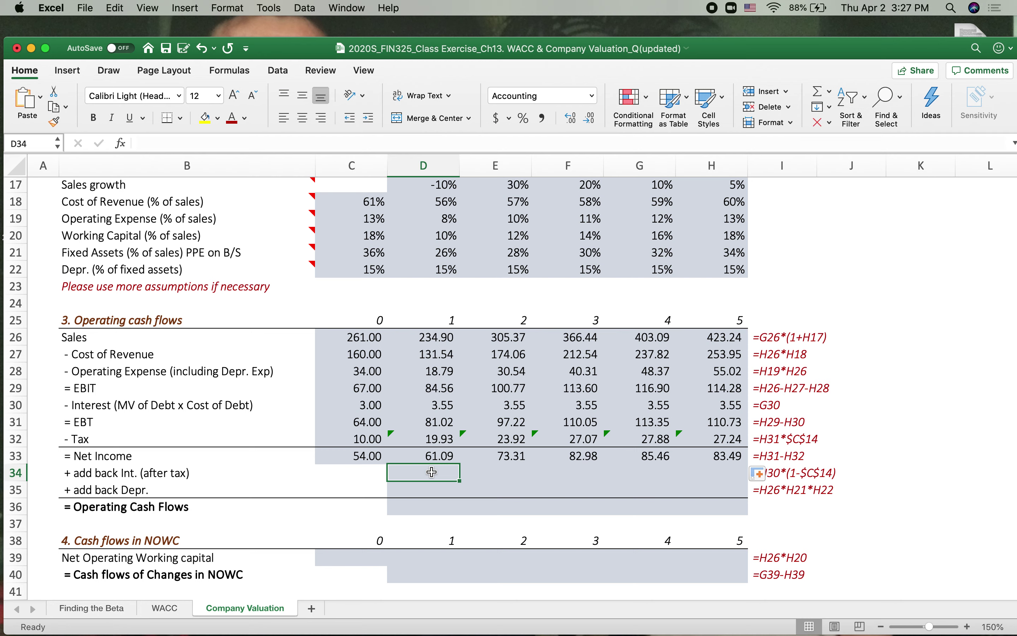
Start the D34 formula =D30*(1-$C$14), declining Excel's correction and dismissing the parenthesis warning.
{"action": "type", "text": "="}
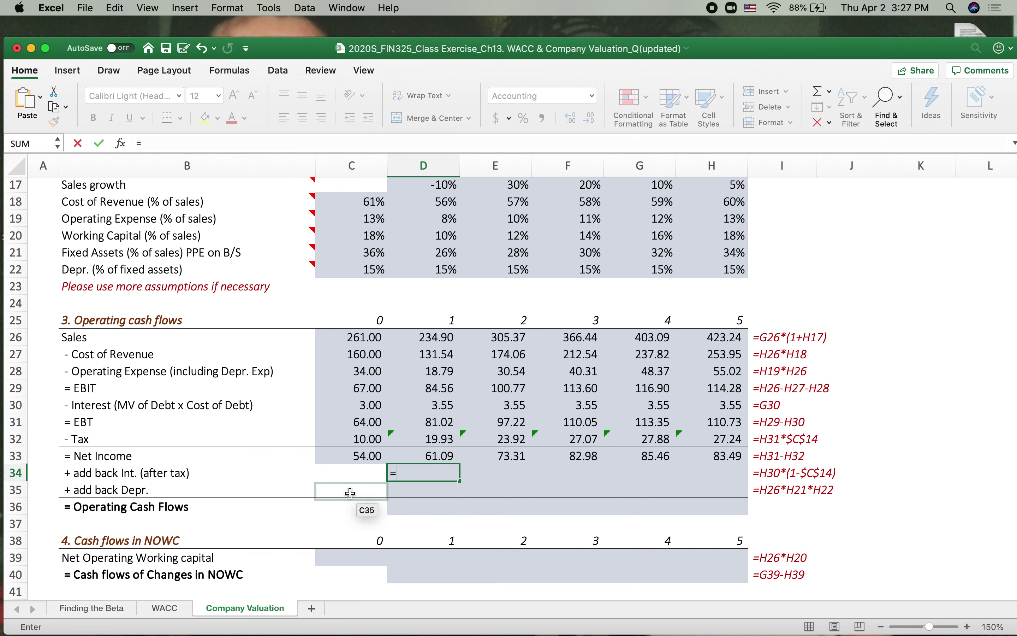
{"action": "left_click", "coordinate": [418, 410]}
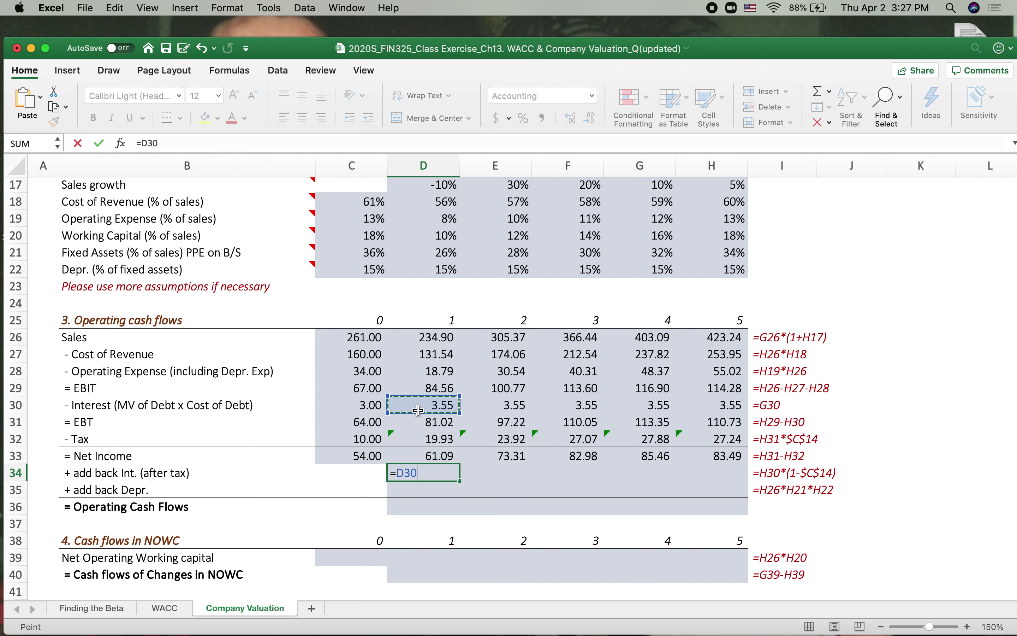
{"action": "type", "text": "*(1-"}
{"action": "scroll", "coordinate": [252, 259], "scroll_direction": "up", "scroll_amount": 3}
{"action": "left_click", "coordinate": [339, 193]}
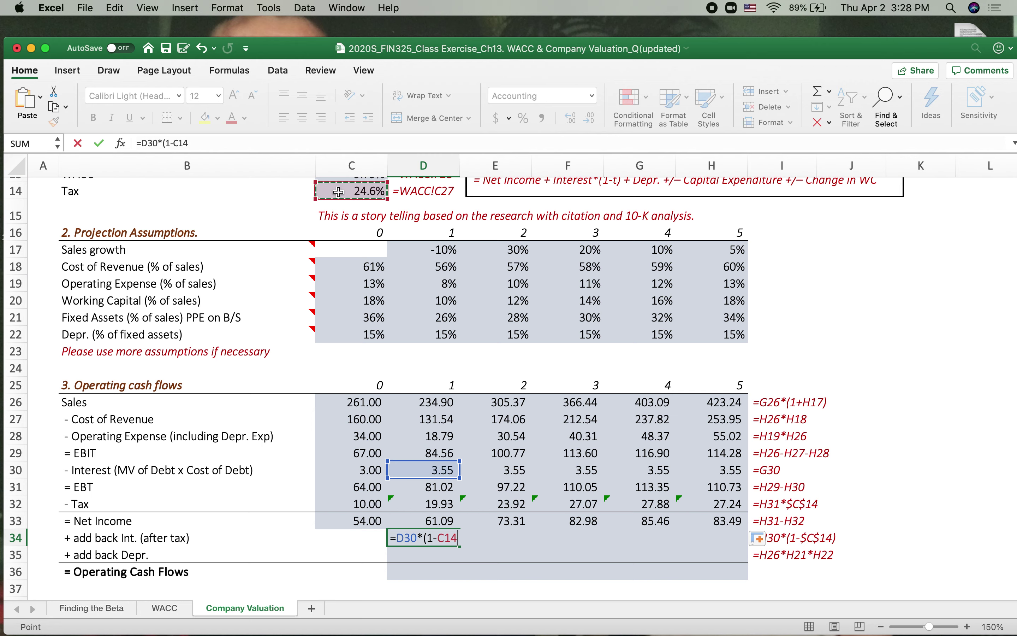
{"action": "key", "text": "F4"}
{"action": "key", "text": "Return"}
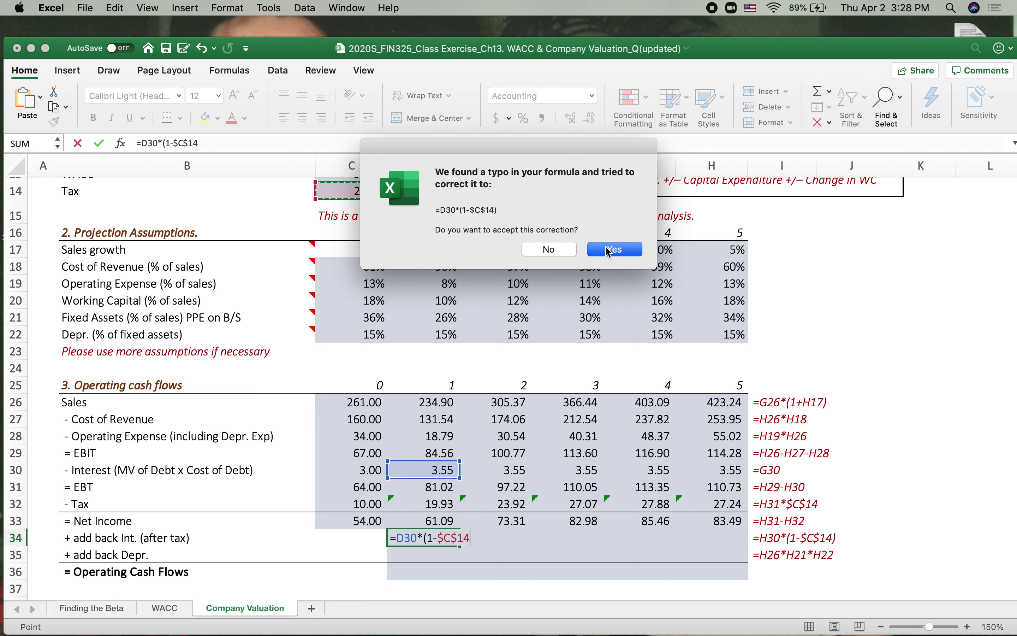
{"action": "left_click", "coordinate": [557, 250]}
{"action": "left_click", "coordinate": [636, 232]}
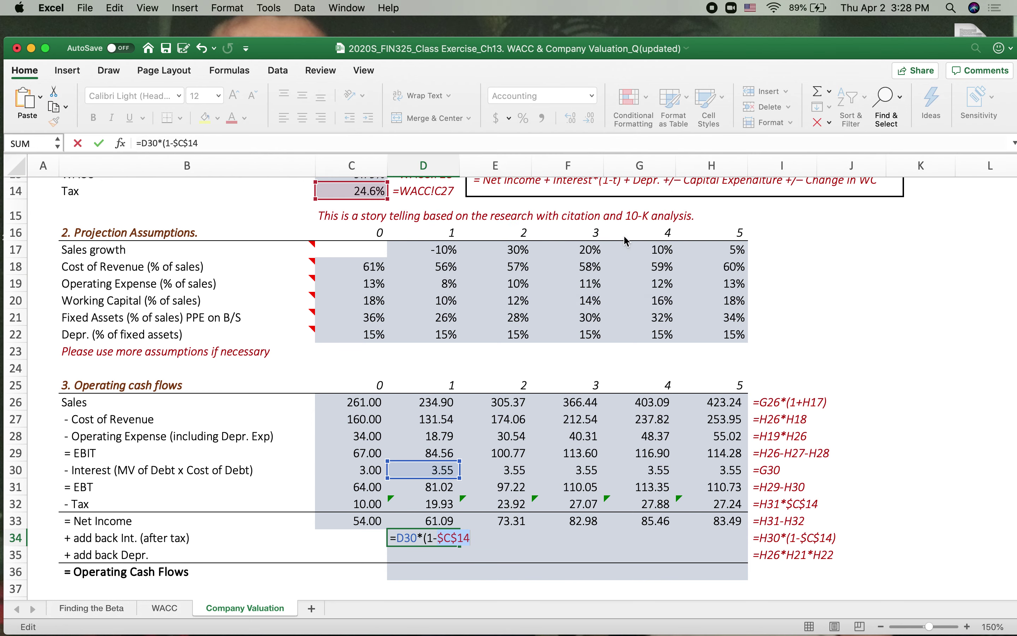
Fix the formula to =D30*(1-$C$14) and fill it across years 1–5, giving 2.68 each.
{"action": "left_click", "coordinate": [540, 533]}
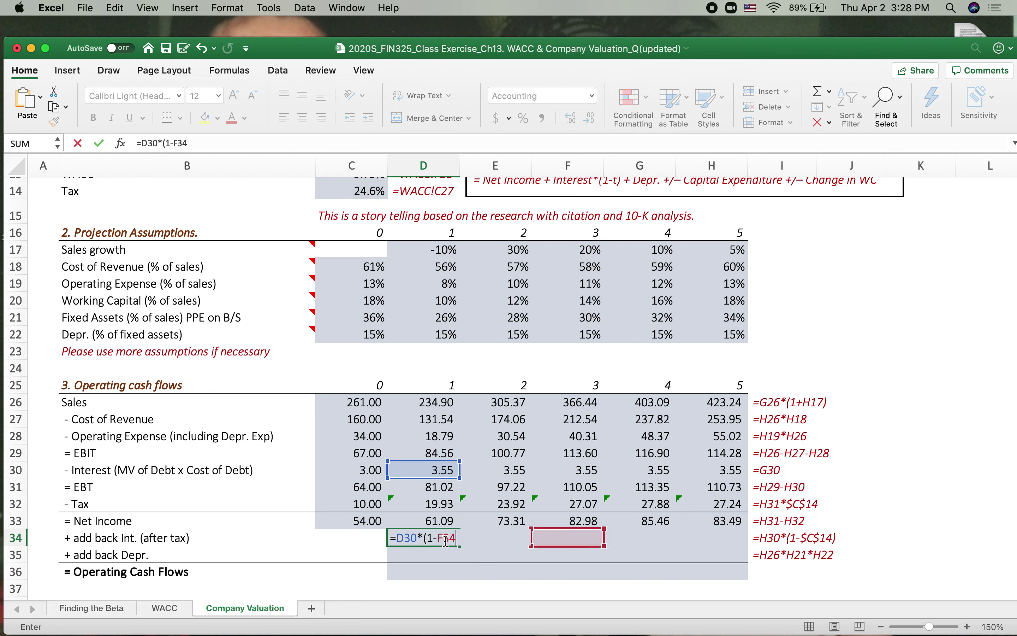
{"action": "key", "text": "BackSpace"}
{"action": "key", "text": "BackSpace"}
{"action": "key", "text": "BackSpace"}
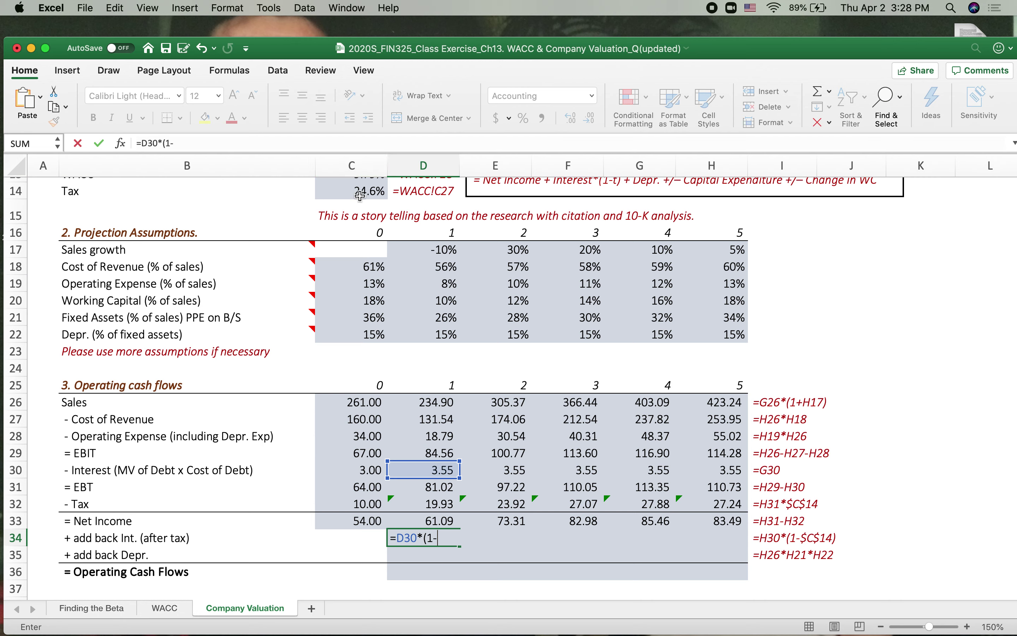
{"action": "left_click", "coordinate": [359, 193]}
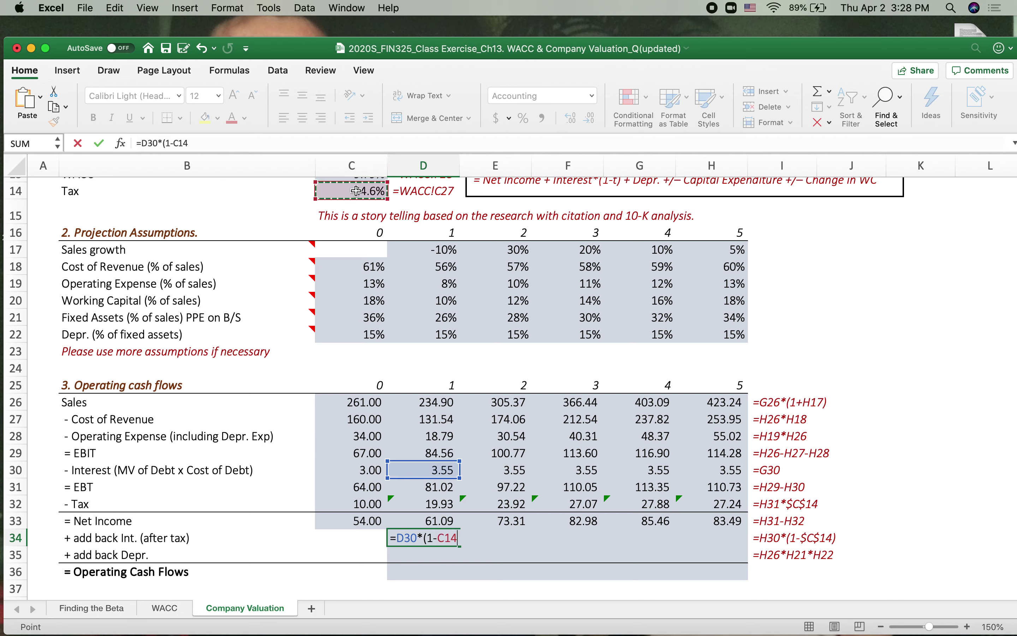
{"action": "key", "text": "F4"}
{"action": "type", "text": ")"}
{"action": "key", "text": "Return"}
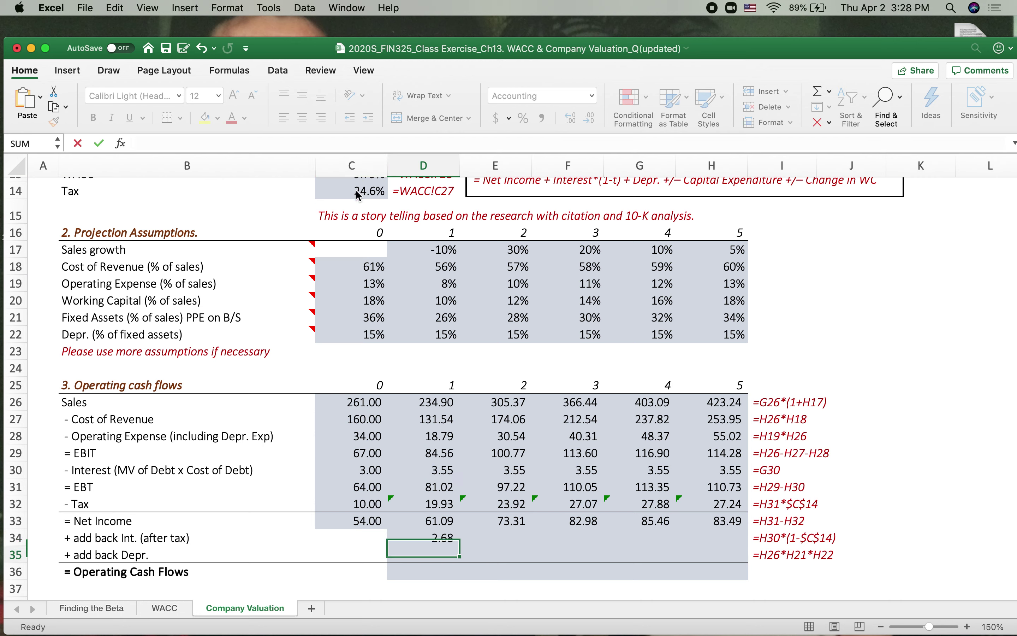
{"action": "left_click", "coordinate": [441, 539]}
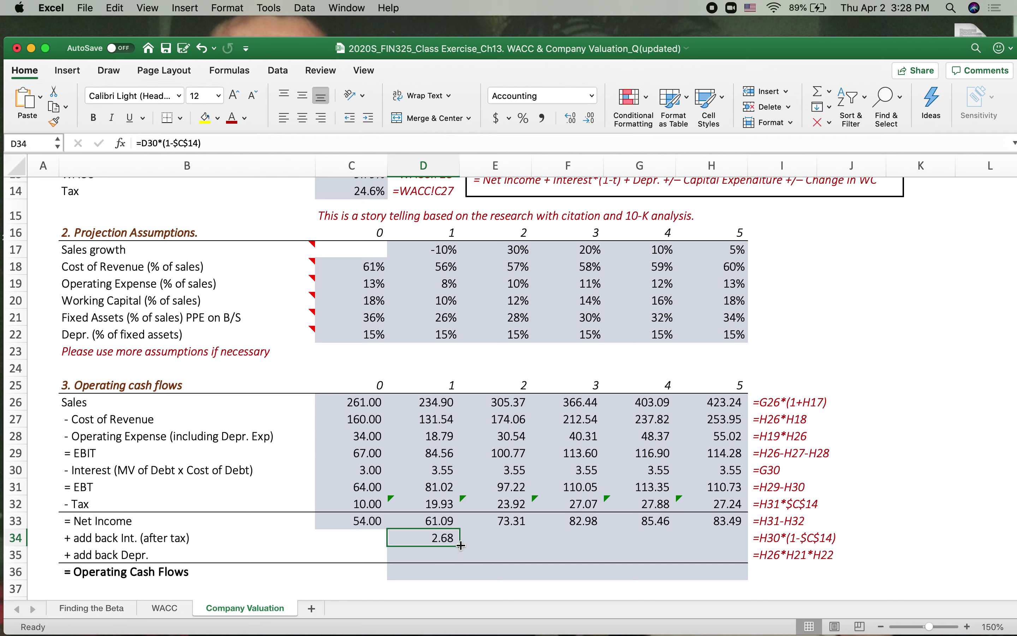
{"action": "left_click_drag", "start_coordinate": [461, 545], "coordinate": [744, 545]}
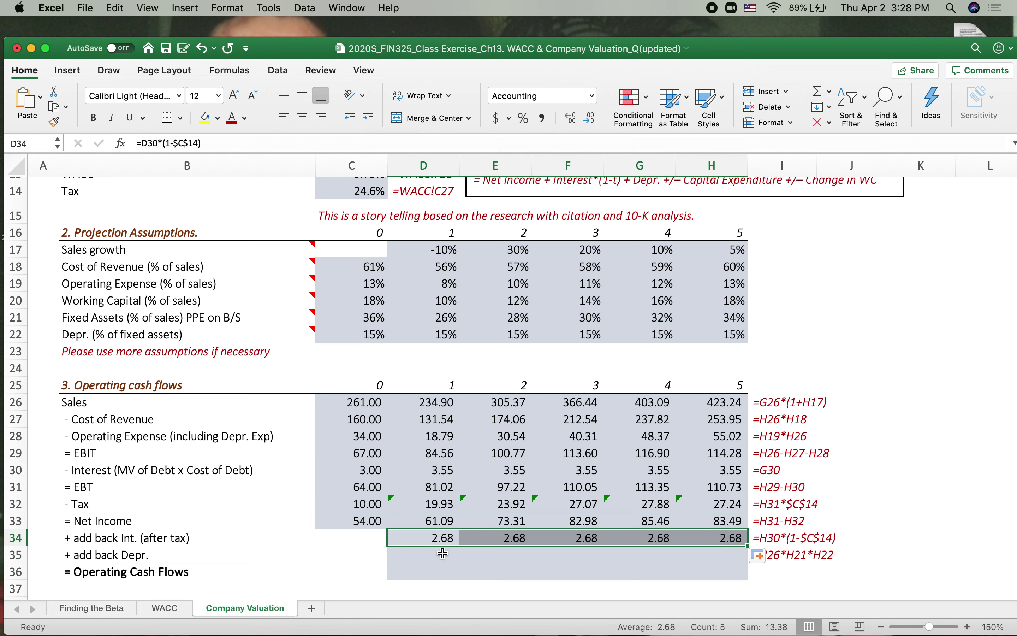
{"action": "left_click", "coordinate": [428, 553]}
{"action": "type", "text": "="}
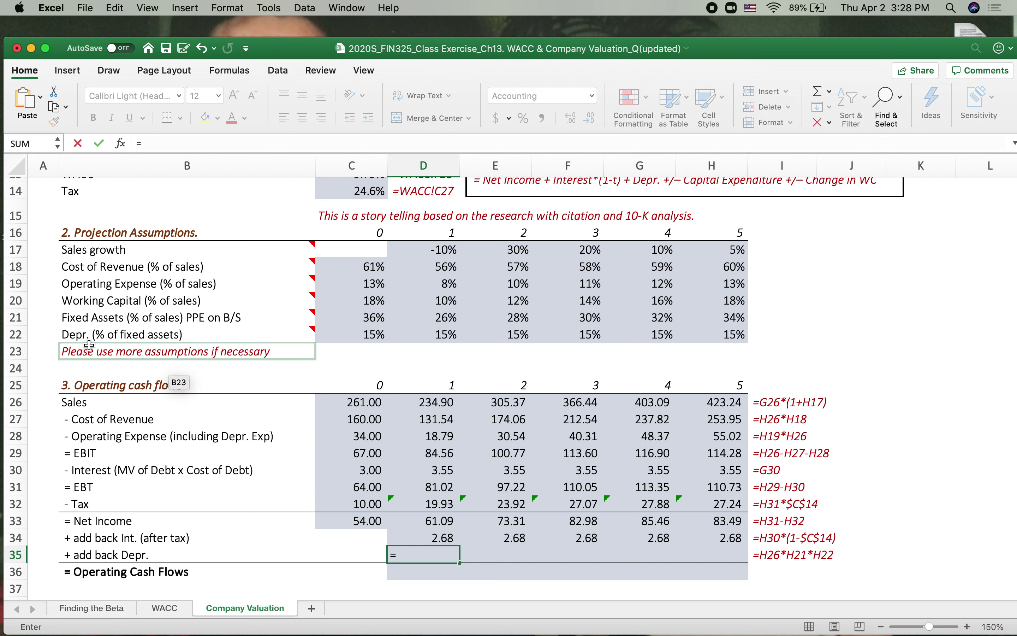
Enter =D21*D26*D22 in D35 and fill it across years 1–5, giving 9.16 to 21.59.
{"action": "mouse_move", "coordinate": [84, 336]}
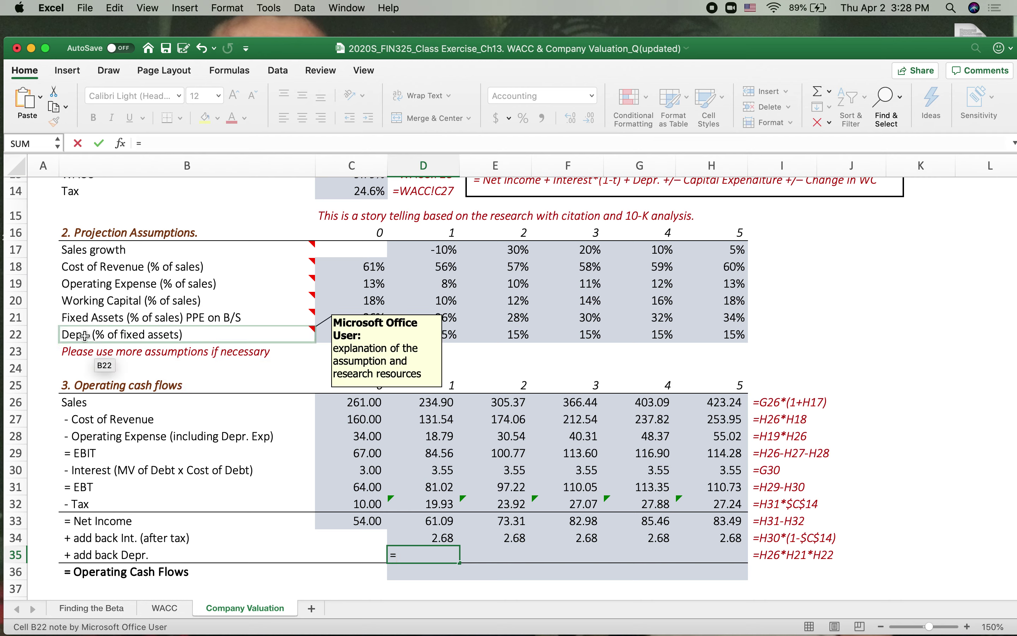
{"action": "mouse_move", "coordinate": [120, 321]}
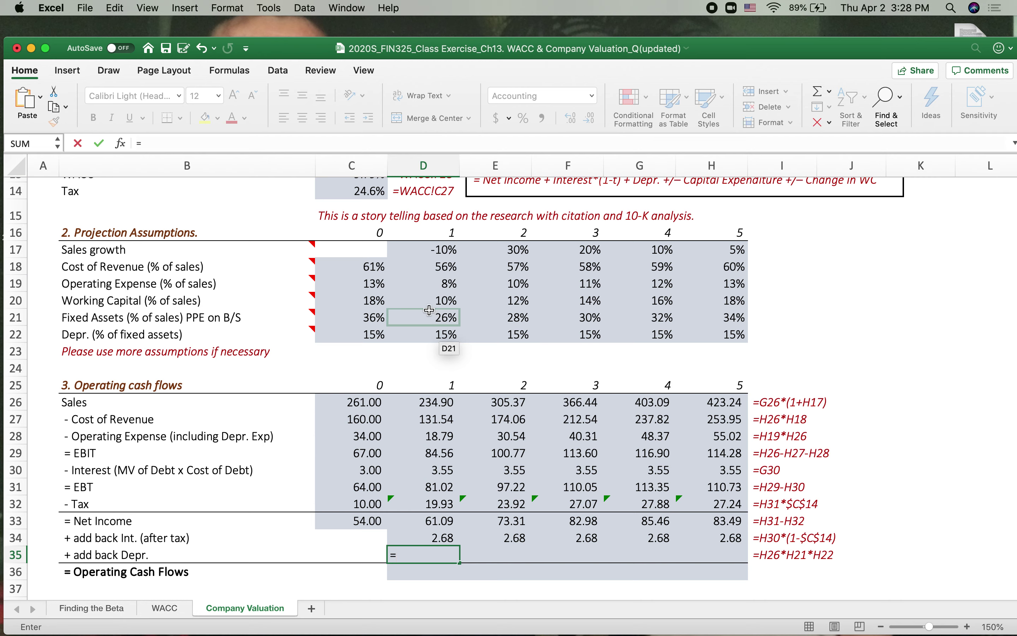
{"action": "left_click", "coordinate": [429, 311]}
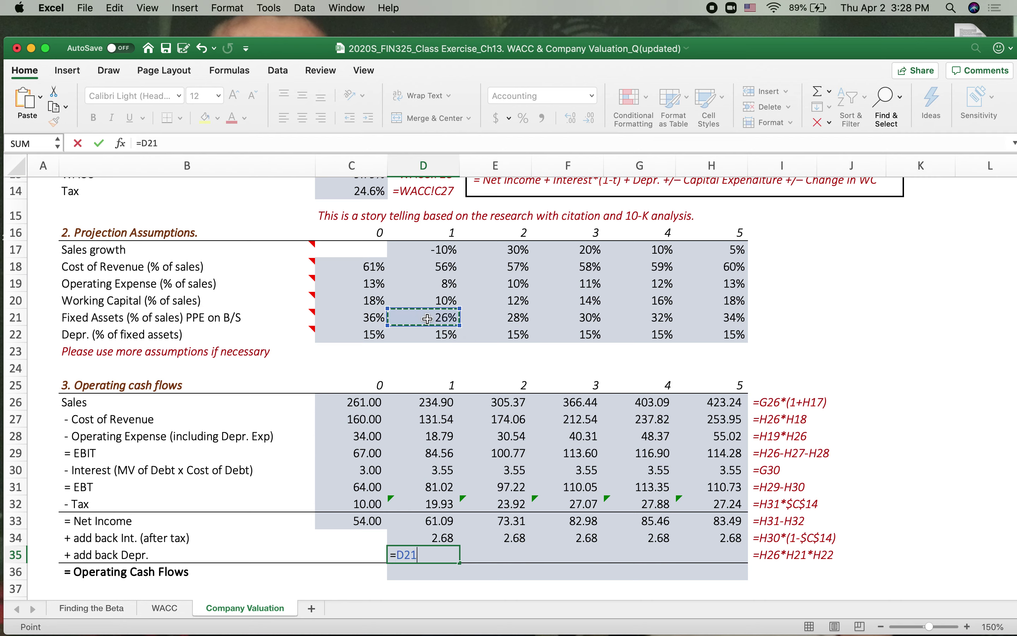
{"action": "type", "text": "*"}
{"action": "left_click", "coordinate": [424, 398]}
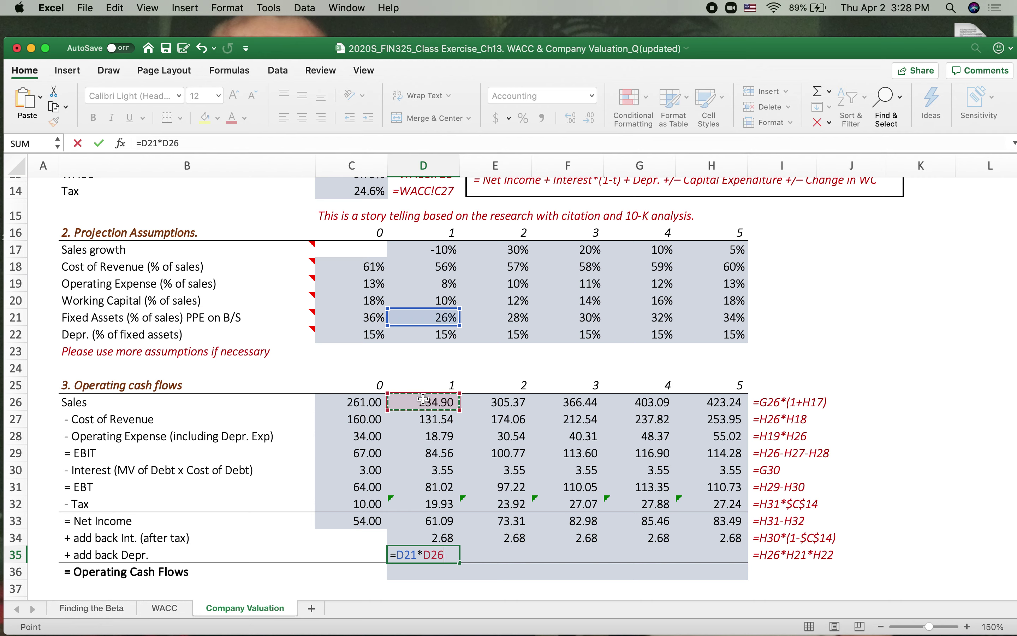
{"action": "type", "text": "*"}
{"action": "left_click", "coordinate": [404, 339]}
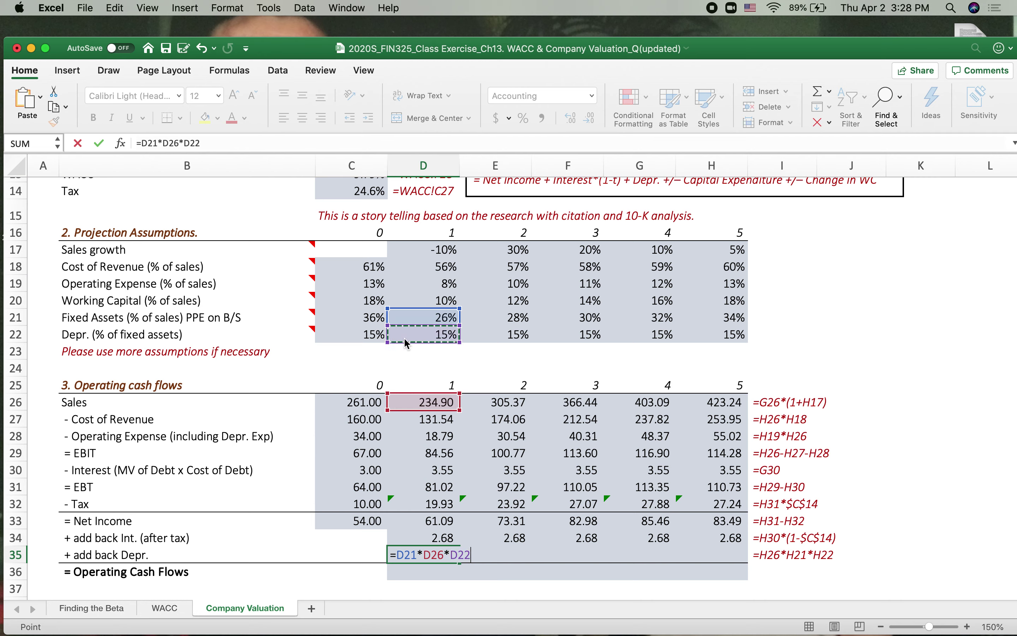
{"action": "key", "text": "Return"}
{"action": "left_click", "coordinate": [446, 553]}
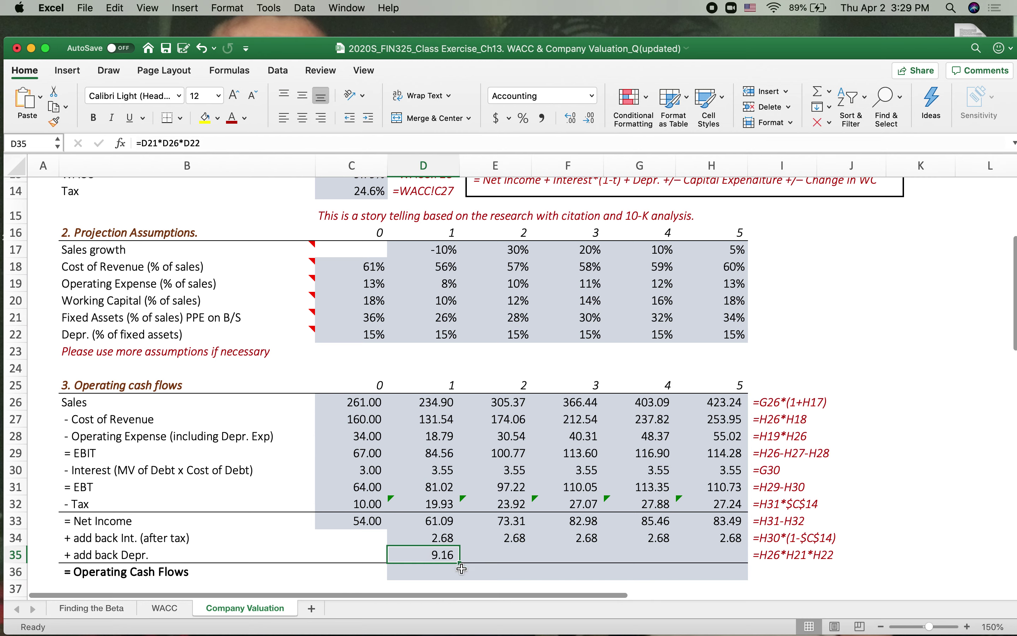
{"action": "left_click_drag", "start_coordinate": [461, 568], "coordinate": [717, 578]}
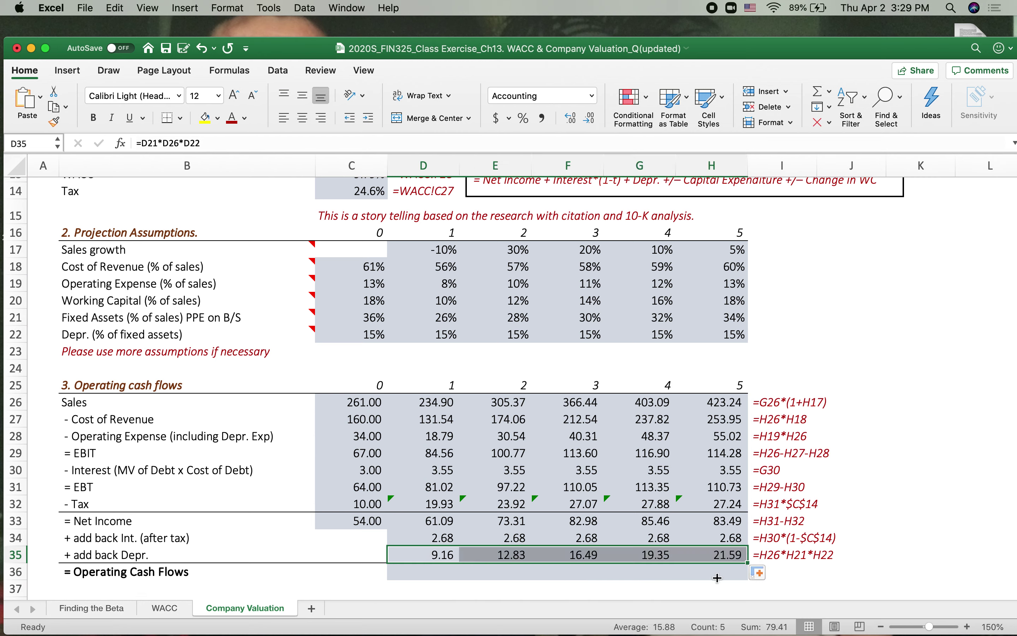
{"action": "scroll", "coordinate": [582, 419], "scroll_direction": "up", "scroll_amount": 2}
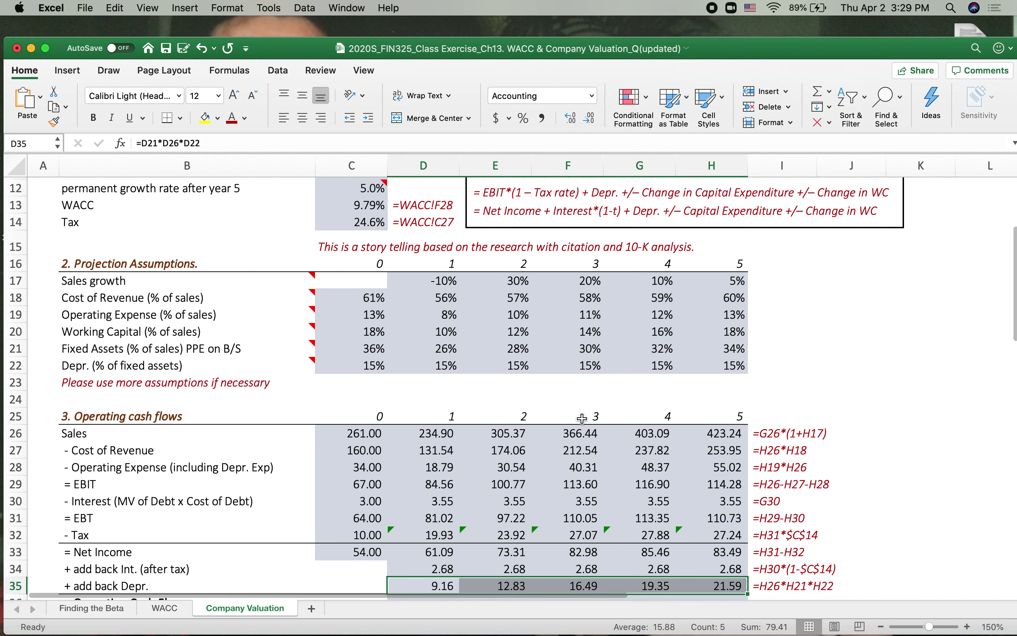
{"action": "scroll", "coordinate": [582, 419], "scroll_direction": "up", "scroll_amount": 3}
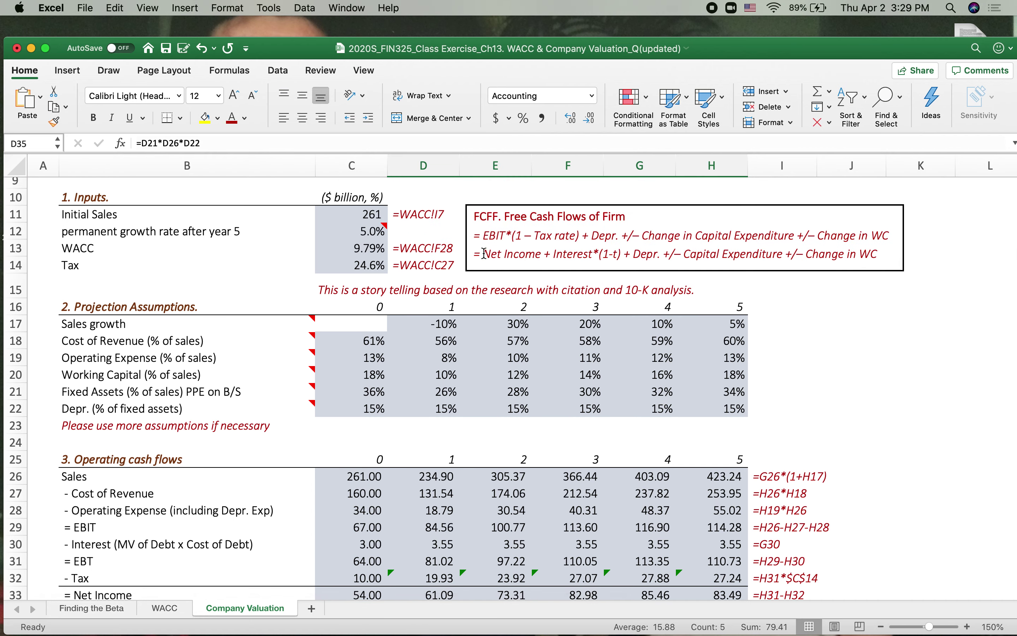
Highlight the net-income form of the FCFF formula in the note text box.
{"action": "left_click_drag", "start_coordinate": [484, 254], "coordinate": [878, 254]}
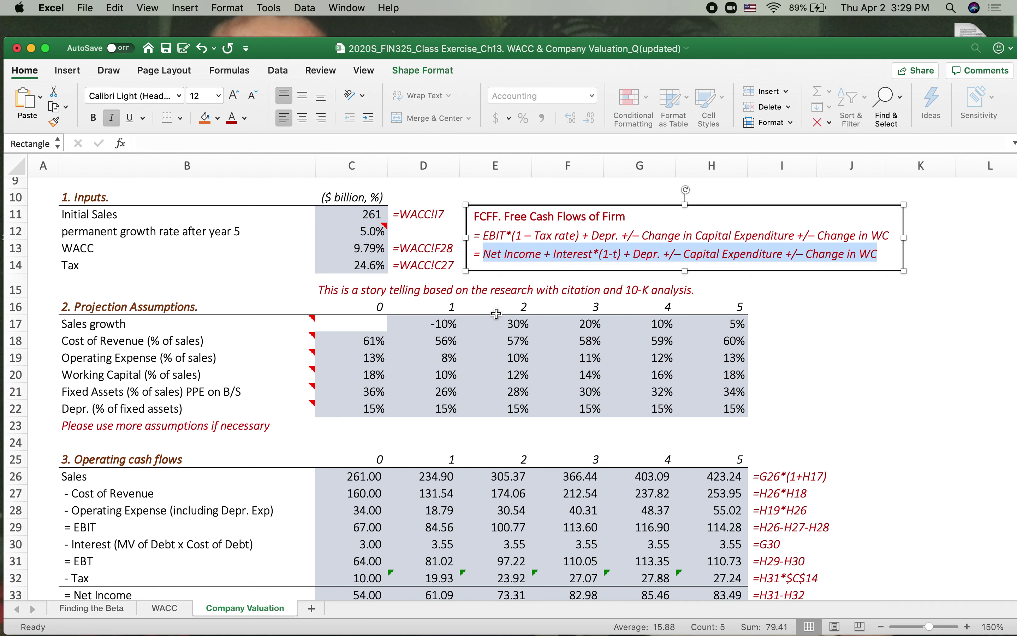
{"action": "scroll", "coordinate": [496, 315], "scroll_direction": "down", "scroll_amount": 10}
{"action": "scroll", "coordinate": [486, 347], "scroll_direction": "up", "scroll_amount": 4}
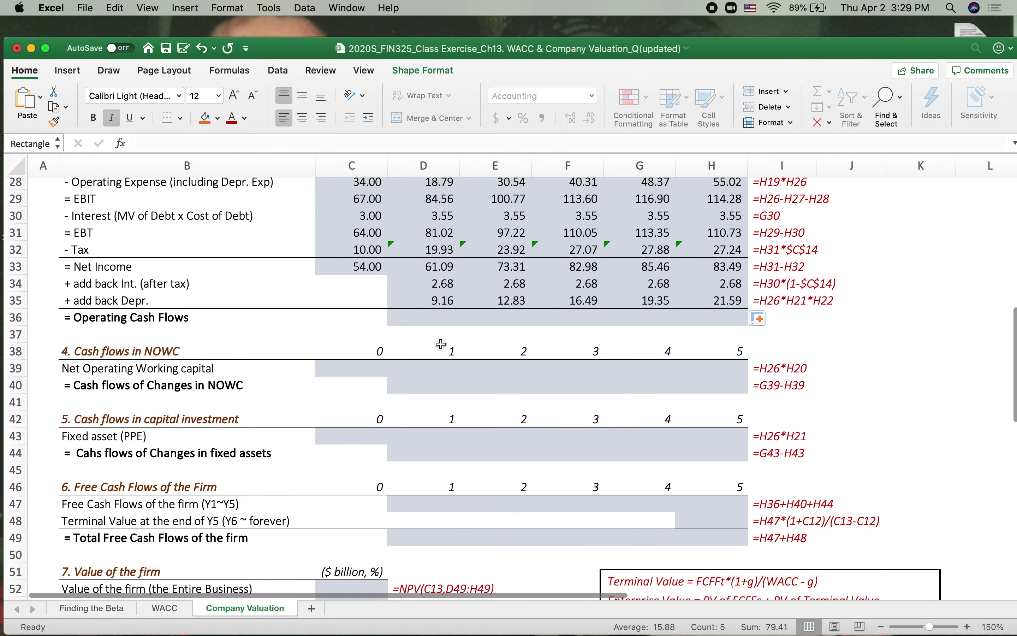
Enter =D33+D34+D35 in D36 and fill it through year 5, giving 72.92 to 107.75.
{"action": "left_click", "coordinate": [434, 315]}
{"action": "type", "text": "="}
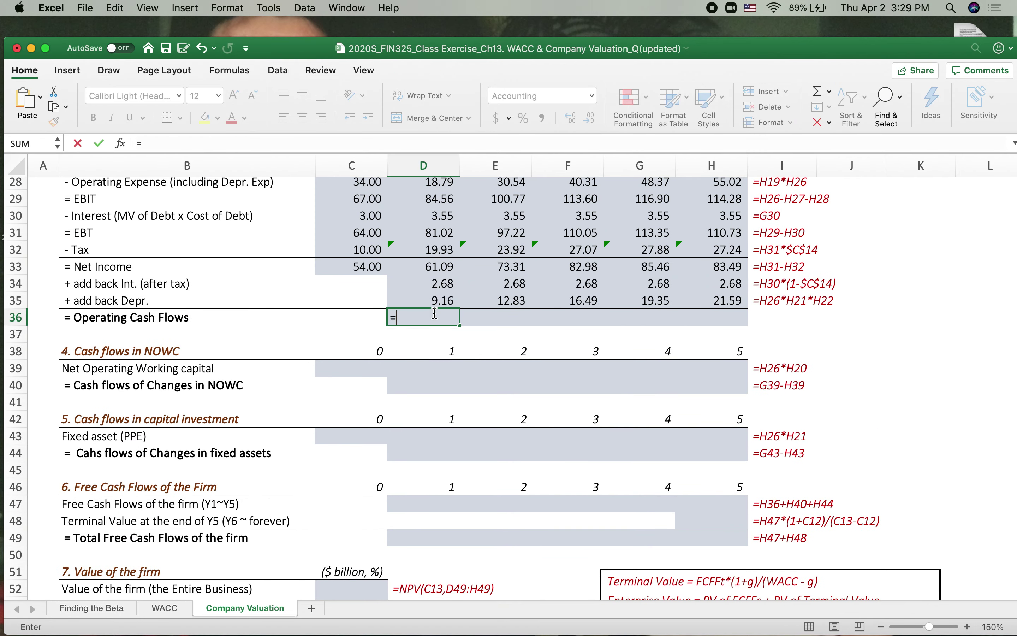
{"action": "left_click", "coordinate": [429, 269]}
{"action": "type", "text": "+"}
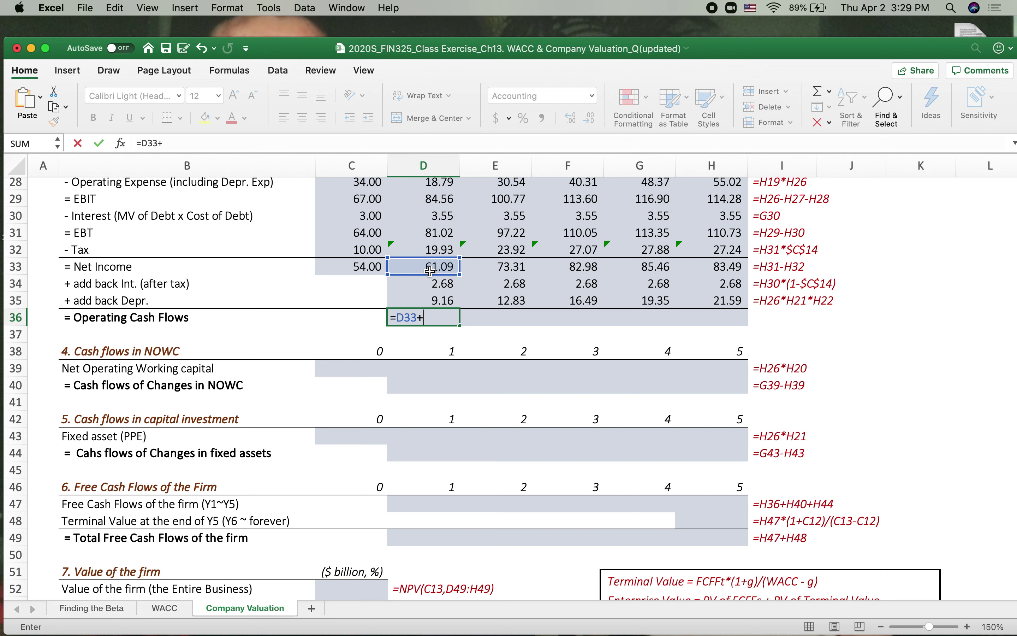
{"action": "left_click", "coordinate": [422, 280]}
{"action": "type", "text": "+"}
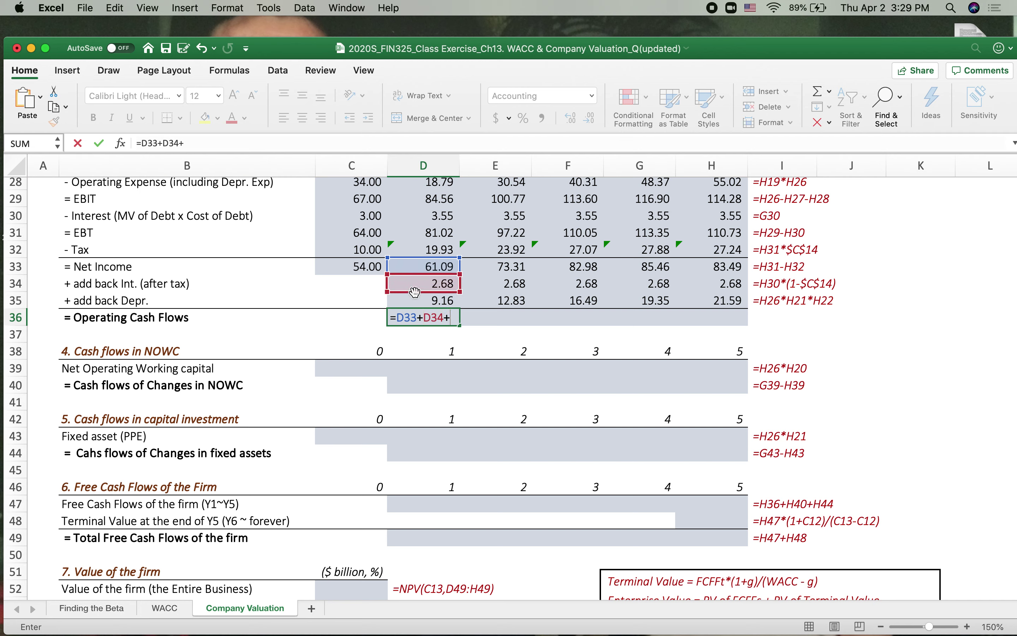
{"action": "left_click", "coordinate": [425, 300]}
{"action": "key", "text": "Return"}
{"action": "left_click", "coordinate": [433, 315]}
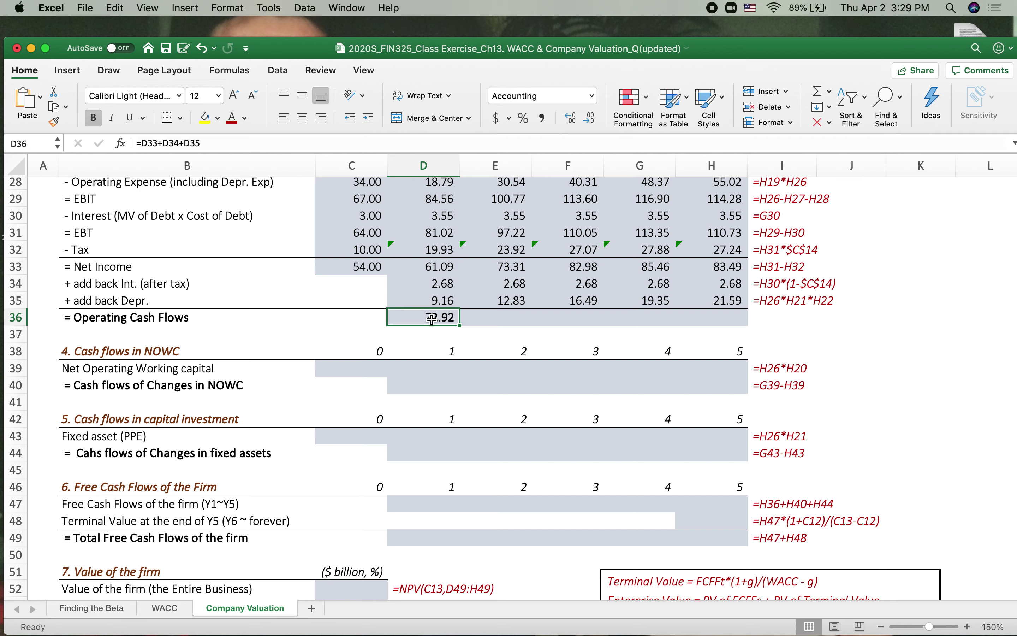
{"action": "left_click_drag", "start_coordinate": [460, 325], "coordinate": [765, 318]}
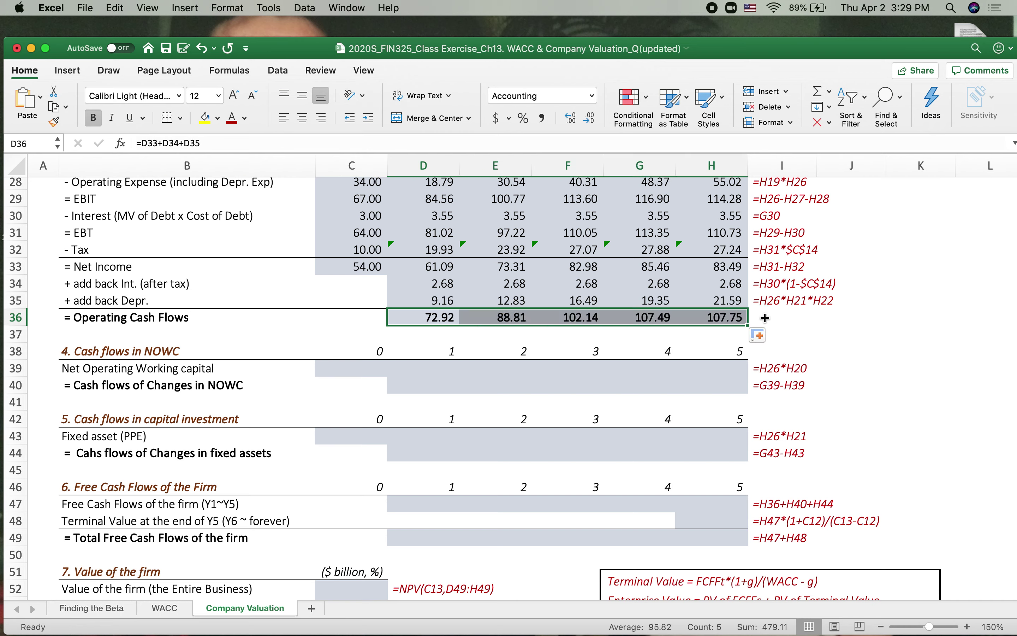
{"action": "left_click", "coordinate": [720, 316]}
{"action": "left_click", "coordinate": [784, 332]}
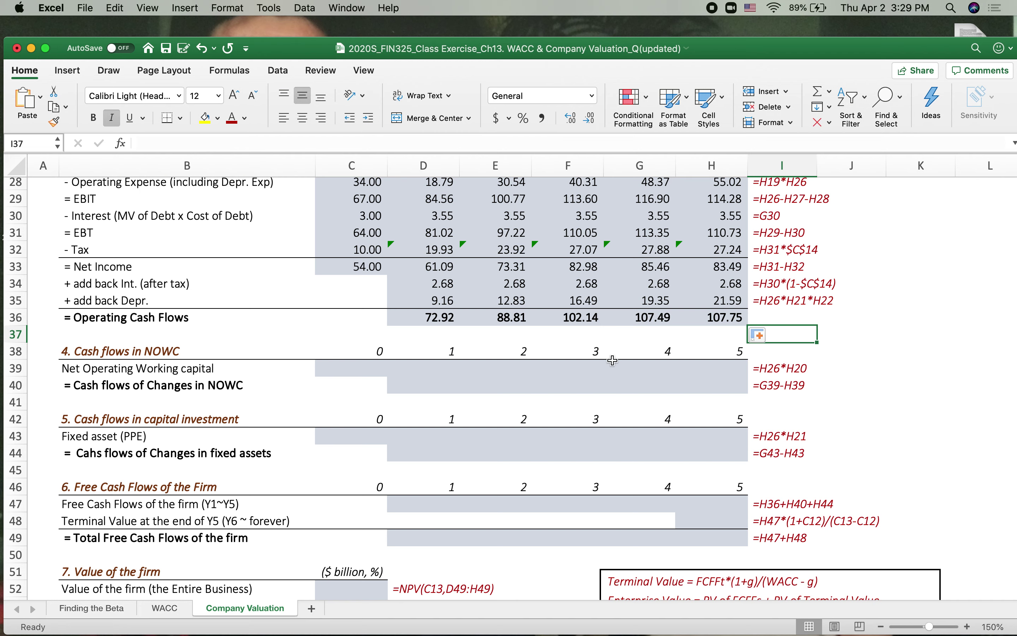
Enter =C20*C26 in the year-0 Net Operating Working capital cell, giving 48.00.
{"action": "left_click", "coordinate": [74, 350]}
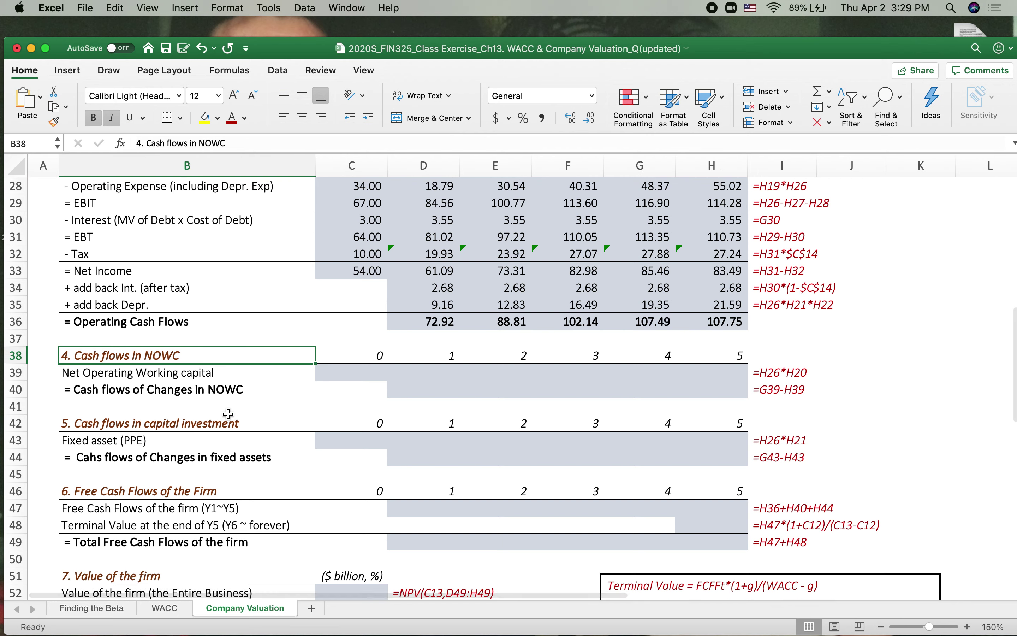
{"action": "scroll", "coordinate": [229, 414], "scroll_direction": "up", "scroll_amount": 5}
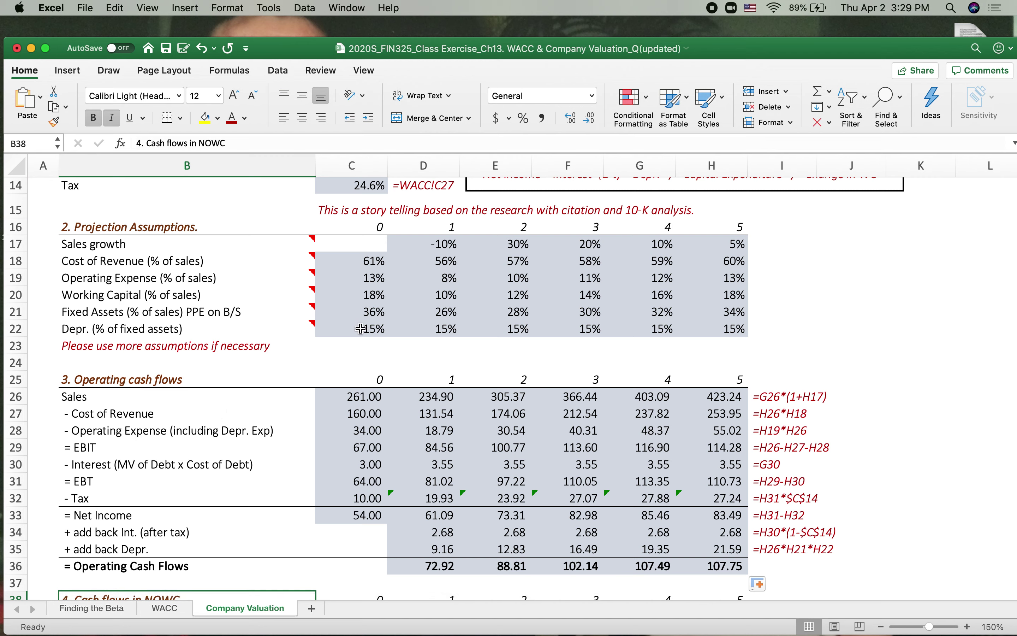
{"action": "scroll", "coordinate": [356, 405], "scroll_direction": "down", "scroll_amount": 3}
{"action": "scroll", "coordinate": [356, 405], "scroll_direction": "down", "scroll_amount": 11}
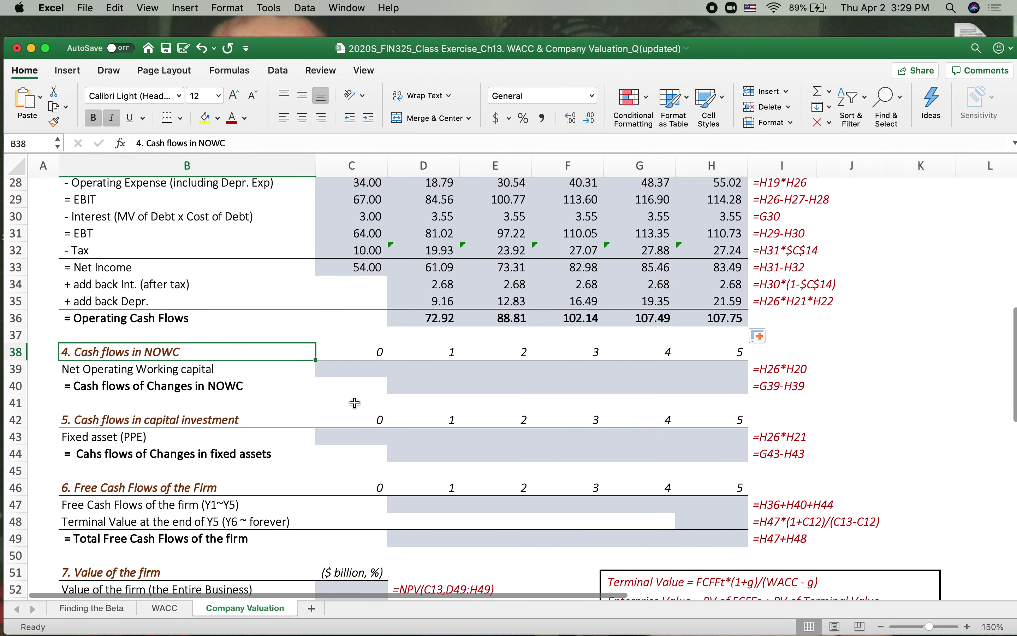
{"action": "left_click", "coordinate": [348, 369]}
{"action": "type", "text": "="}
{"action": "scroll", "coordinate": [355, 294], "scroll_direction": "up", "scroll_amount": 10}
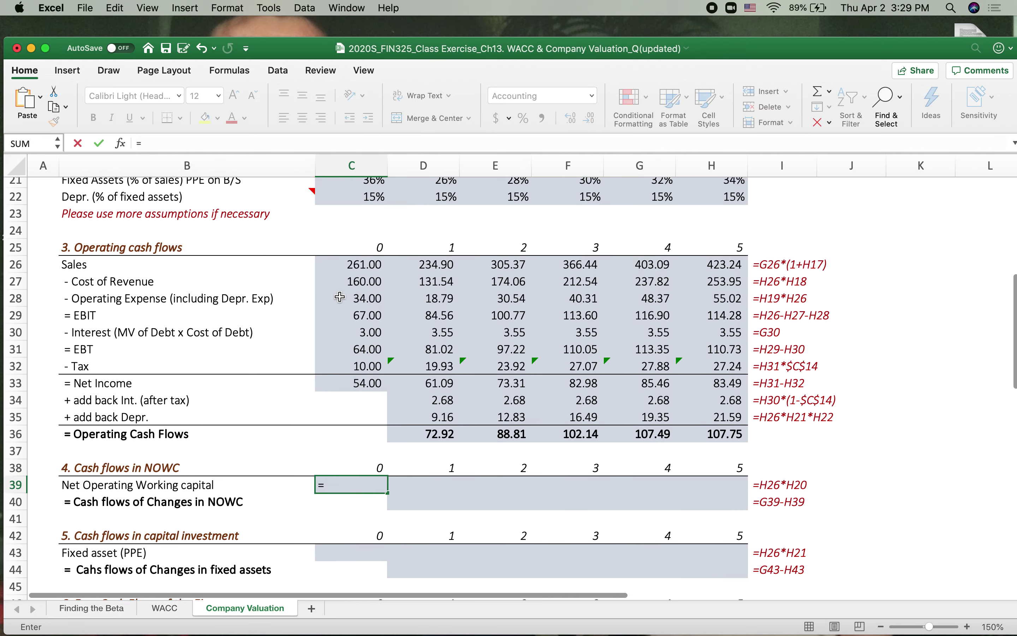
{"action": "left_click", "coordinate": [374, 227]}
{"action": "type", "text": "*"}
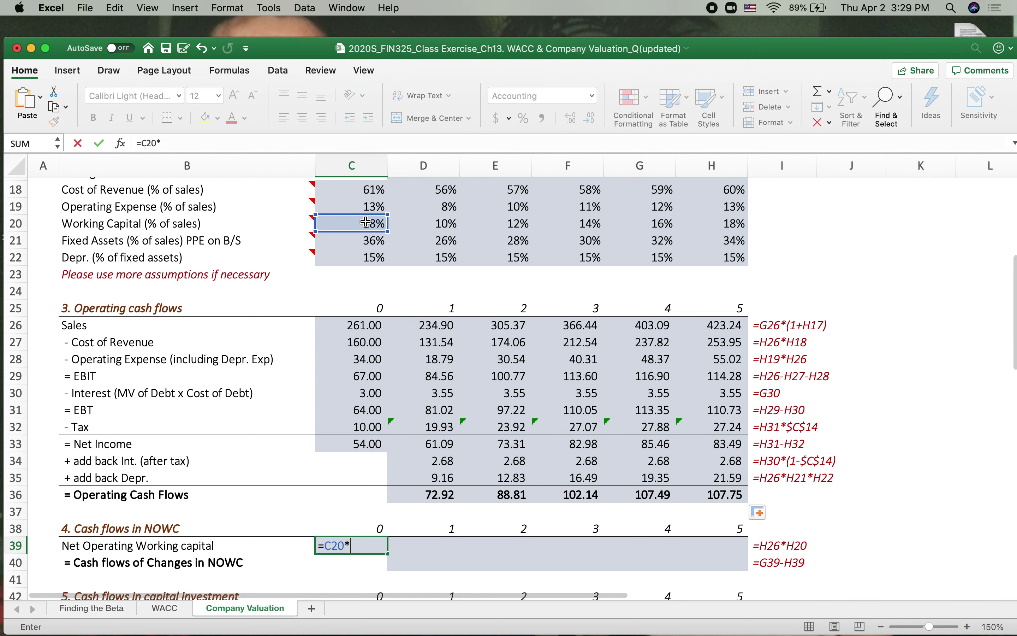
{"action": "left_click", "coordinate": [358, 326]}
{"action": "key", "text": "Return"}
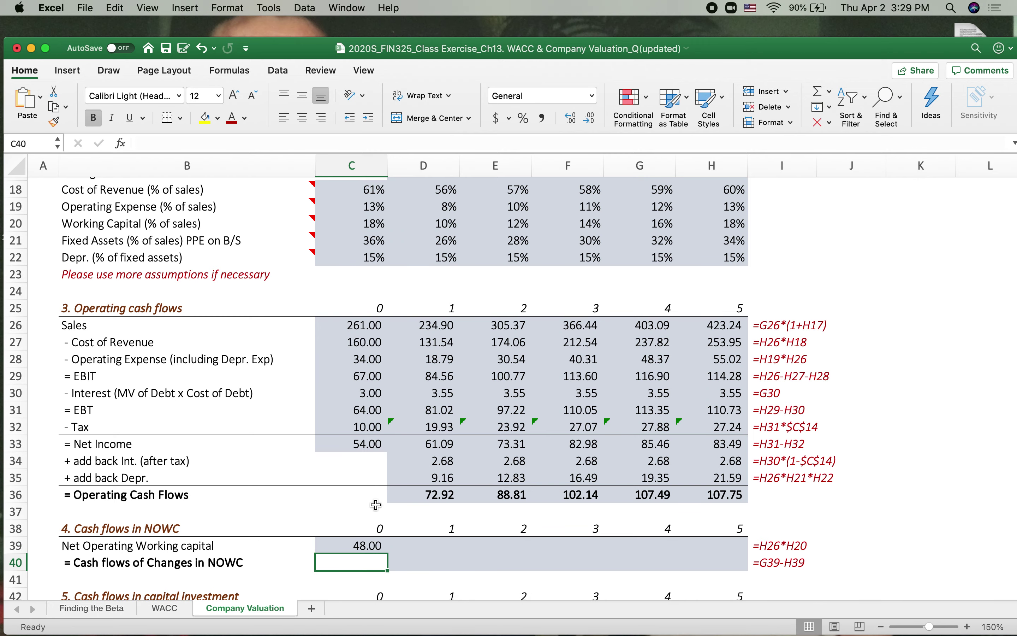
Fill the working-capital formula through year 5 and confirm H39 reads =H20*H26.
{"action": "scroll", "coordinate": [376, 504], "scroll_direction": "down", "scroll_amount": 4}
{"action": "left_click", "coordinate": [375, 475]}
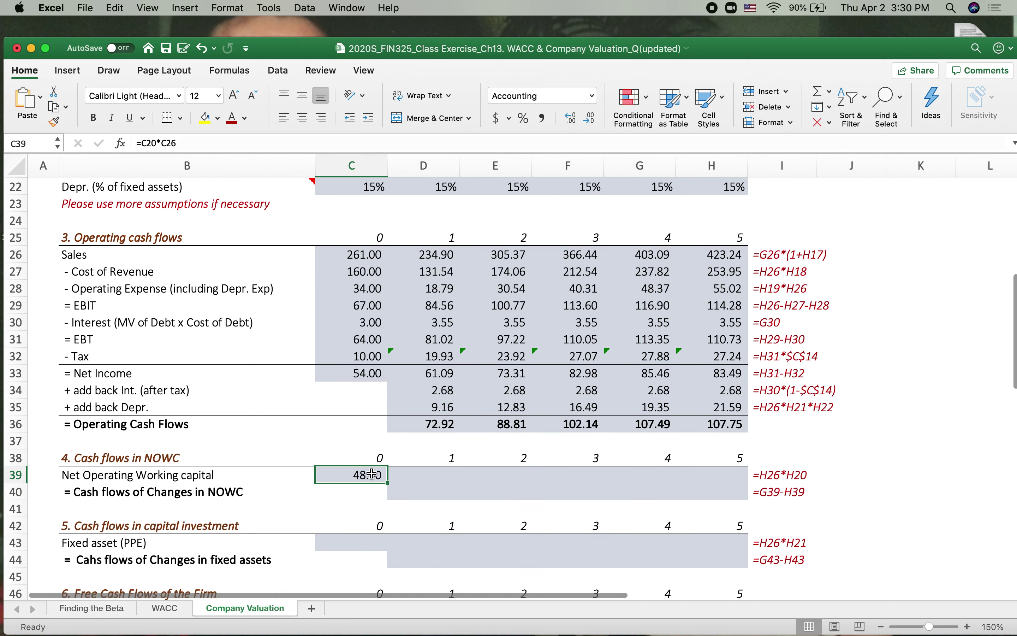
{"action": "left_click_drag", "start_coordinate": [388, 482], "coordinate": [773, 473]}
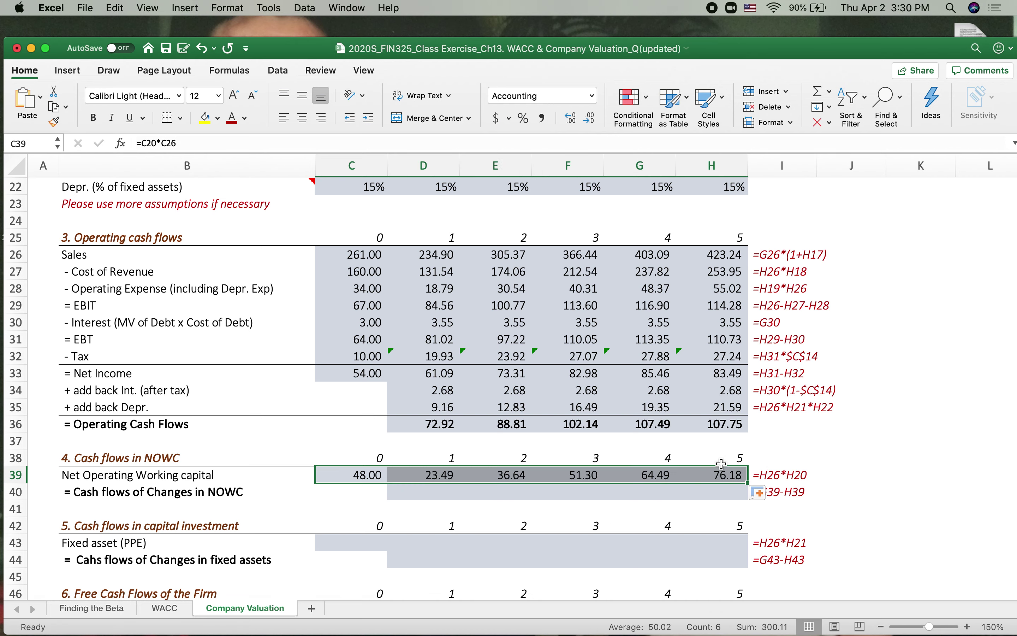
{"action": "double_click", "coordinate": [724, 479]}
{"action": "scroll", "coordinate": [763, 420], "scroll_direction": "up", "scroll_amount": 5}
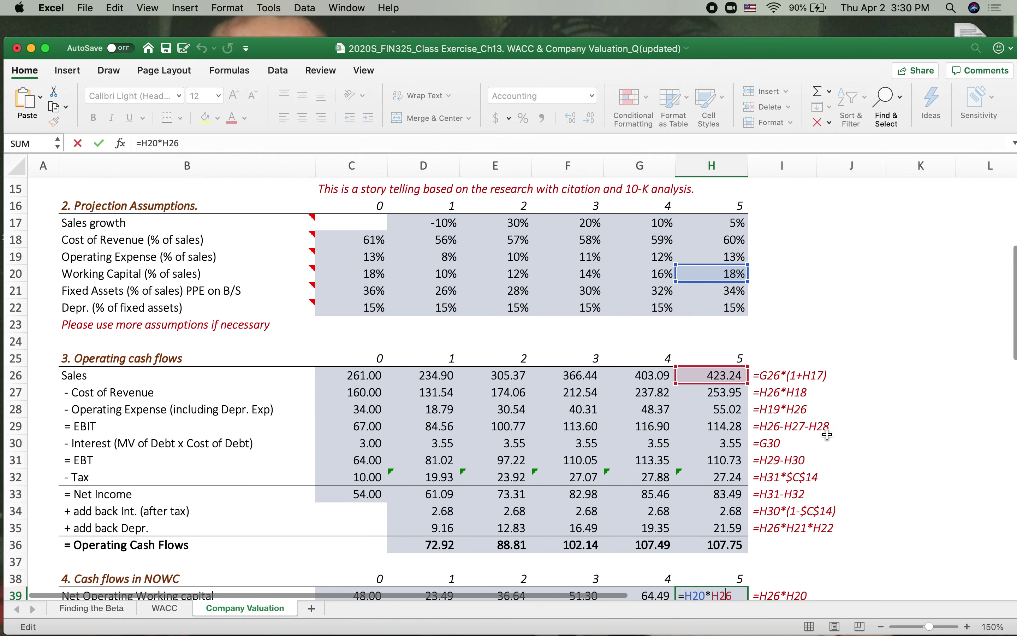
{"action": "left_click_drag", "start_coordinate": [759, 256], "coordinate": [755, 419]}
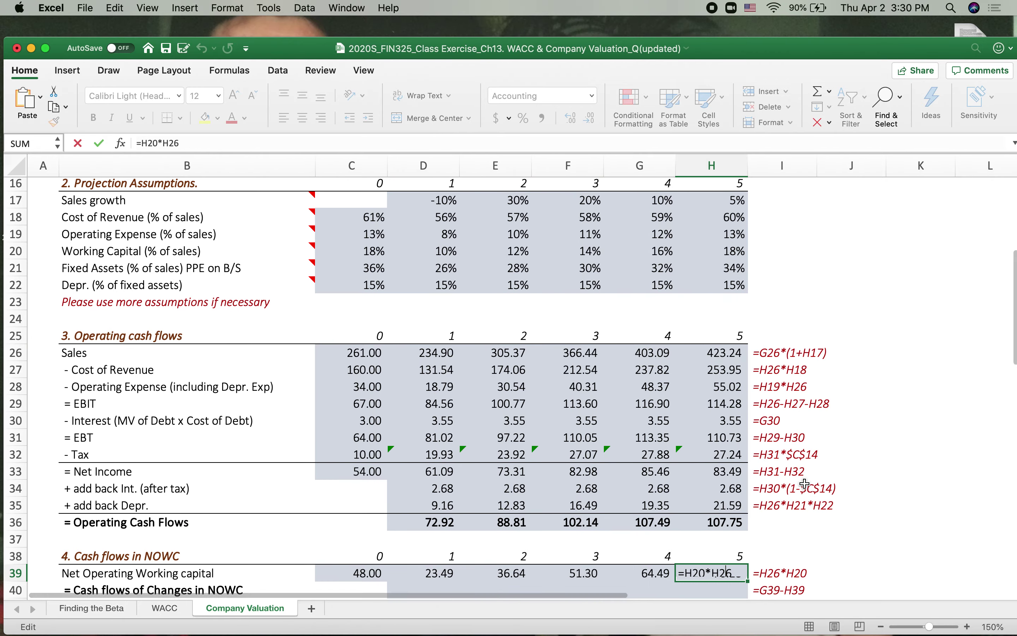
{"action": "scroll", "coordinate": [804, 483], "scroll_direction": "down", "scroll_amount": 4}
{"action": "key", "text": "Return"}
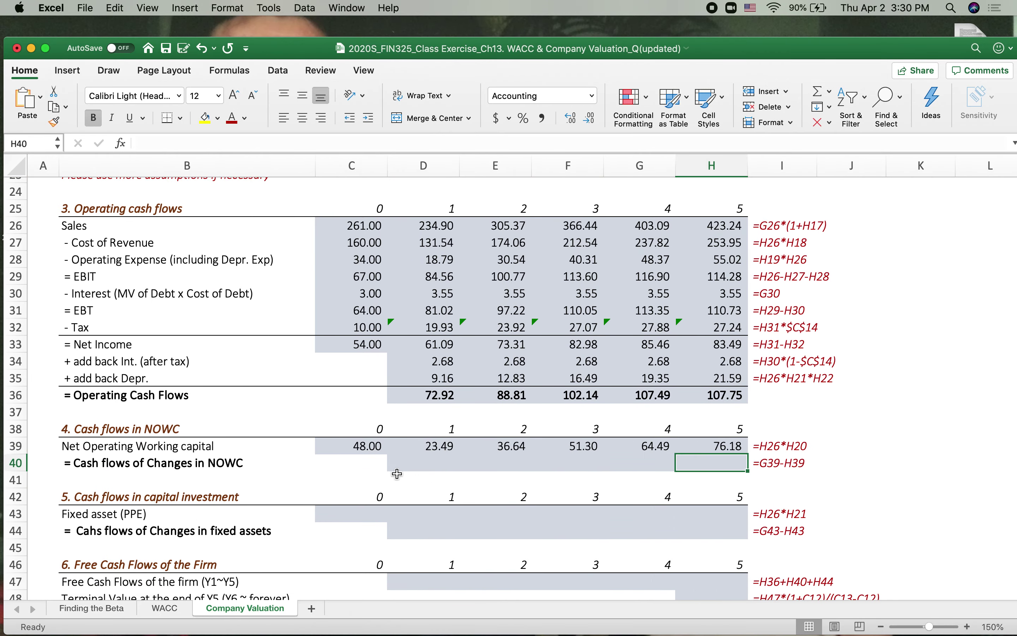
{"action": "left_click", "coordinate": [424, 462]}
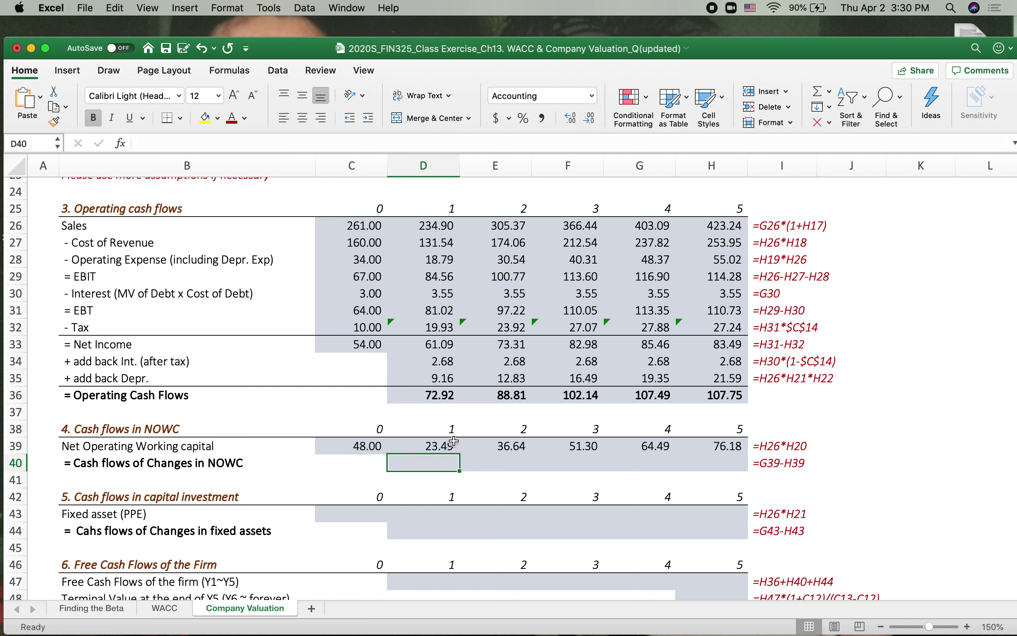
Enter =C39-D39 in D40 and fill it across years 1–5, giving 24.51 to (11.69).
{"action": "type", "text": "="}
{"action": "left_click", "coordinate": [376, 446]}
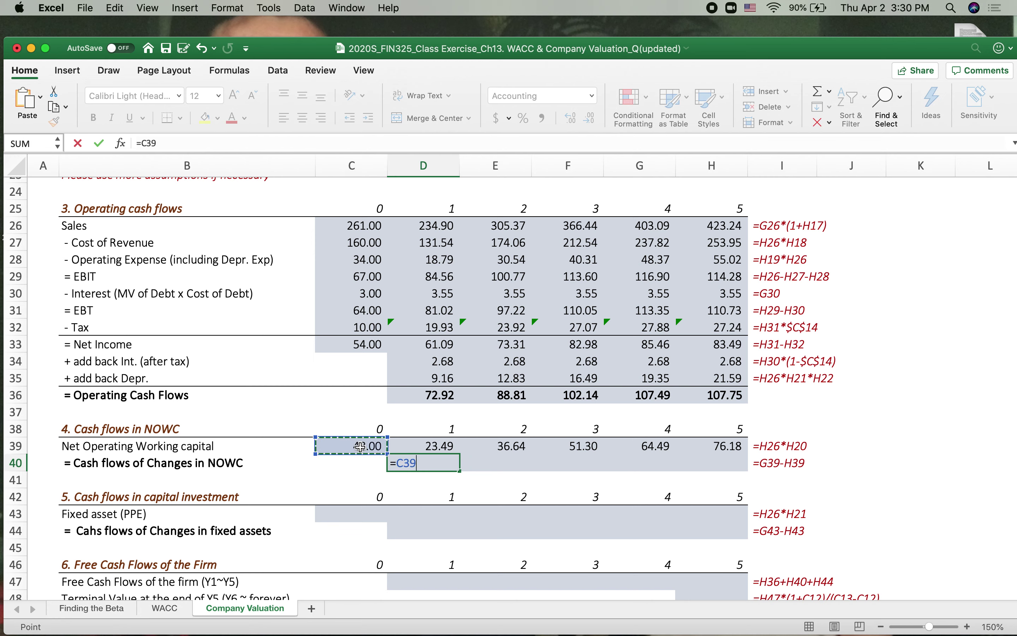
{"action": "type", "text": "-"}
{"action": "left_click", "coordinate": [429, 445]}
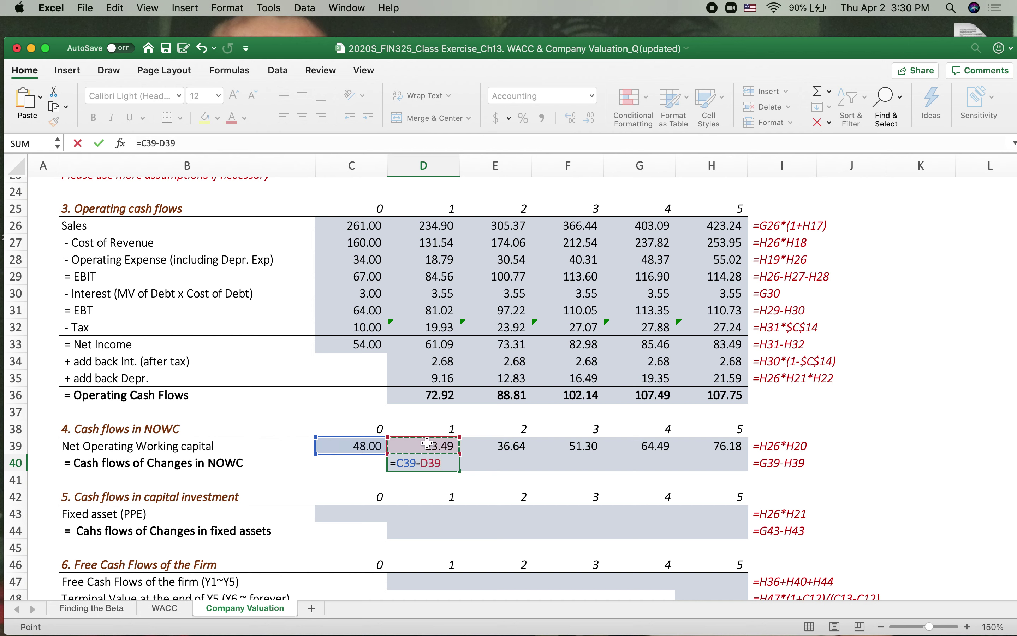
{"action": "key", "text": "Return"}
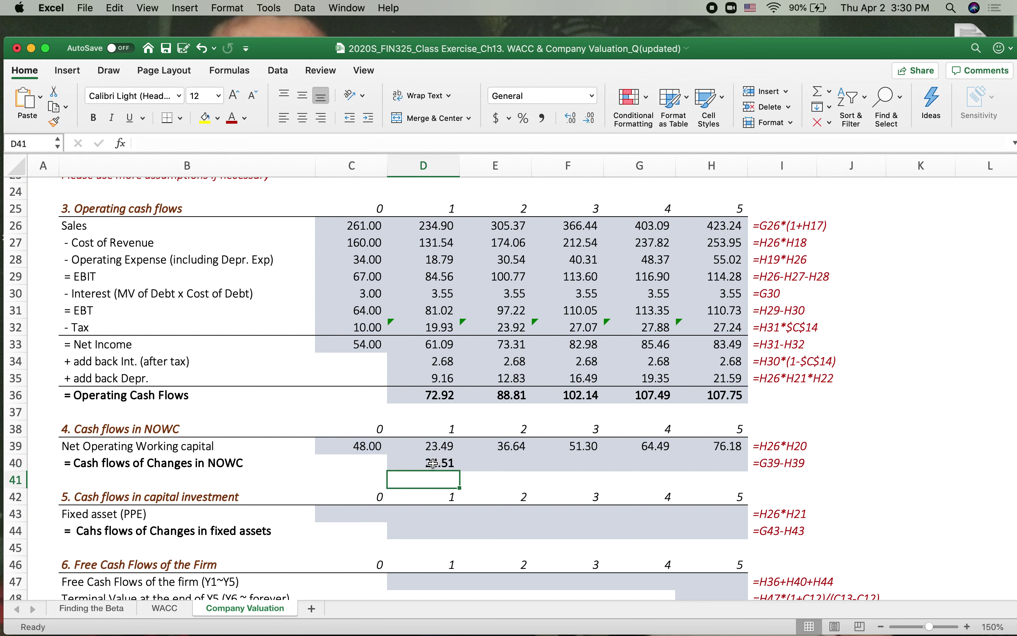
{"action": "left_click", "coordinate": [433, 463]}
{"action": "left_click_drag", "start_coordinate": [464, 471], "coordinate": [740, 468]}
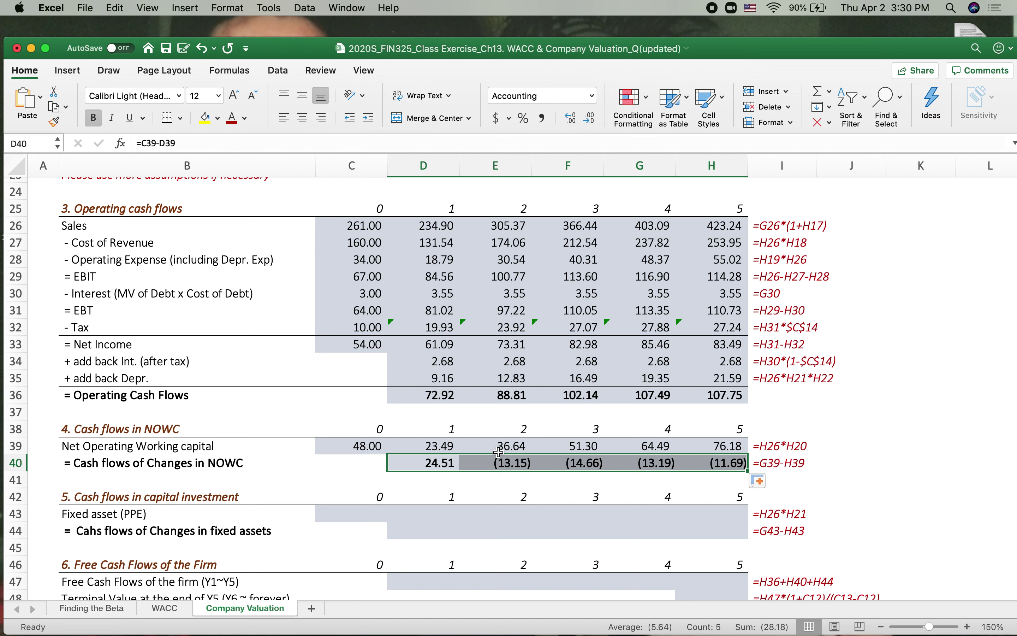
{"action": "left_click", "coordinate": [495, 483]}
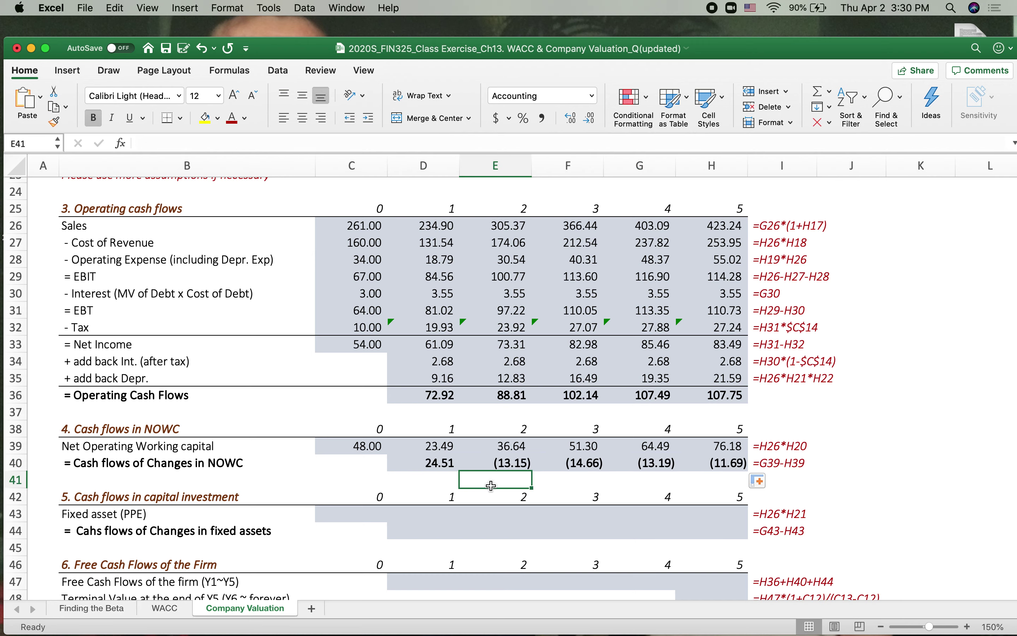
{"action": "scroll", "coordinate": [415, 519], "scroll_direction": "down", "scroll_amount": 2}
Enter =C21*C26 as the year-0 Fixed asset (PPE) value and fill it through year 5.
{"action": "scroll", "coordinate": [416, 519], "scroll_direction": "down", "scroll_amount": 5}
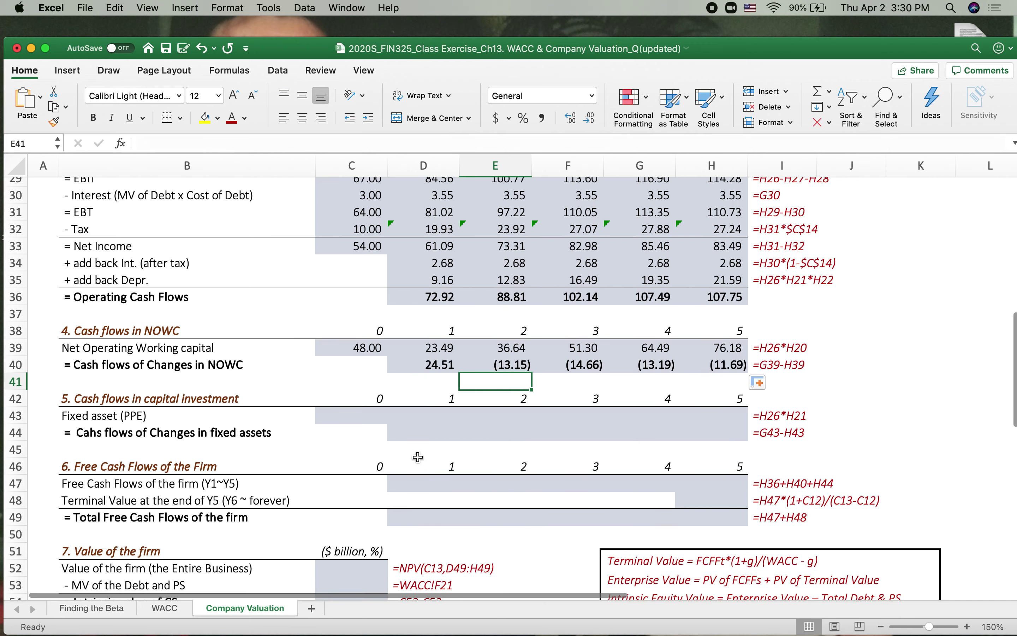
{"action": "left_click", "coordinate": [355, 415]}
{"action": "type", "text": "="}
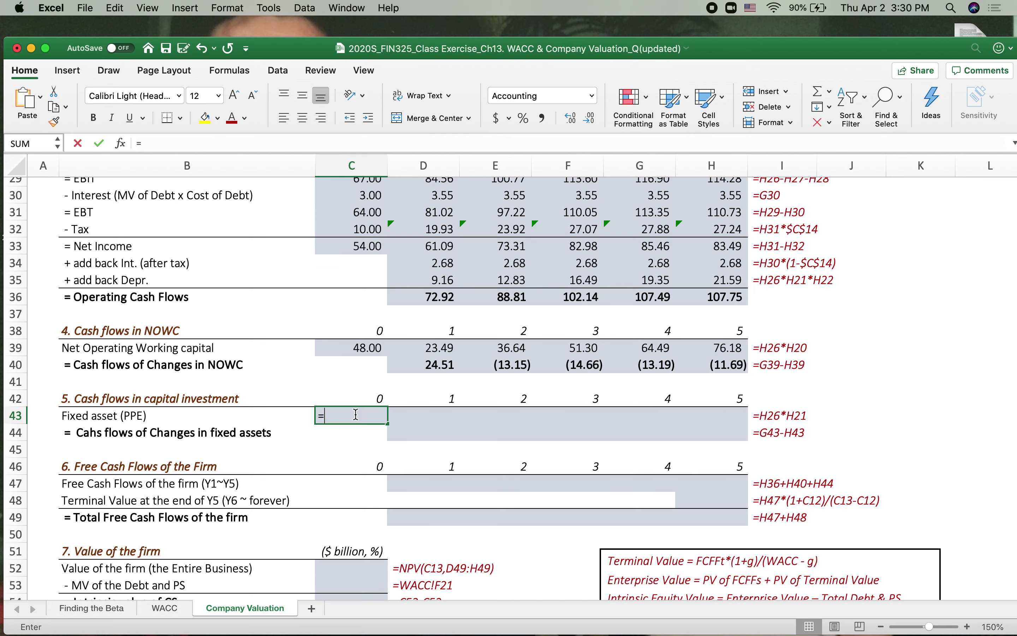
{"action": "scroll", "coordinate": [309, 336], "scroll_direction": "up", "scroll_amount": 8}
{"action": "scroll", "coordinate": [309, 336], "scroll_direction": "up", "scroll_amount": 6}
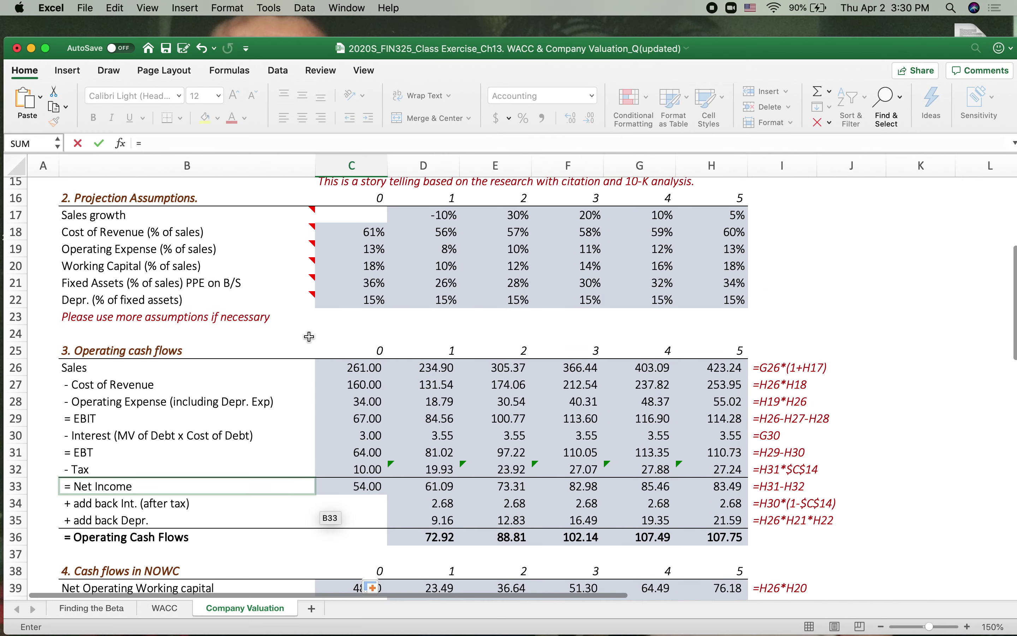
{"action": "left_click", "coordinate": [347, 281]}
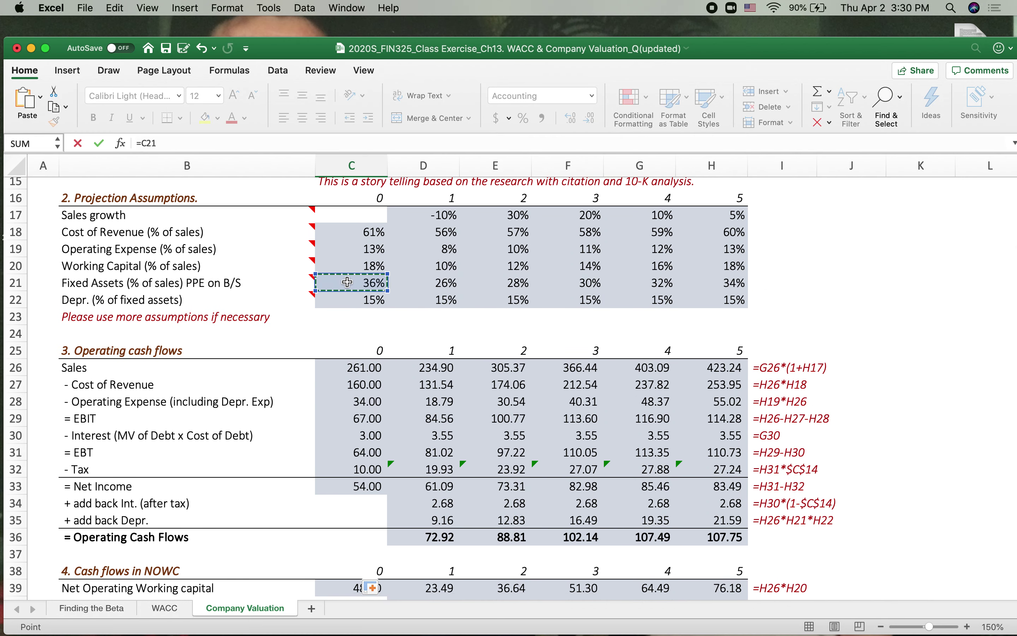
{"action": "type", "text": "*"}
{"action": "left_click", "coordinate": [341, 367]}
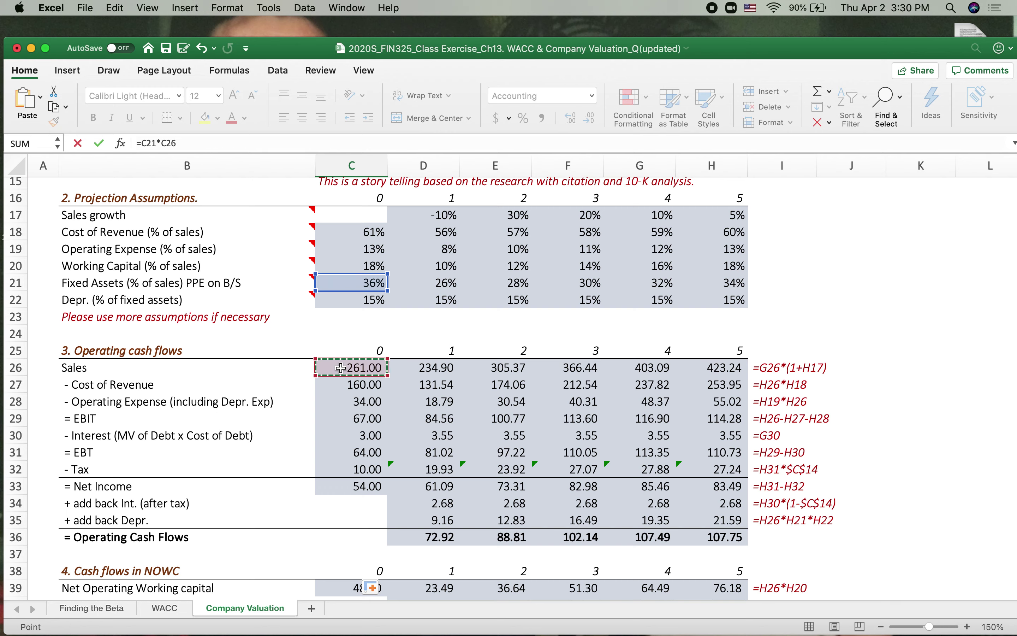
{"action": "key", "text": "Return"}
{"action": "scroll", "coordinate": [360, 420], "scroll_direction": "down", "scroll_amount": 5}
{"action": "left_click", "coordinate": [360, 450]}
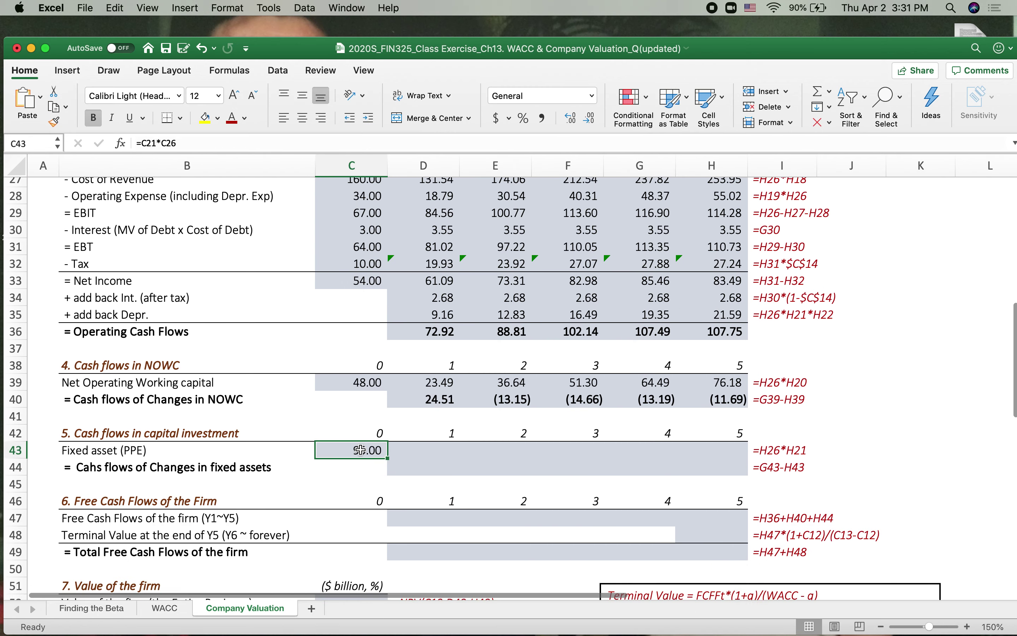
{"action": "left_click_drag", "start_coordinate": [388, 458], "coordinate": [763, 442]}
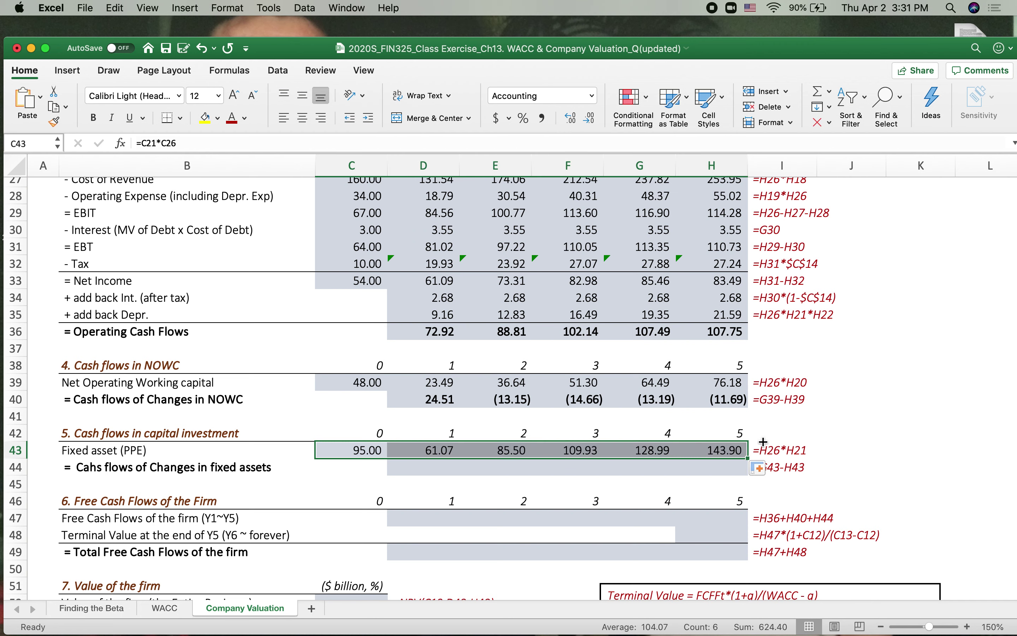
Enter =C43-D43 in D44 and fill it across years 1–5, giving 33.93 to (14.91).
{"action": "left_click", "coordinate": [424, 465]}
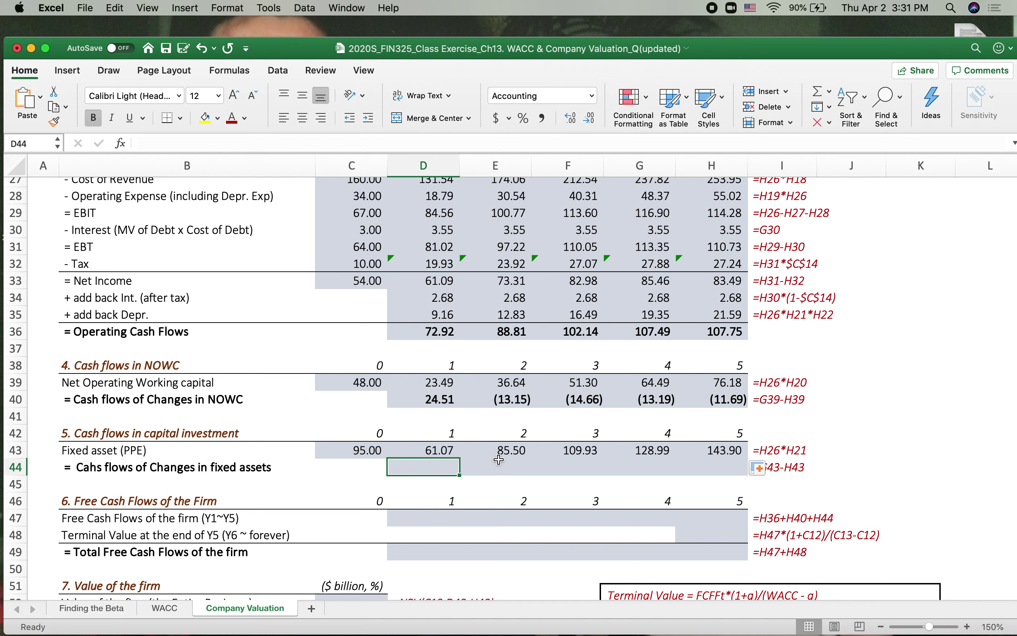
{"action": "type", "text": "="}
{"action": "left_click", "coordinate": [342, 453]}
{"action": "type", "text": "-"}
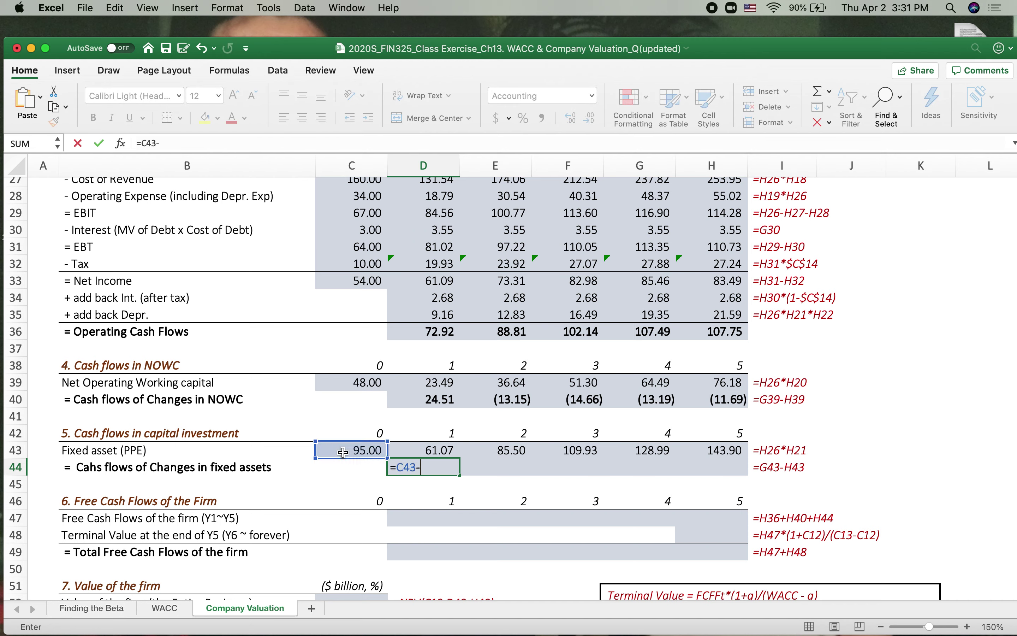
{"action": "left_click", "coordinate": [410, 448]}
{"action": "key", "text": "Return"}
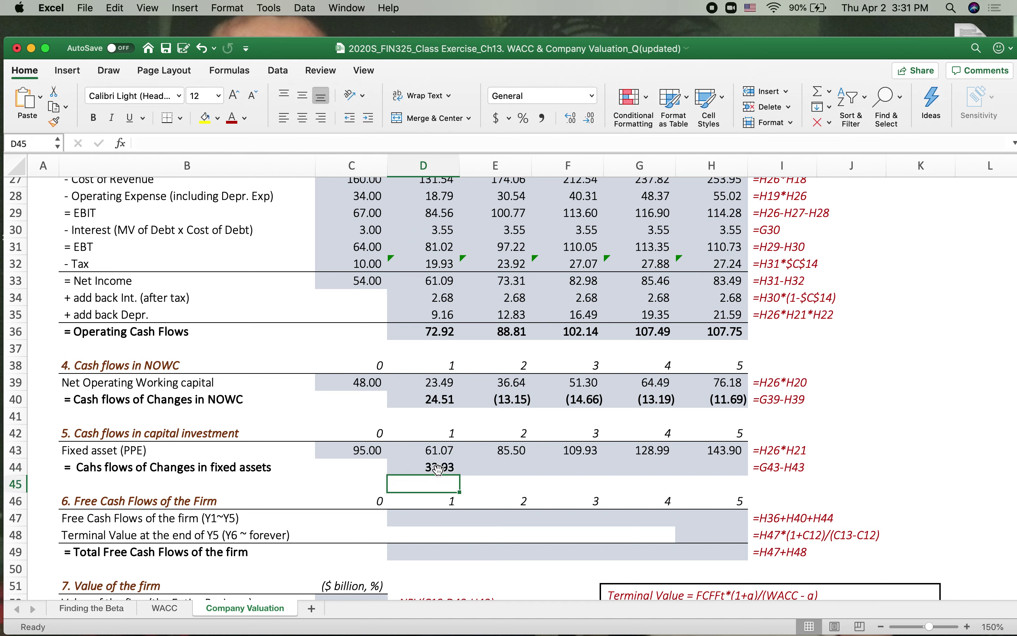
{"action": "left_click", "coordinate": [438, 468]}
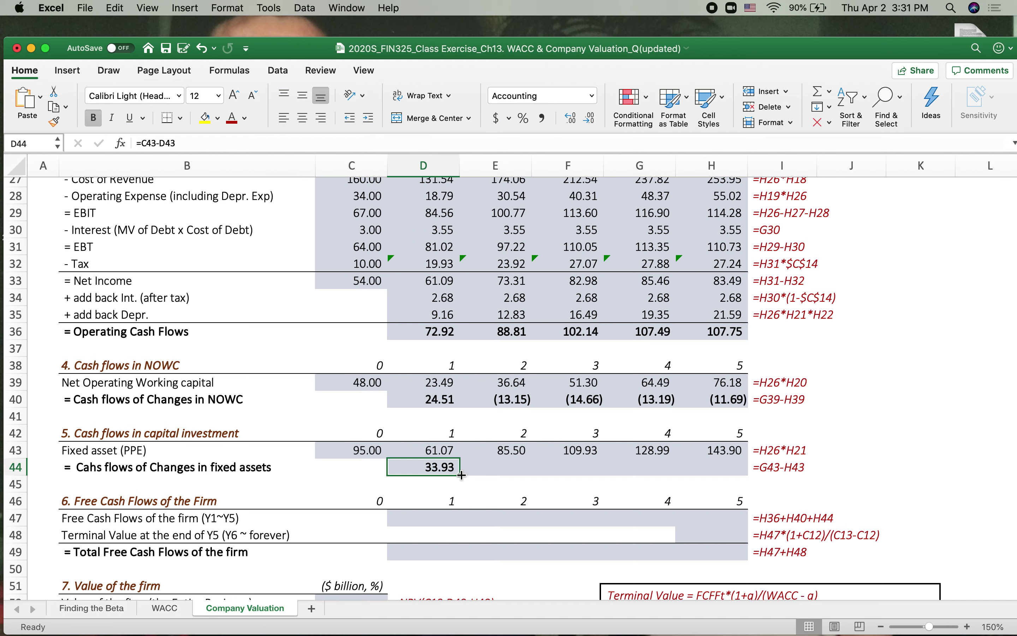
{"action": "left_click_drag", "start_coordinate": [461, 474], "coordinate": [724, 476]}
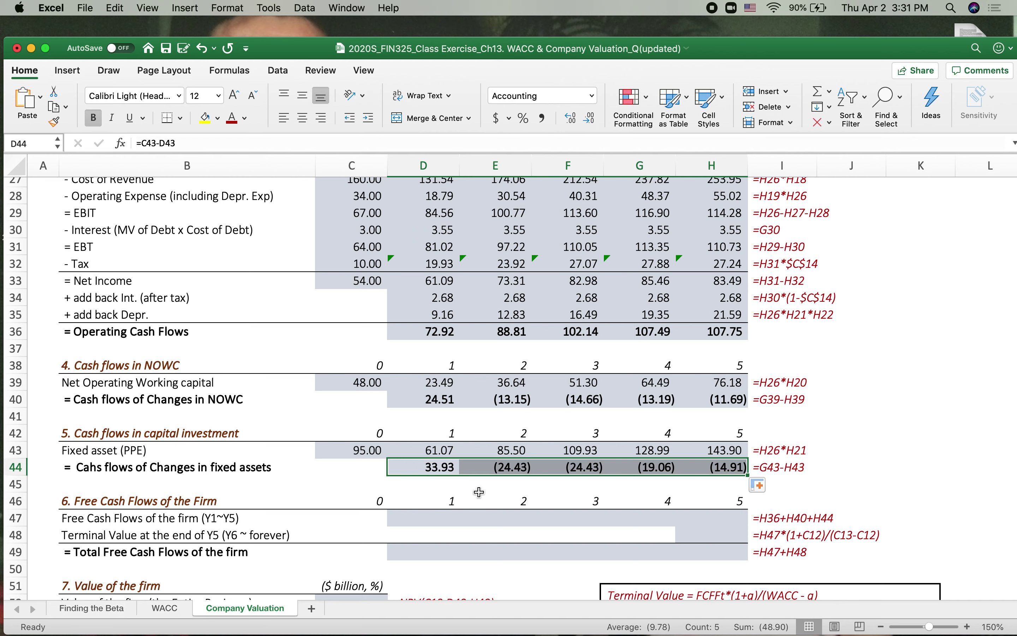
Enter =D36+D40+D44 in D47 and fill it across years 1–5, giving 131.36 to 81.15.
{"action": "left_click", "coordinate": [423, 519]}
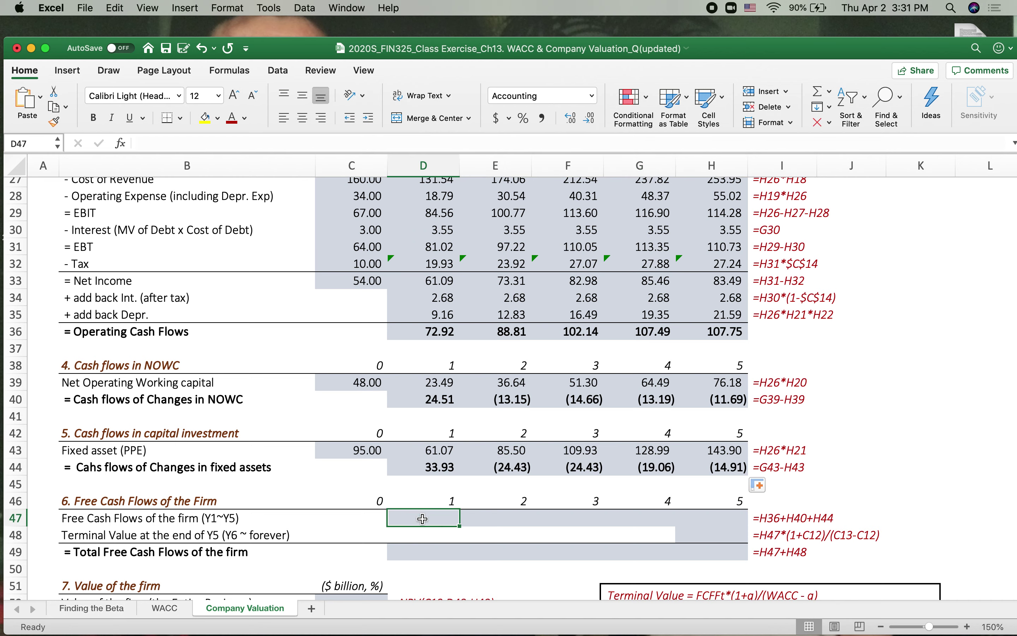
{"action": "type", "text": "="}
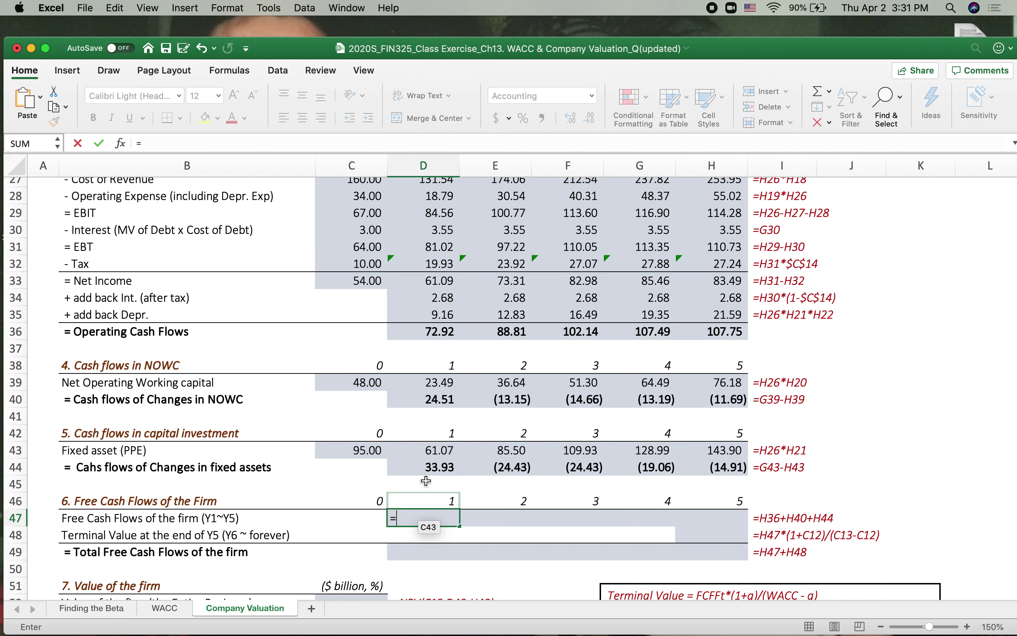
{"action": "left_click", "coordinate": [422, 326]}
{"action": "type", "text": "+"}
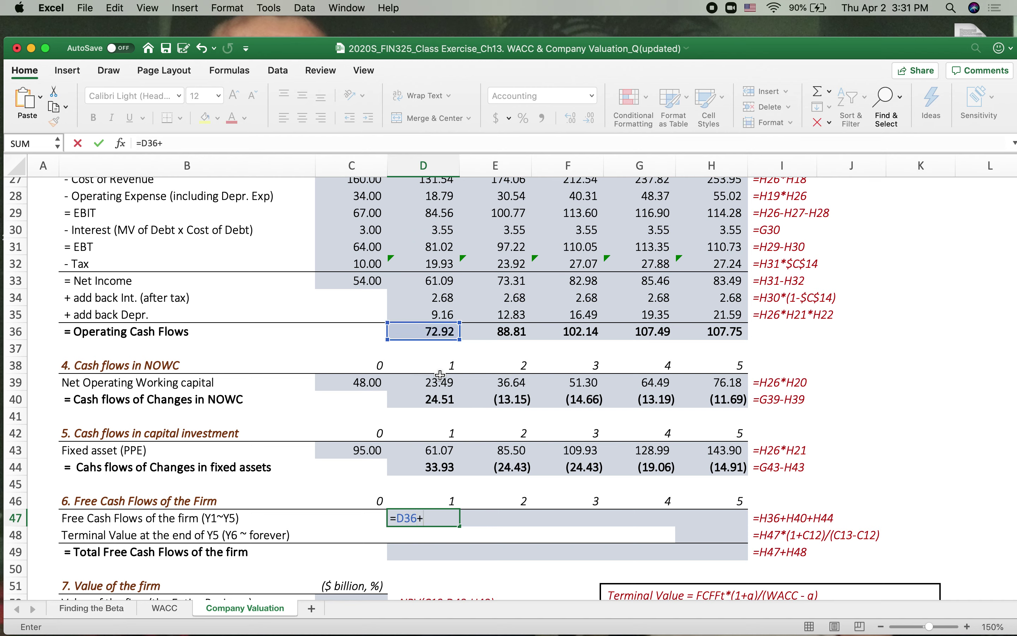
{"action": "left_click", "coordinate": [415, 402]}
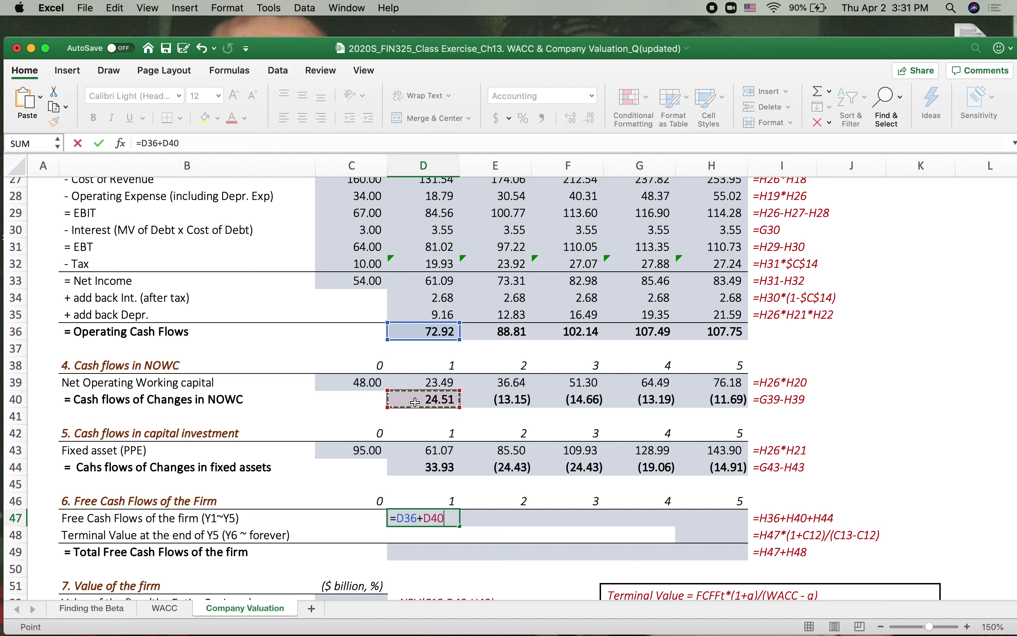
{"action": "type", "text": "+"}
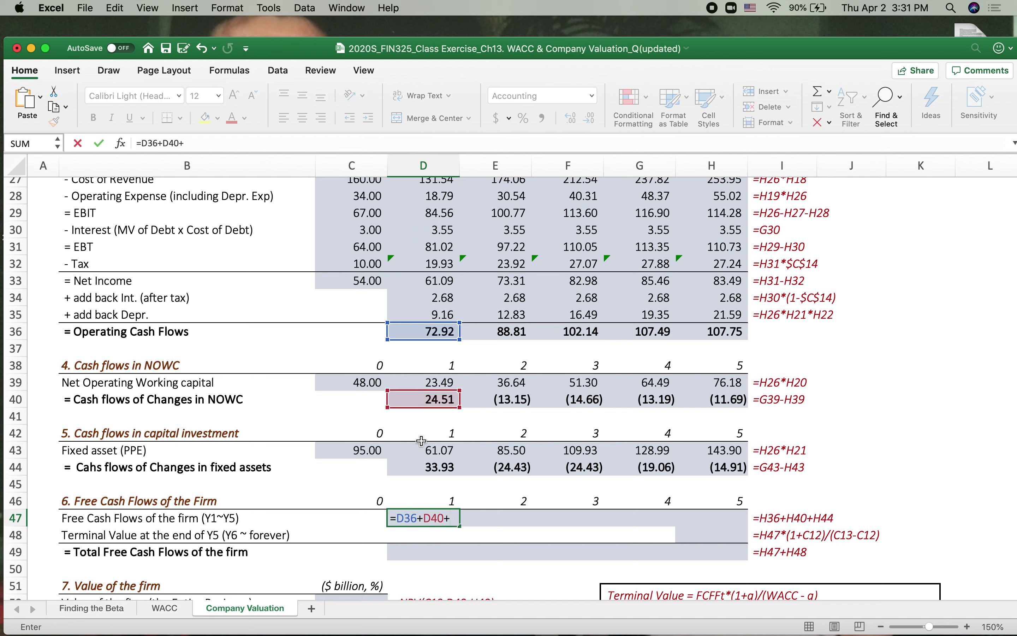
{"action": "left_click", "coordinate": [415, 467]}
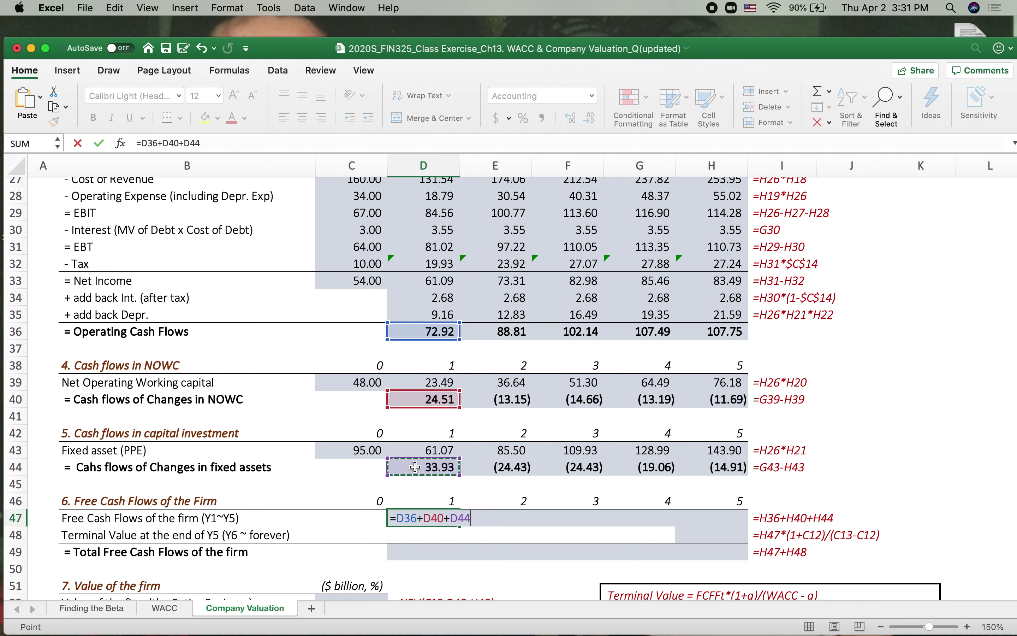
{"action": "key", "text": "Return"}
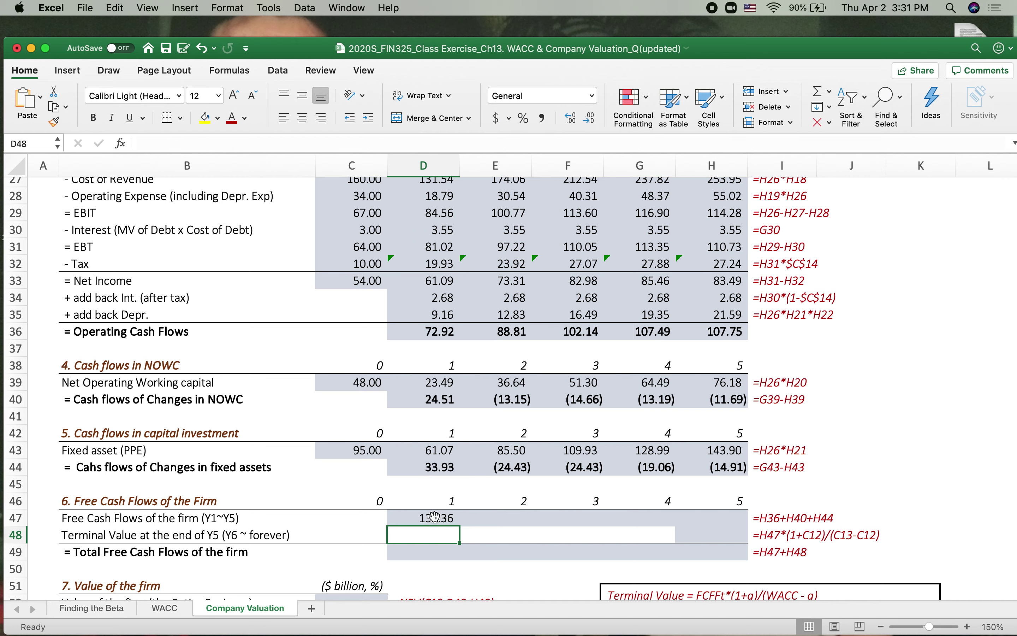
{"action": "left_click", "coordinate": [452, 518]}
{"action": "left_click_drag", "start_coordinate": [461, 524], "coordinate": [725, 521]}
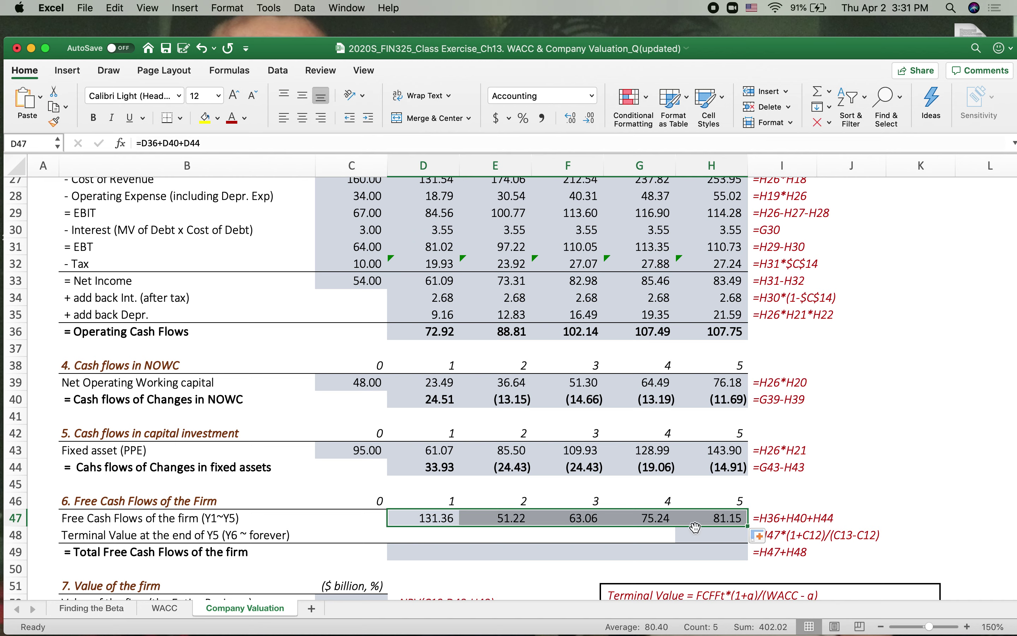
{"action": "left_click", "coordinate": [703, 537]}
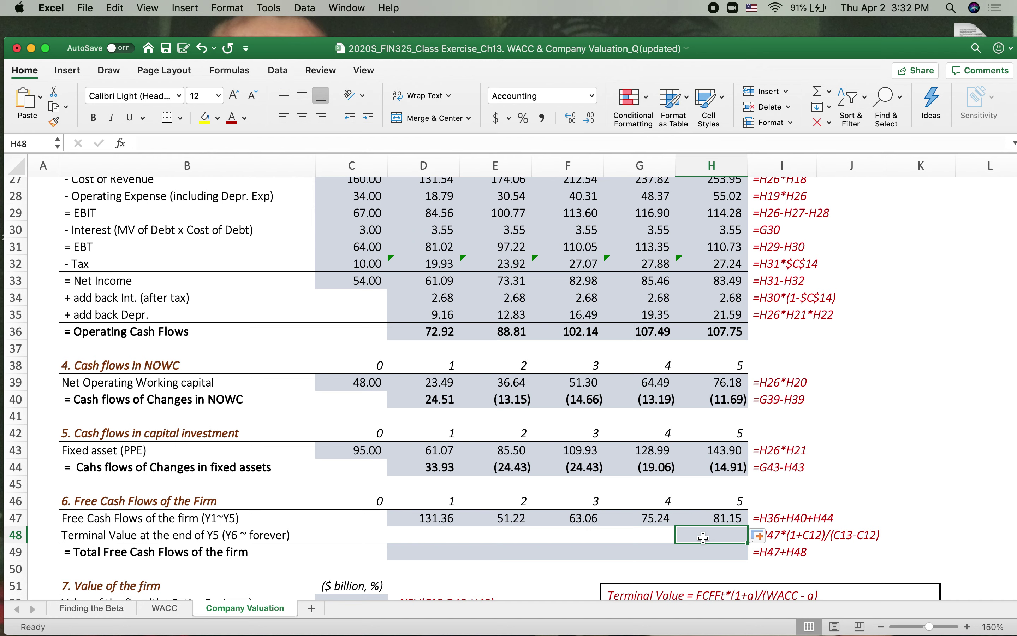
Enter the year-5 terminal value formula =H47*(1+C12)/(C13-C12) in H48.
{"action": "type", "text": "="}
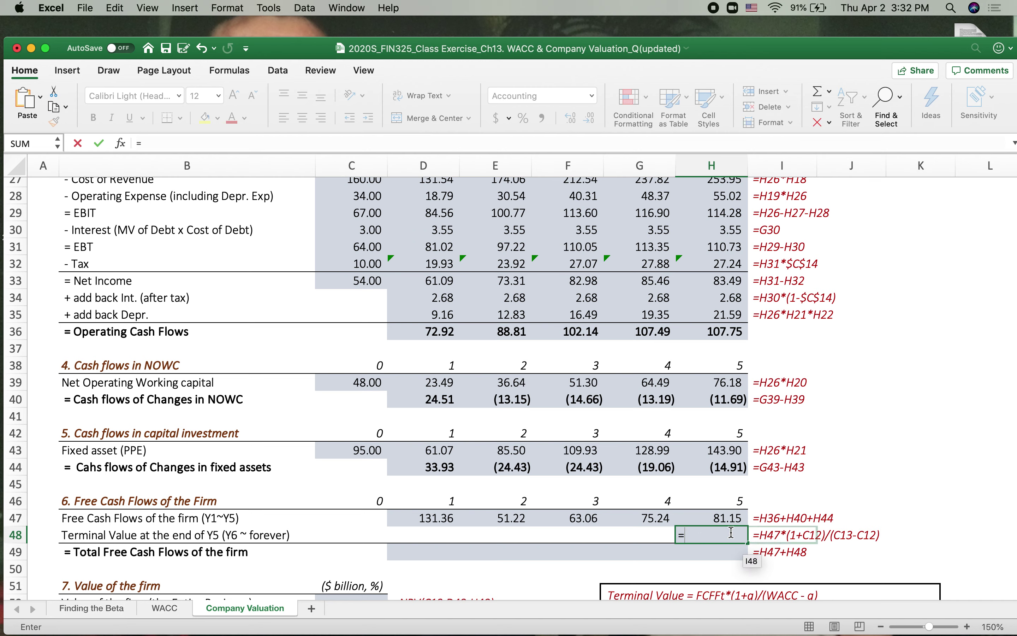
{"action": "left_click", "coordinate": [715, 515]}
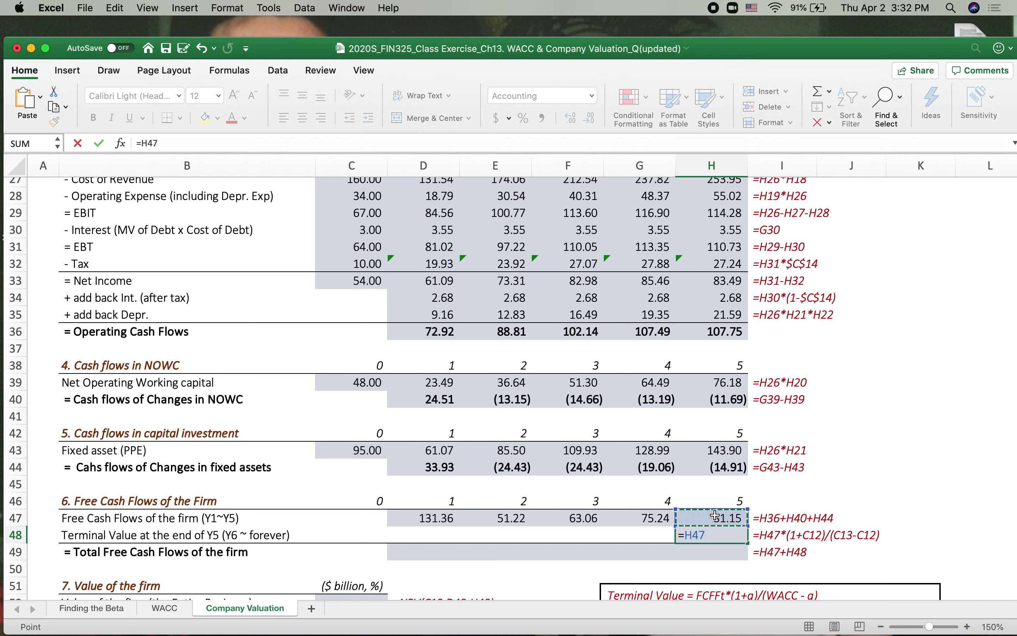
{"action": "type", "text": "*(1+"}
{"action": "scroll", "coordinate": [407, 323], "scroll_direction": "up", "scroll_amount": 10}
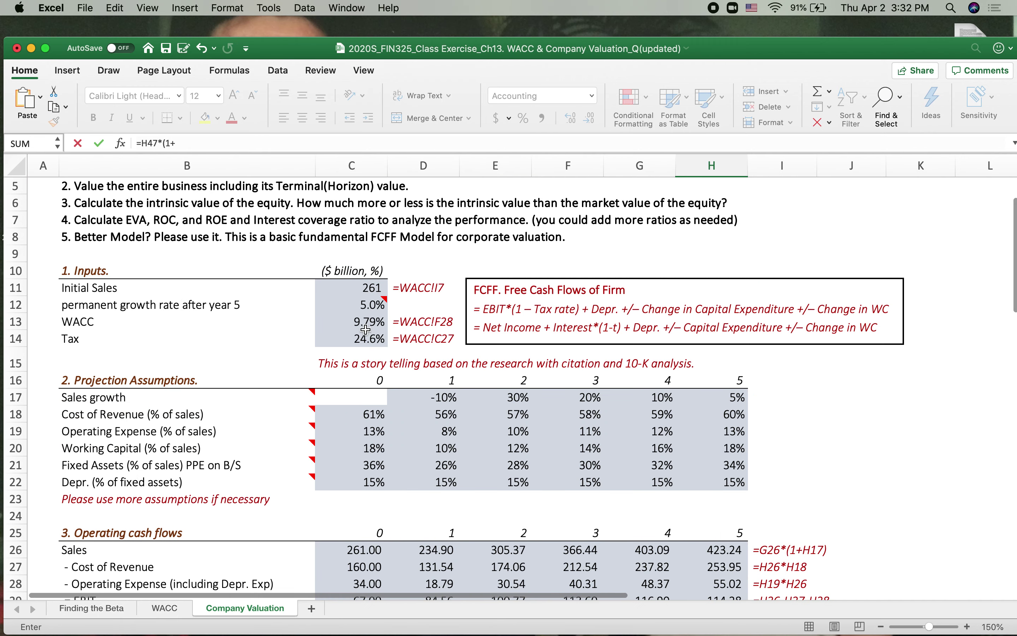
{"action": "left_click", "coordinate": [345, 301]}
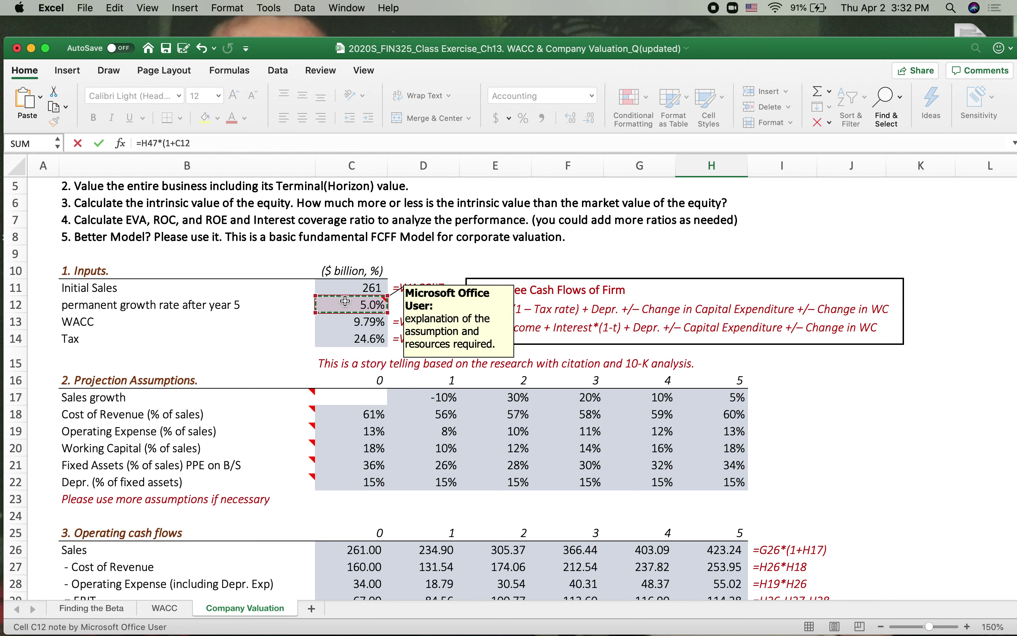
{"action": "type", "text": ")"}
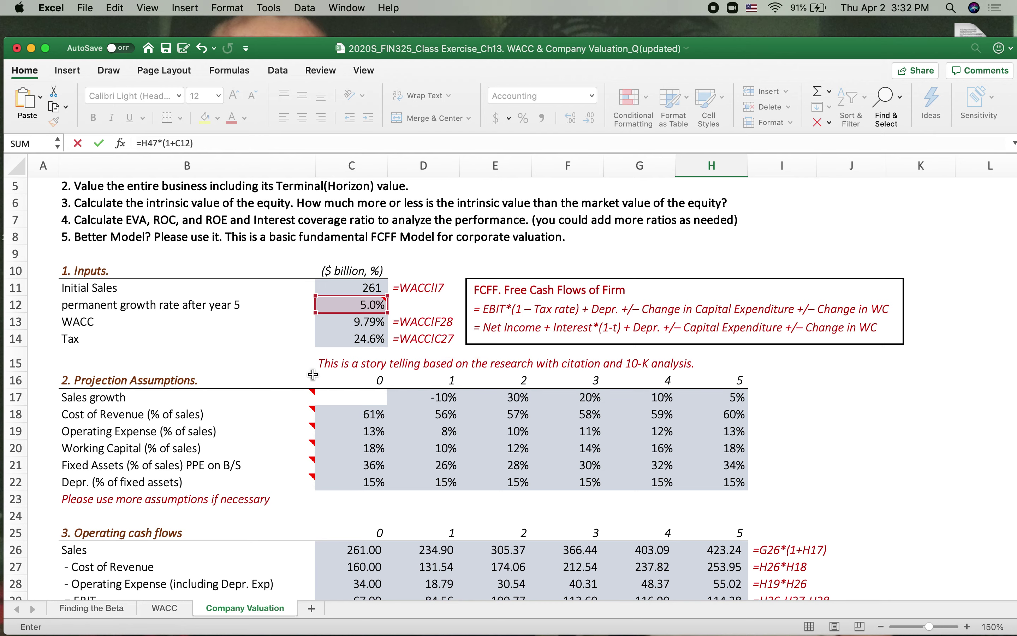
{"action": "scroll", "coordinate": [586, 399], "scroll_direction": "down", "scroll_amount": 10}
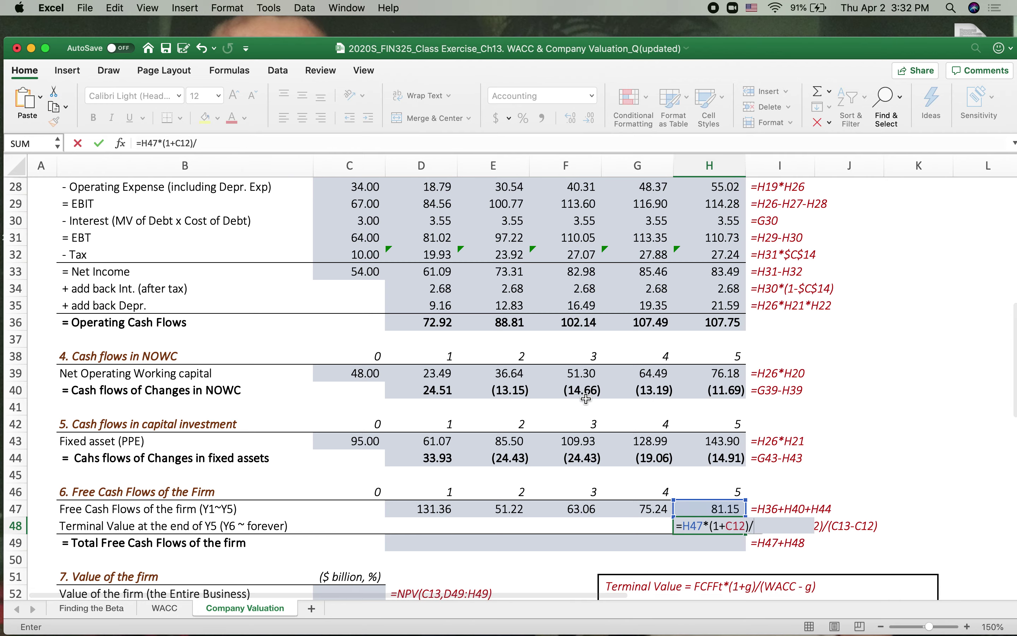
{"action": "type", "text": "/("}
{"action": "scroll", "coordinate": [380, 338], "scroll_direction": "up", "scroll_amount": 1}
{"action": "scroll", "coordinate": [380, 337], "scroll_direction": "up", "scroll_amount": 11}
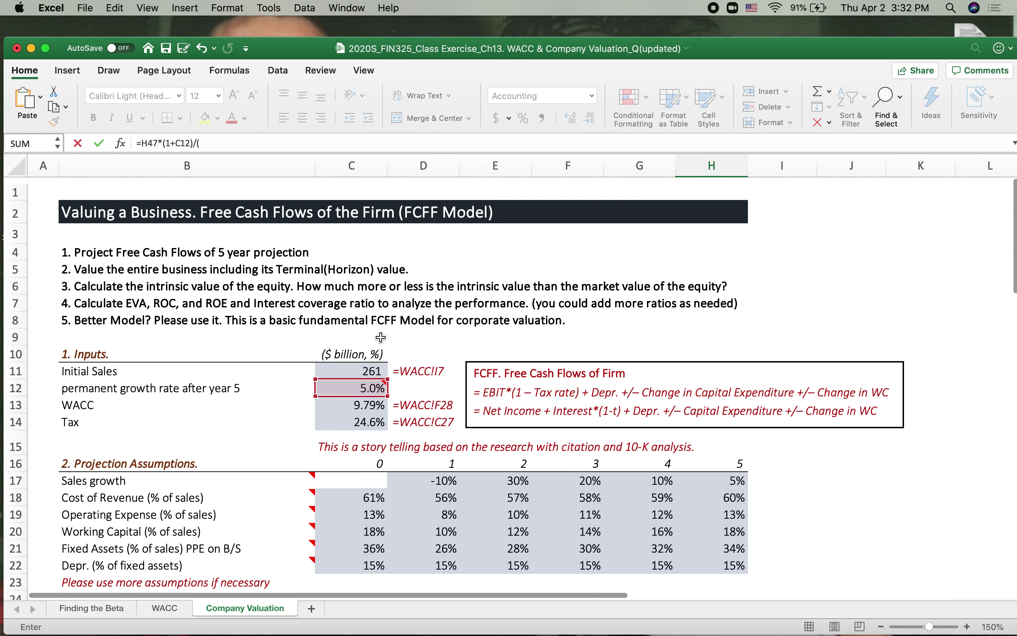
{"action": "left_click", "coordinate": [345, 397]}
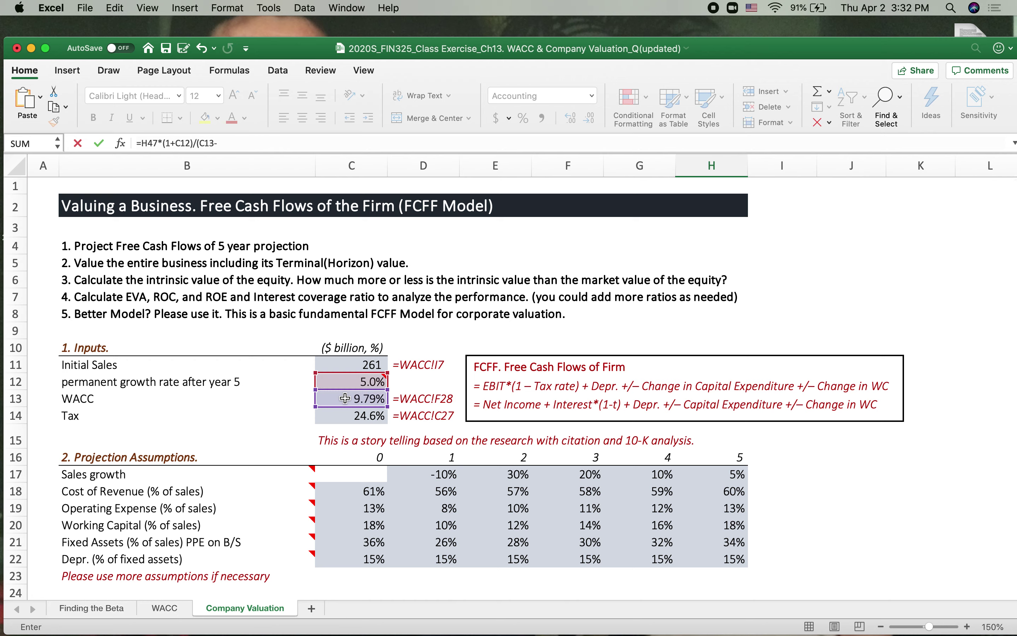
{"action": "type", "text": "-"}
{"action": "left_click", "coordinate": [341, 384]}
{"action": "type", "text": ")"}
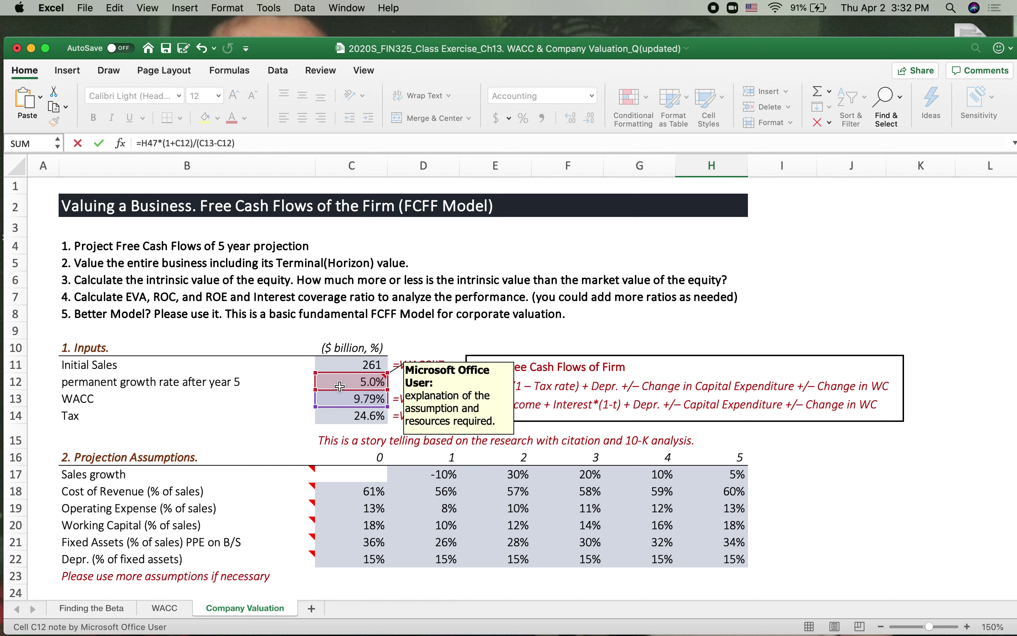
{"action": "scroll", "coordinate": [339, 385], "scroll_direction": "down", "scroll_amount": 10}
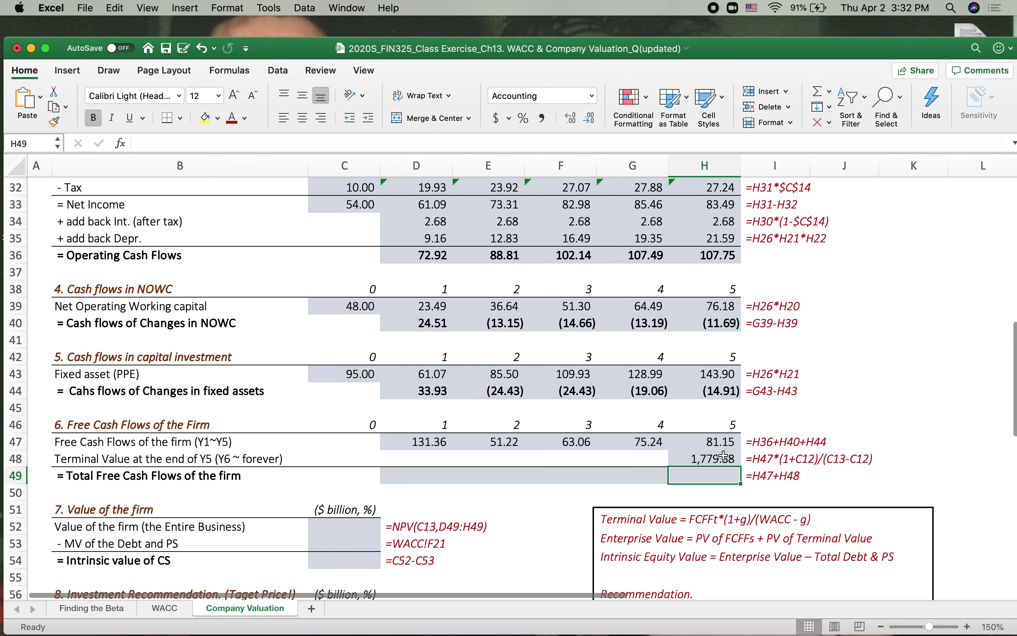
Remove the stray K from the H48 formula and commit it, giving 1,779.88.
{"action": "left_click", "coordinate": [721, 458]}
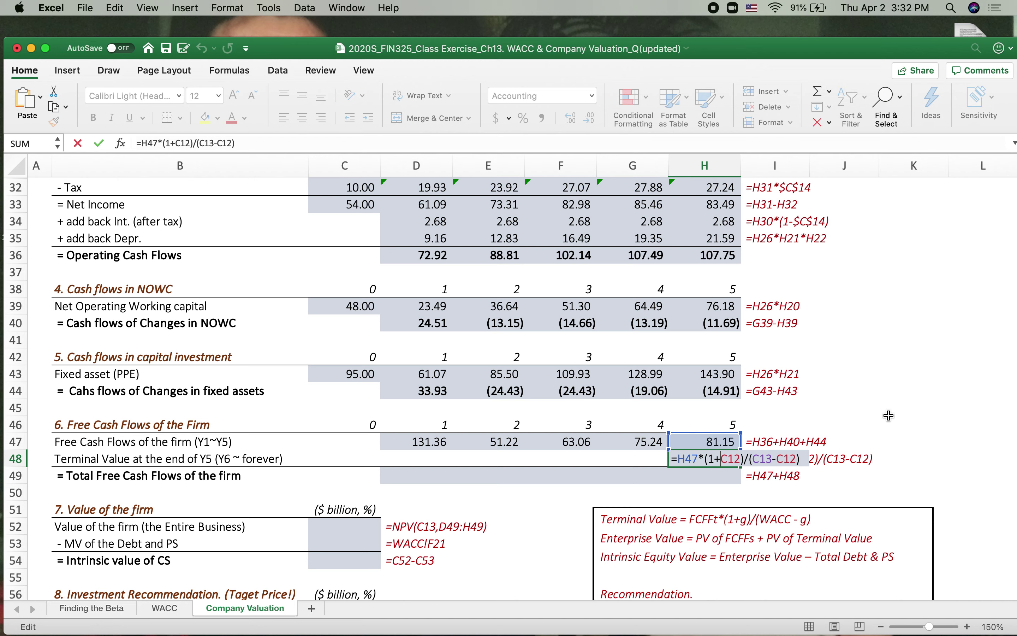
{"action": "type", "text": "K"}
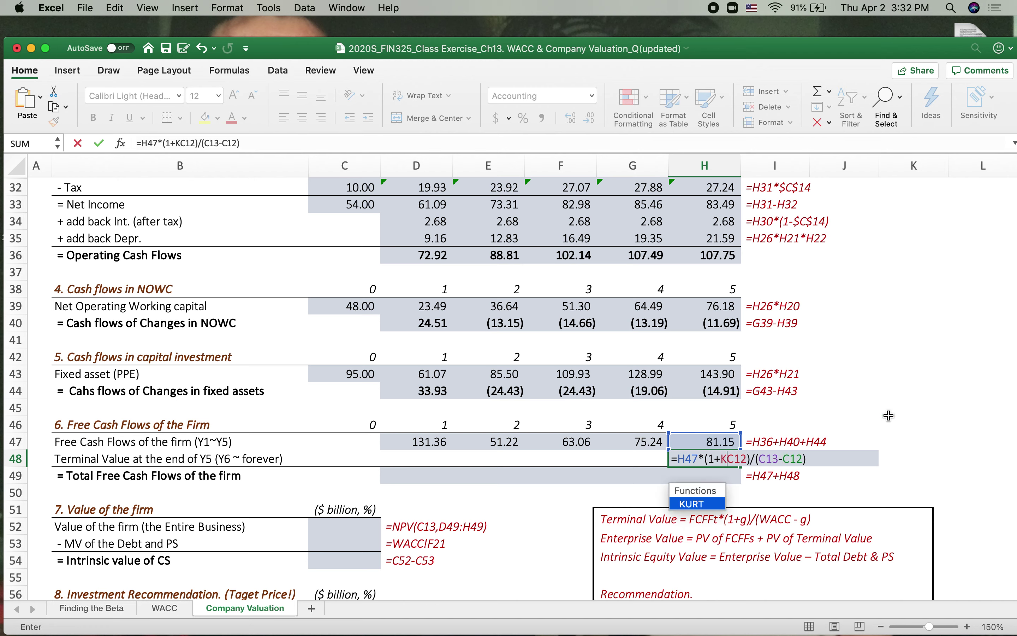
{"action": "key", "text": "BackSpace"}
{"action": "key", "text": "Return"}
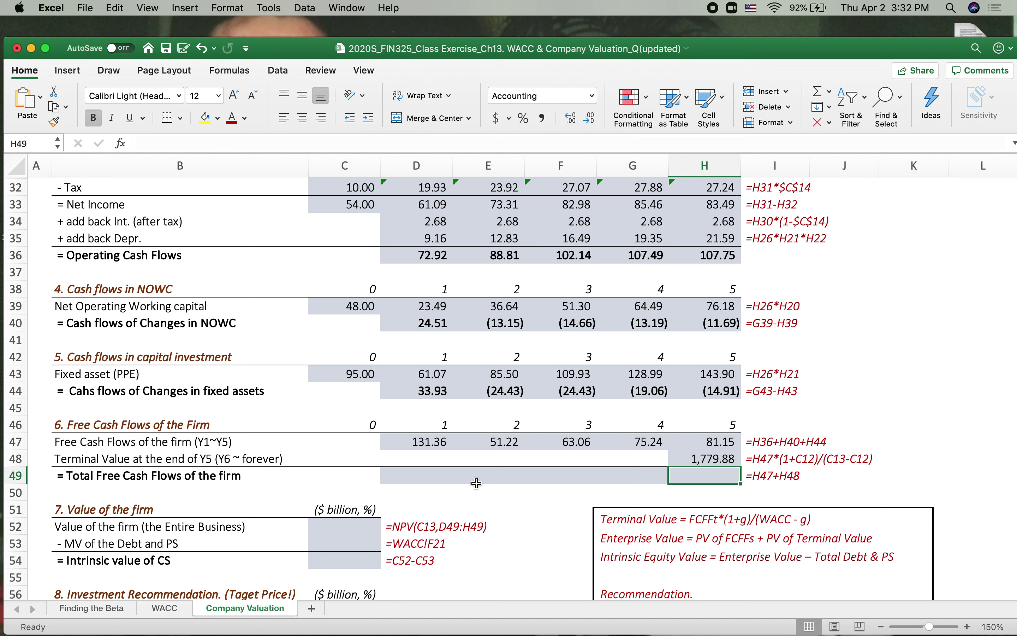
Enter =D47+D48 in D49 for the year-1 total free cash flow.
{"action": "left_click", "coordinate": [411, 474]}
{"action": "double_click", "coordinate": [412, 474]}
{"action": "type", "text": "="}
{"action": "left_click", "coordinate": [406, 442]}
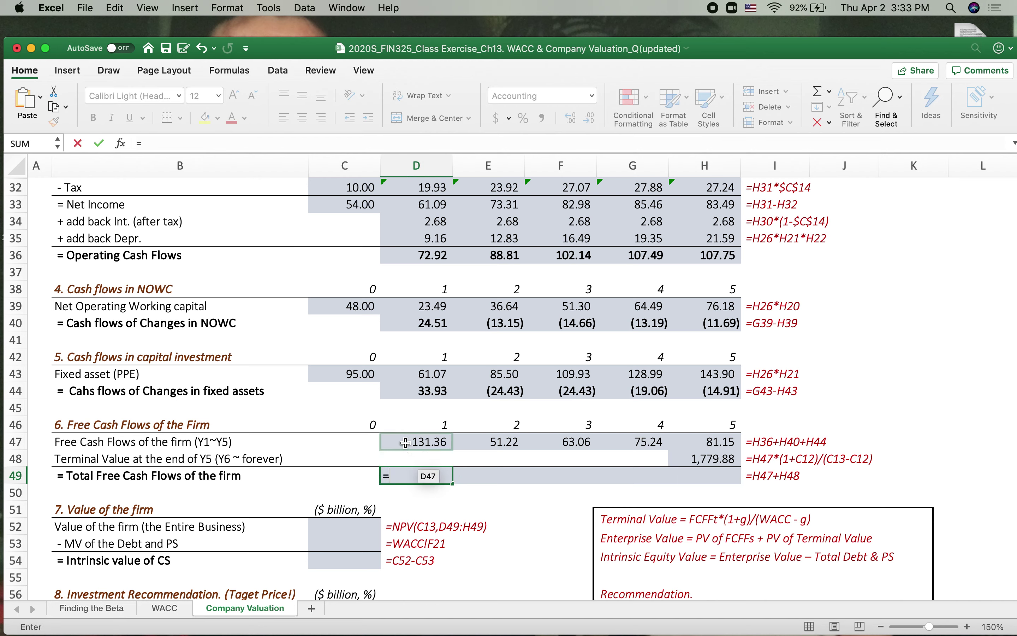
{"action": "type", "text": "+"}
{"action": "left_click", "coordinate": [404, 459]}
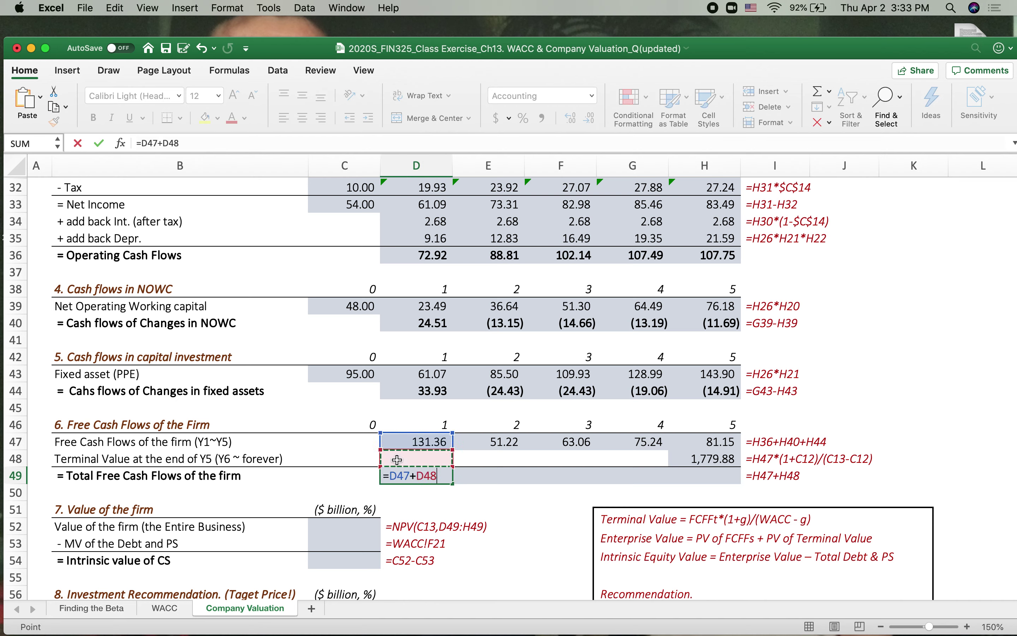
{"action": "key", "text": "Return"}
Fill the total formula across to H49 and check the year-5 total of 1,861.03.
{"action": "left_click", "coordinate": [431, 474]}
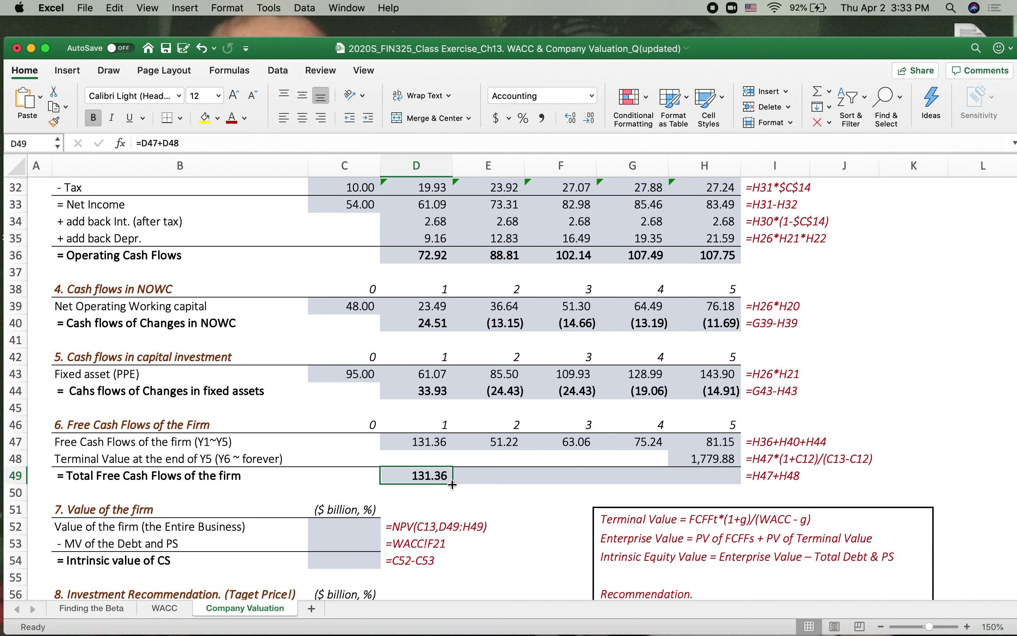
{"action": "left_click_drag", "start_coordinate": [453, 487], "coordinate": [700, 474]}
{"action": "left_click", "coordinate": [722, 476]}
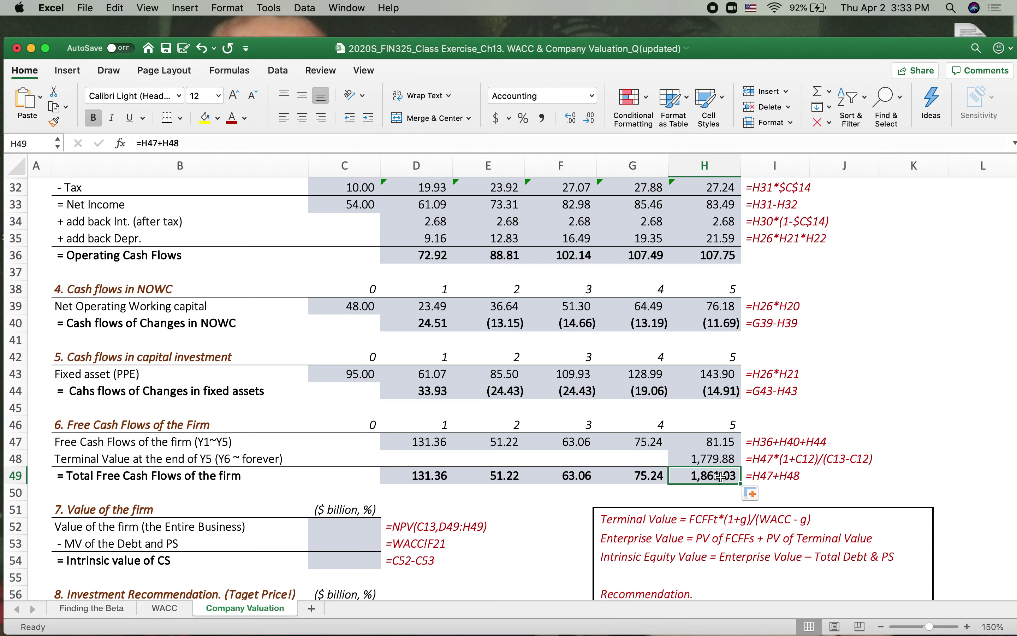
{"action": "double_click", "coordinate": [721, 476]}
{"action": "left_click", "coordinate": [835, 481]}
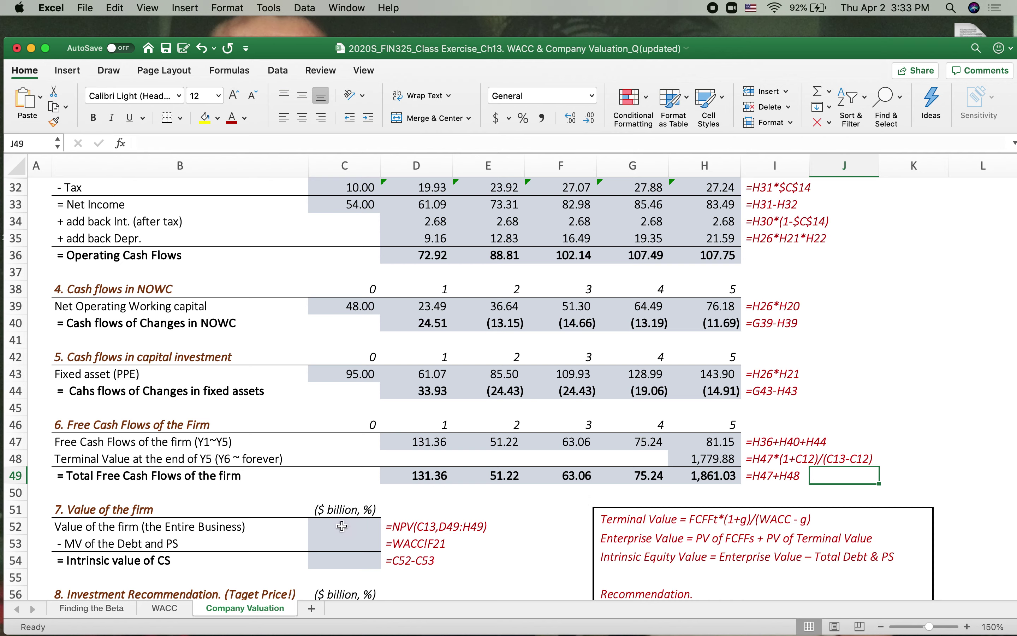
Enter =NPV(C13,D49:H49) in C52, valuing the firm at $1,428.40.
{"action": "left_click", "coordinate": [342, 525]}
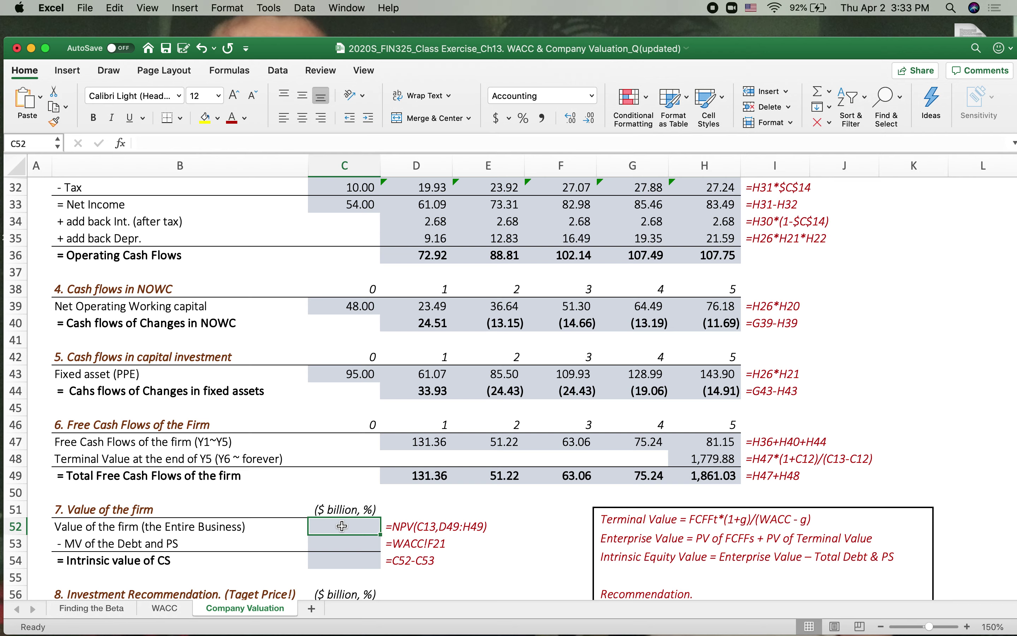
{"action": "type", "text": "="}
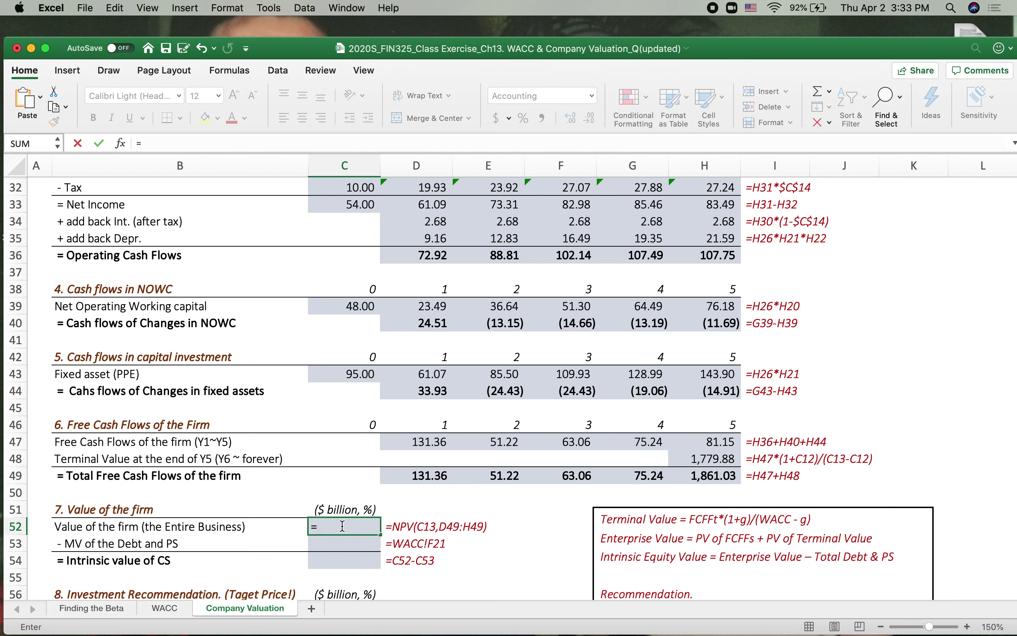
{"action": "type", "text": "npv("}
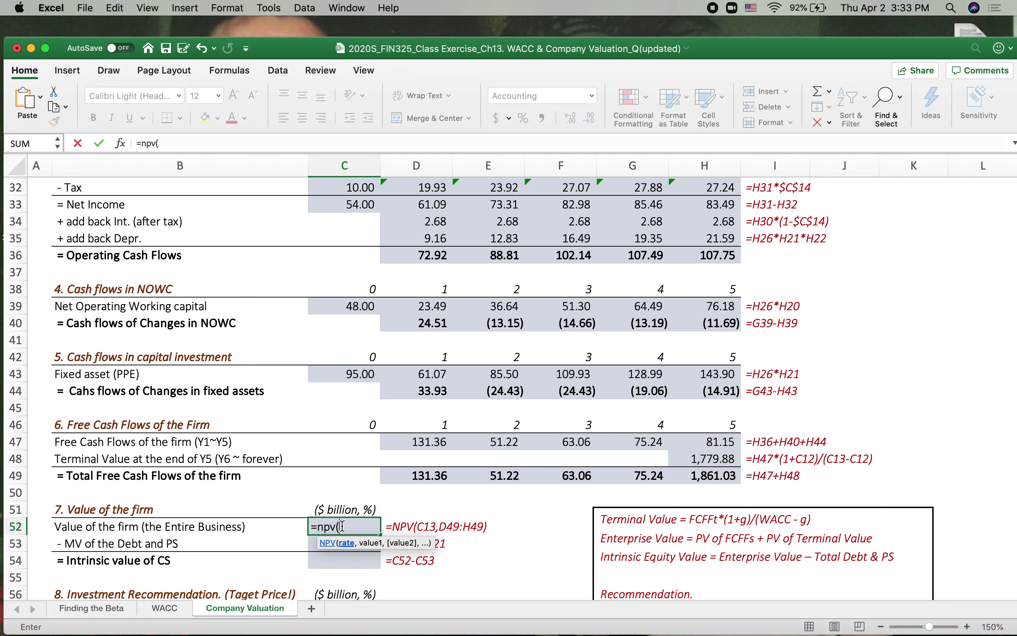
{"action": "scroll", "coordinate": [343, 526], "scroll_direction": "up", "scroll_amount": 10}
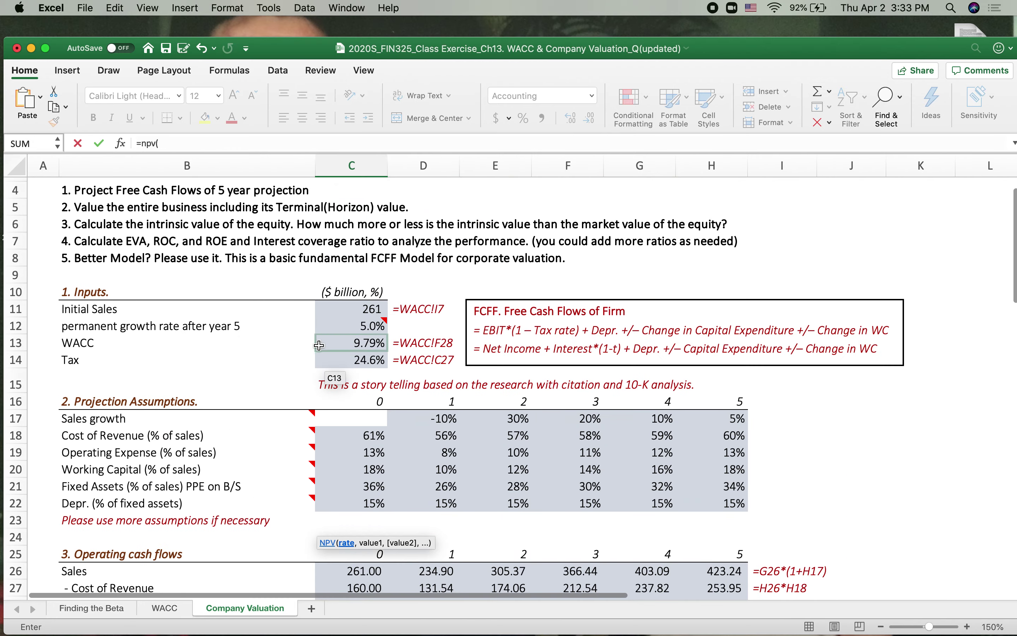
{"action": "left_click", "coordinate": [319, 345]}
{"action": "scroll", "coordinate": [453, 397], "scroll_direction": "down", "scroll_amount": 1}
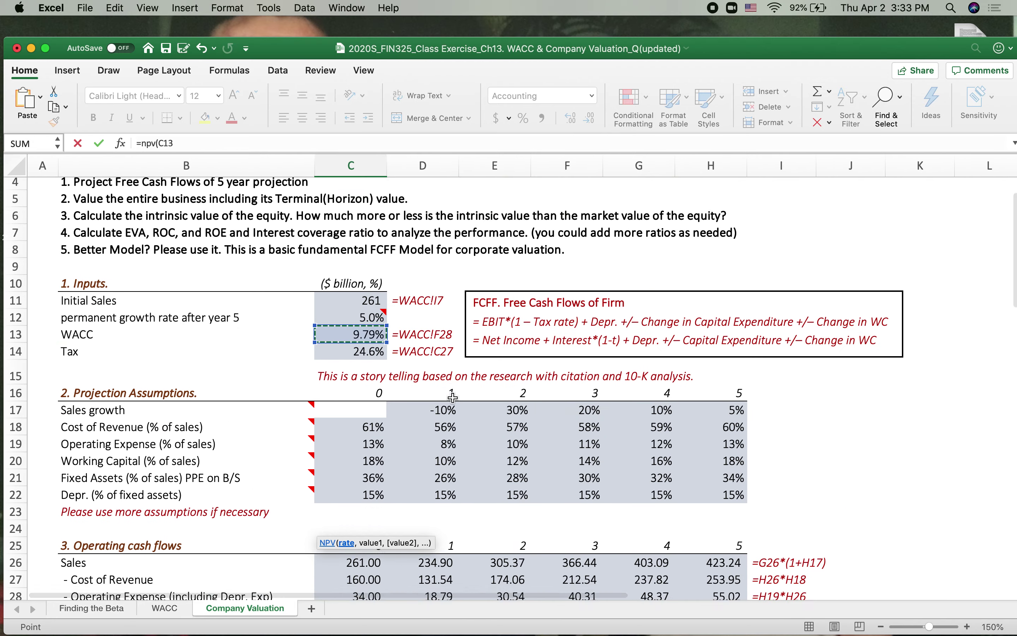
{"action": "scroll", "coordinate": [453, 397], "scroll_direction": "down", "scroll_amount": 10}
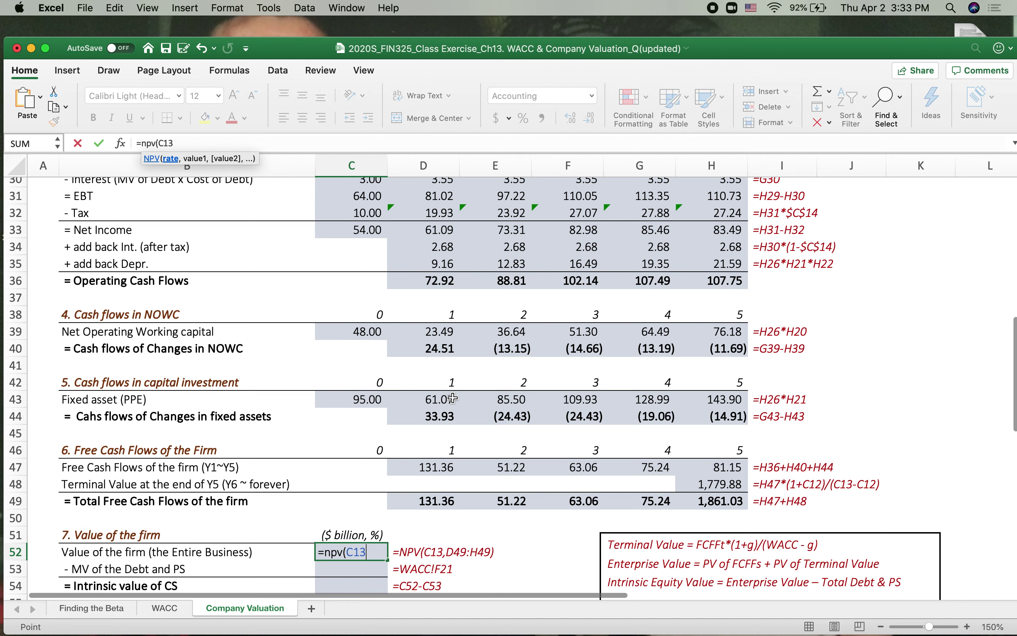
{"action": "type", "text": ","}
{"action": "left_click_drag", "start_coordinate": [425, 500], "coordinate": [736, 499]}
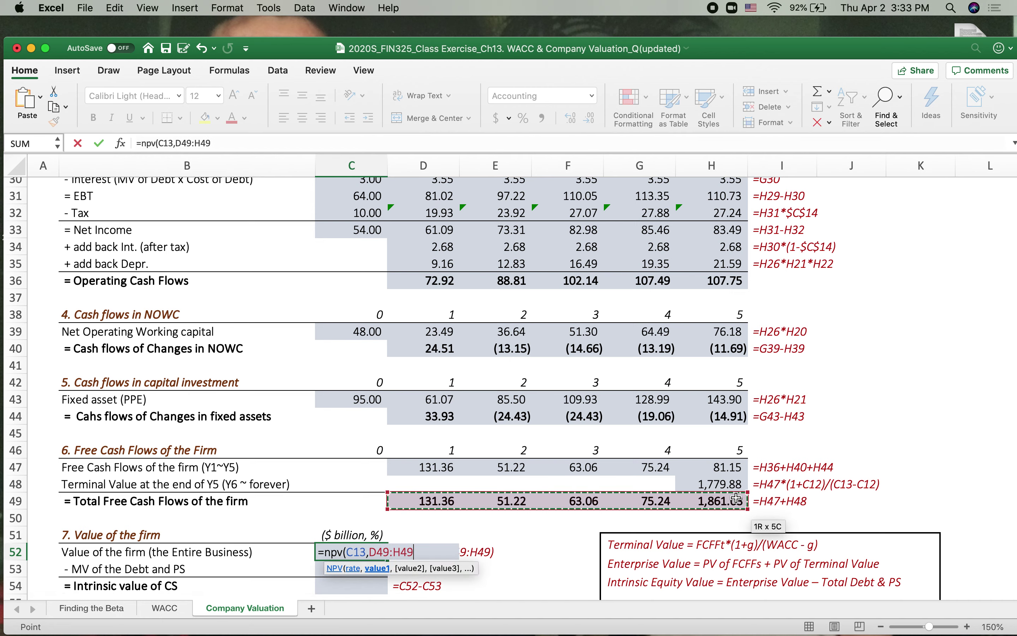
{"action": "type", "text": ")"}
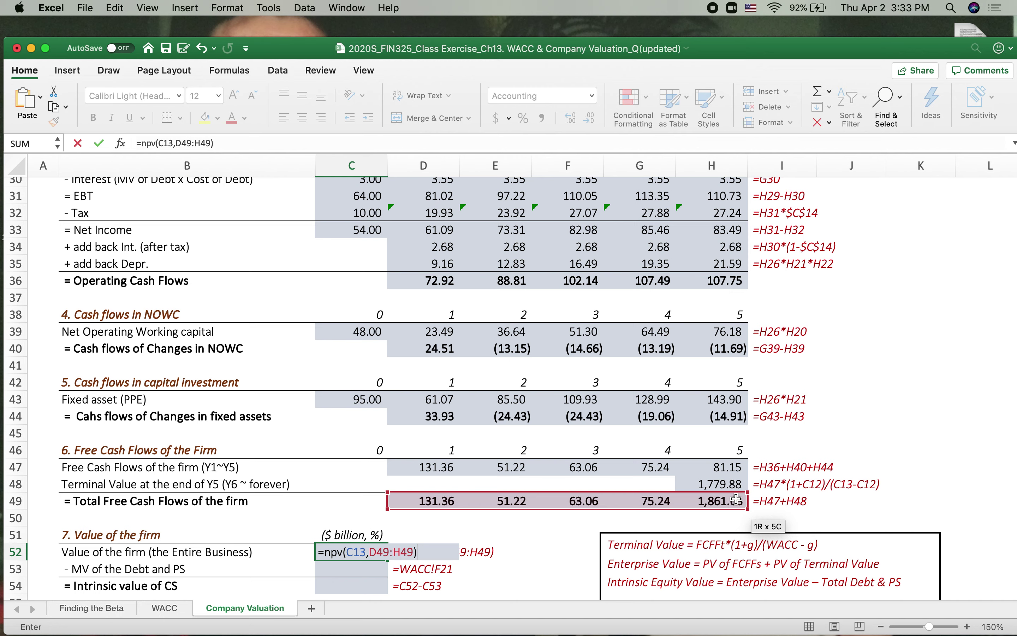
{"action": "key", "text": "Return"}
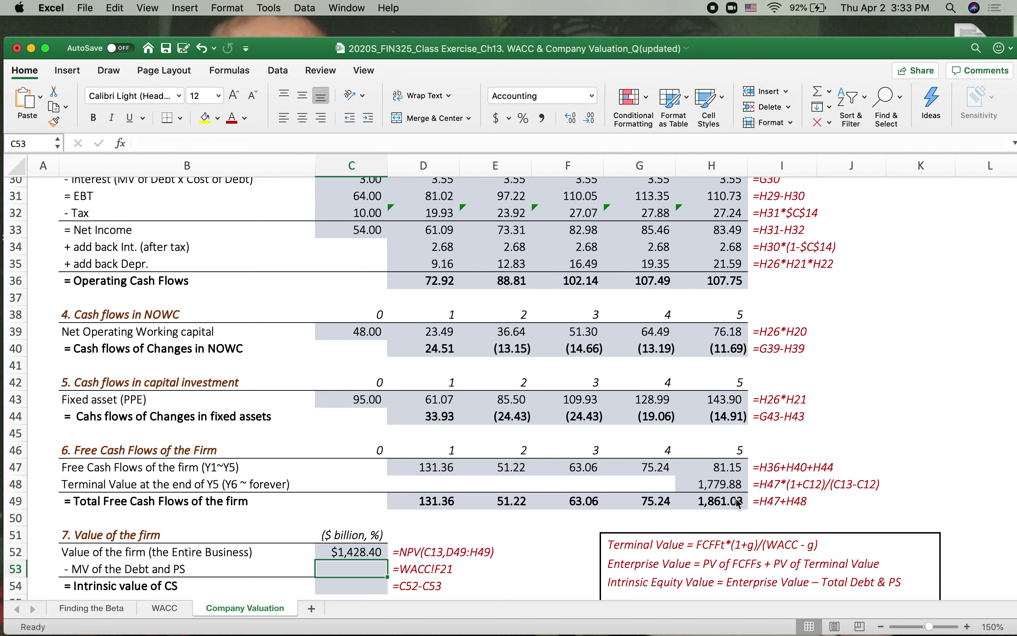
Link C53 to WACC!F21 for the 130.00 market value of debt and preferred stock.
{"action": "type", "text": "="}
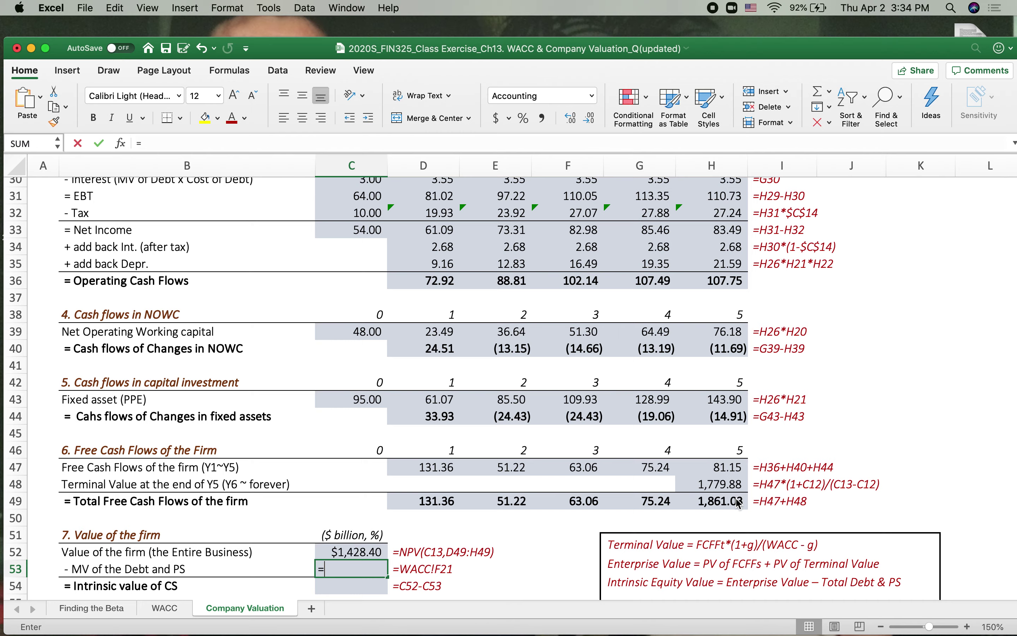
{"action": "left_click", "coordinate": [166, 609]}
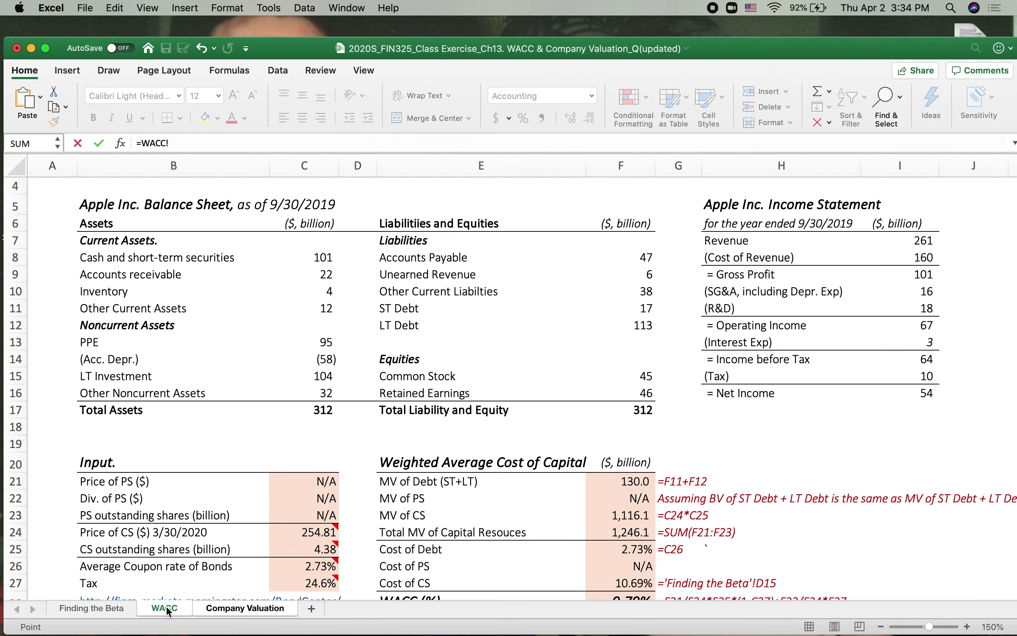
{"action": "scroll", "coordinate": [502, 473], "scroll_direction": "down", "scroll_amount": 2}
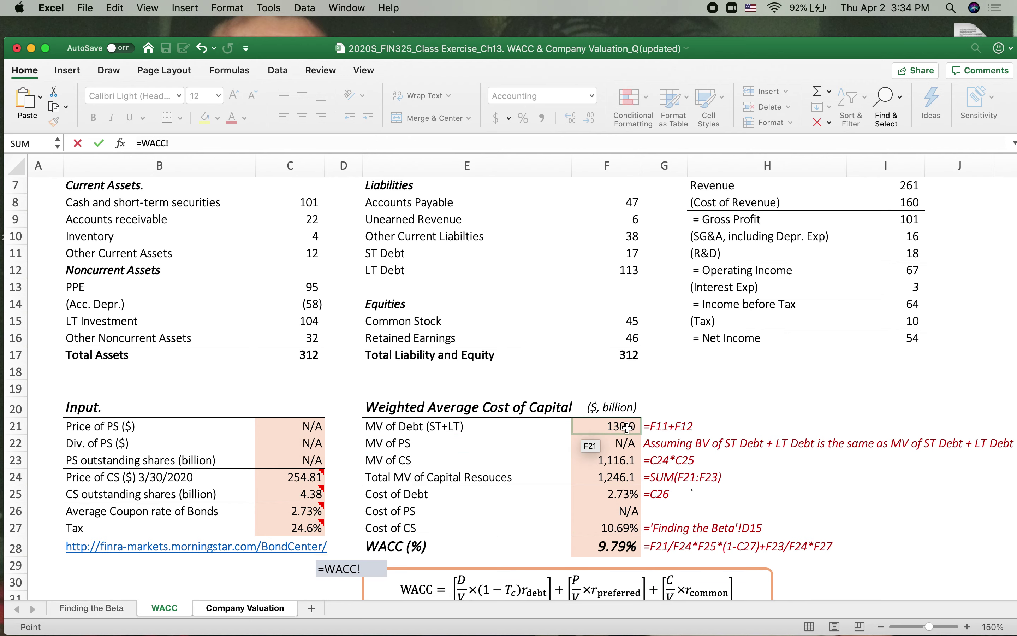
{"action": "left_click", "coordinate": [608, 426]}
{"action": "key", "text": "Return"}
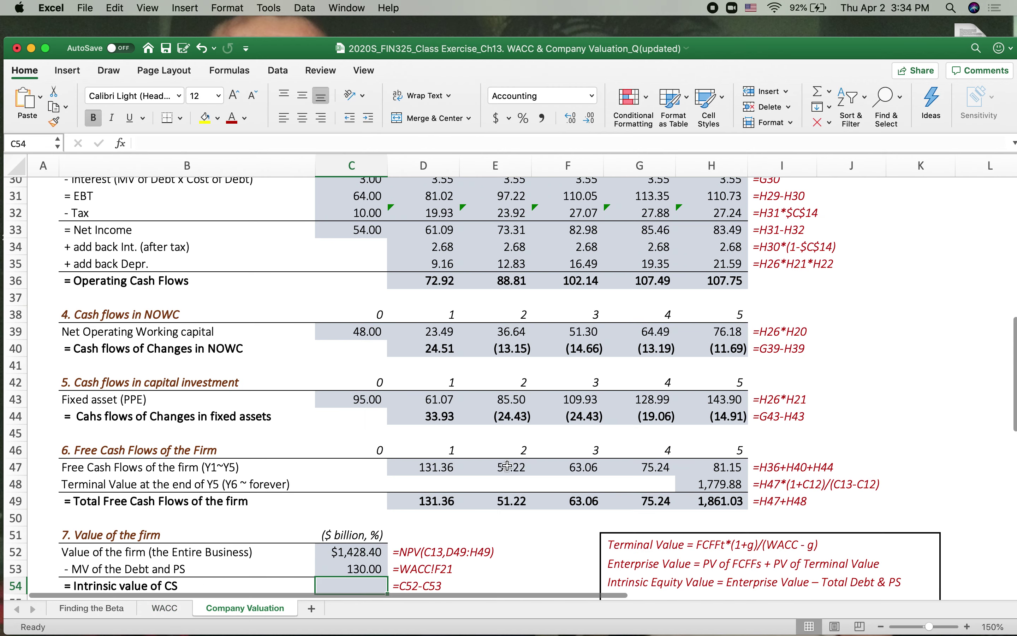
Enter =C52-C53 in C54 for an intrinsic CS value of $1,298.40.
{"action": "scroll", "coordinate": [429, 431], "scroll_direction": "down", "scroll_amount": 2}
{"action": "type", "text": "="}
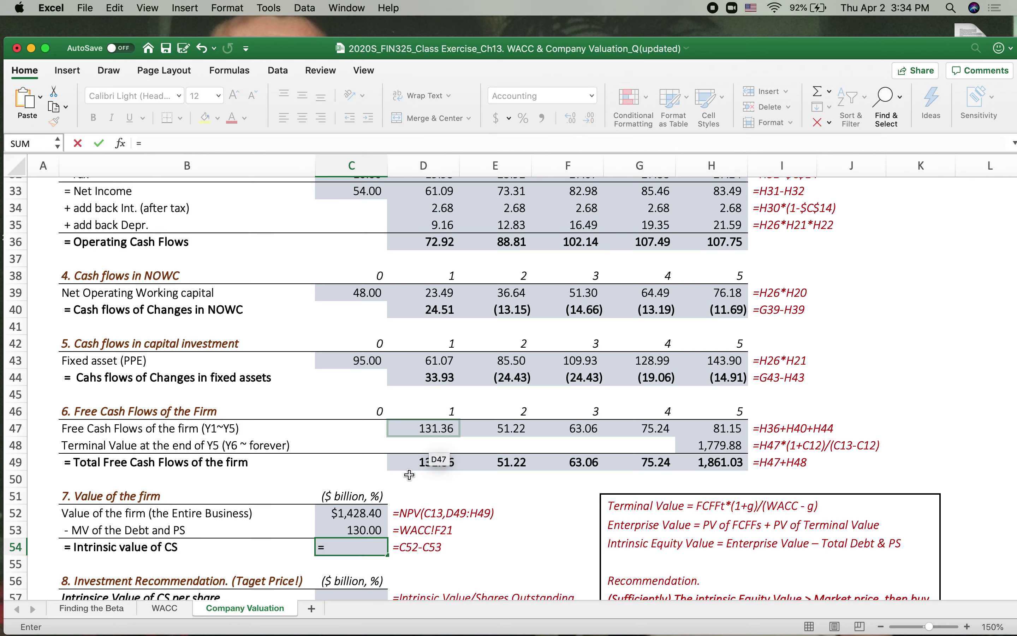
{"action": "left_click", "coordinate": [332, 514]}
{"action": "type", "text": "-"}
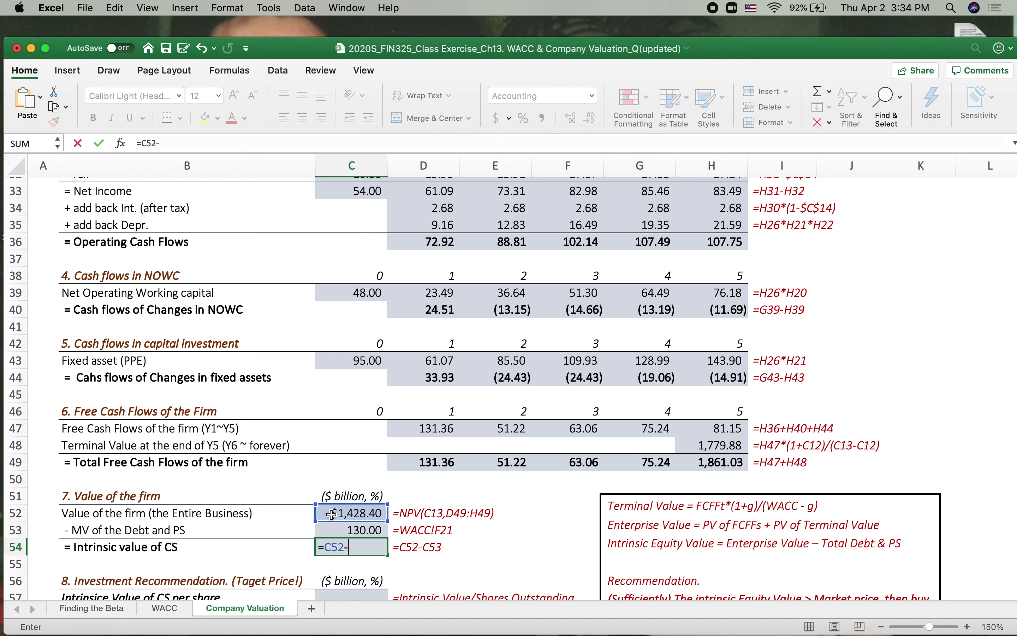
{"action": "left_click", "coordinate": [336, 531]}
{"action": "key", "text": "Return"}
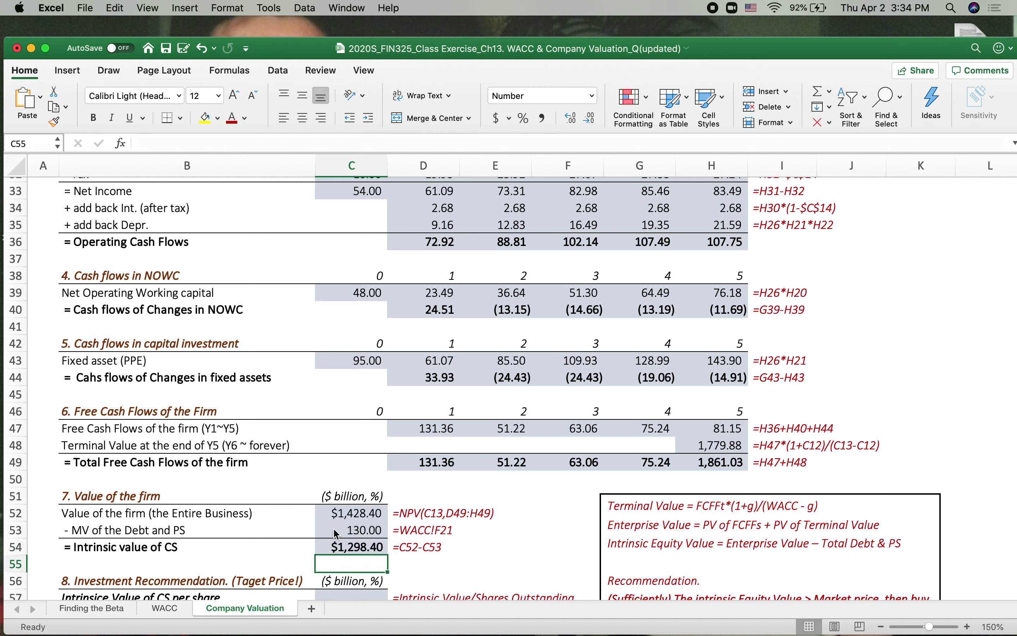
{"action": "scroll", "coordinate": [336, 533], "scroll_direction": "down", "scroll_amount": 5}
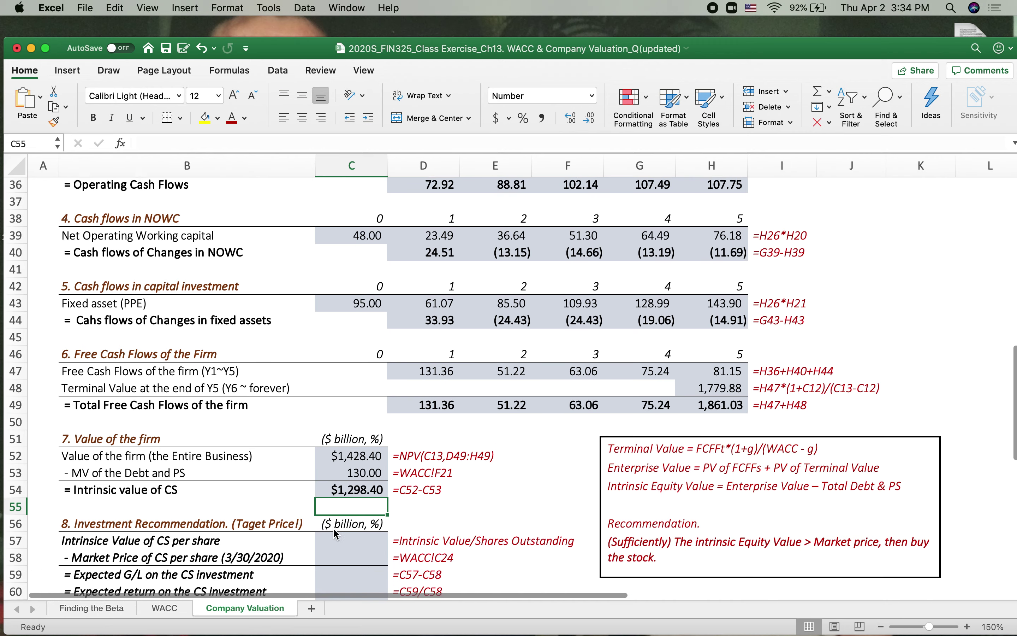
Enter =C54/WACC!C25 in C57 for an intrinsic value of 296.44 per share.
{"action": "left_click", "coordinate": [338, 460]}
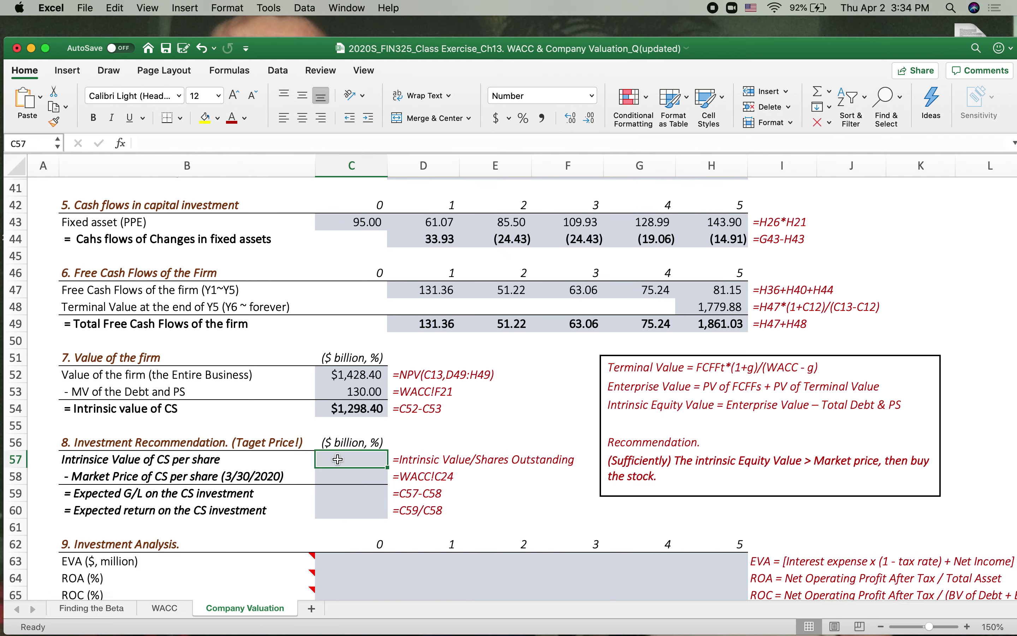
{"action": "type", "text": "="}
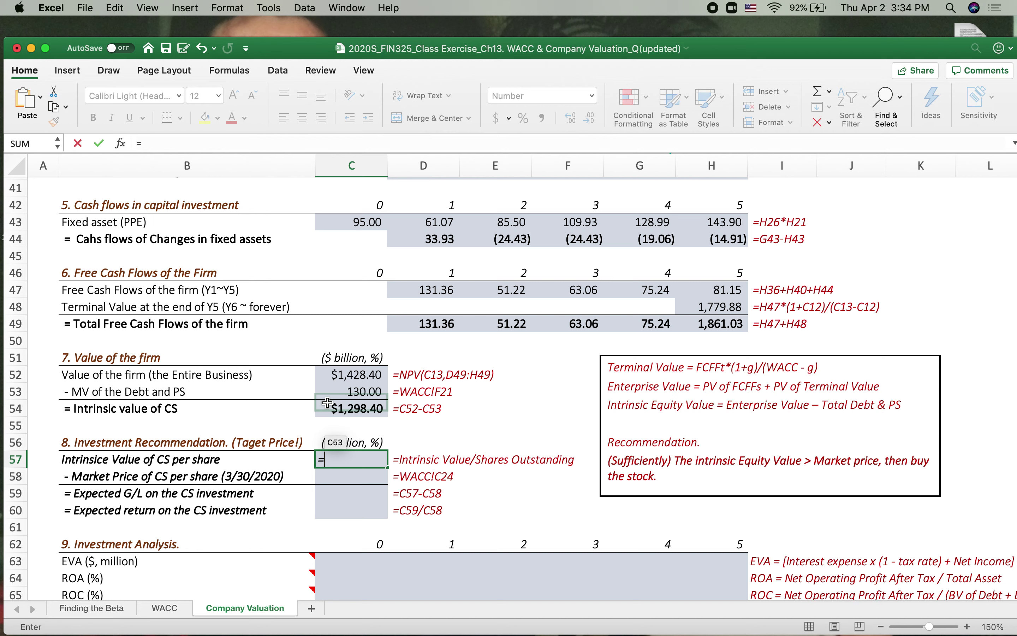
{"action": "left_click", "coordinate": [322, 408]}
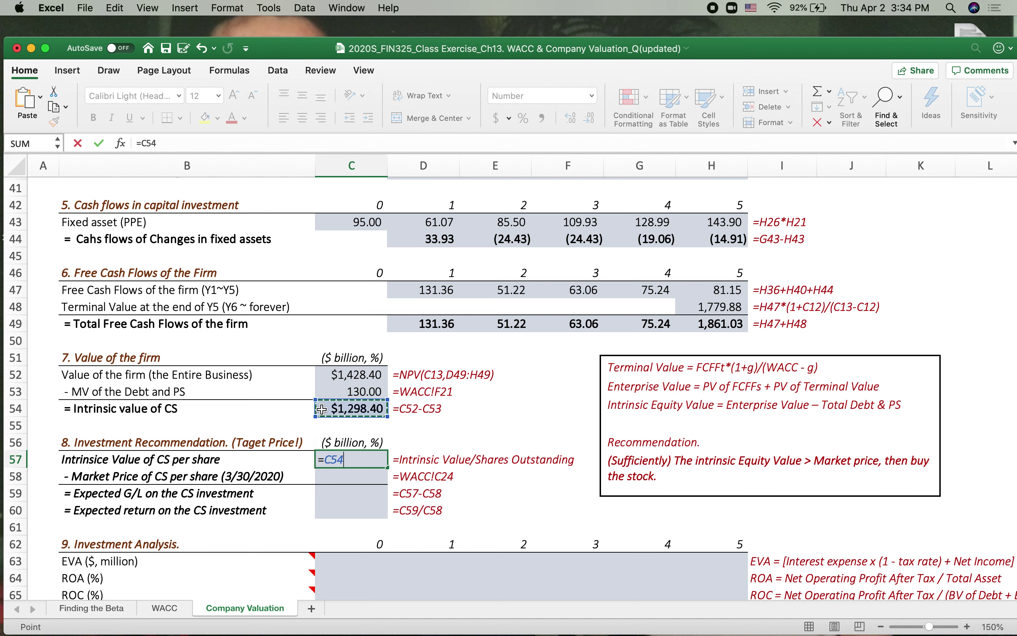
{"action": "type", "text": "/"}
{"action": "left_click", "coordinate": [163, 610]}
{"action": "left_click", "coordinate": [284, 495]}
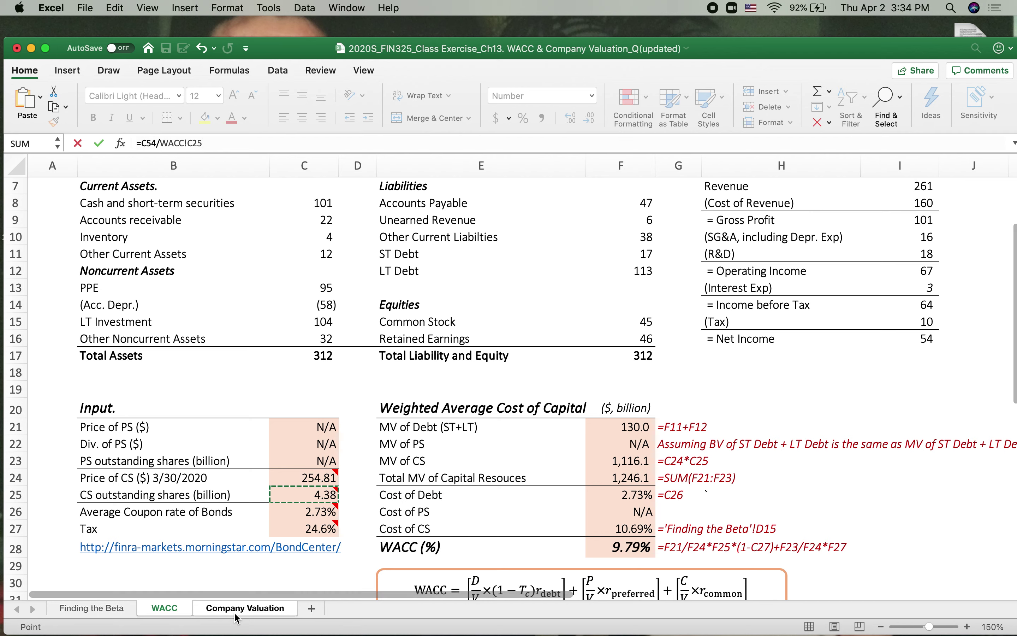
{"action": "key", "text": "Return"}
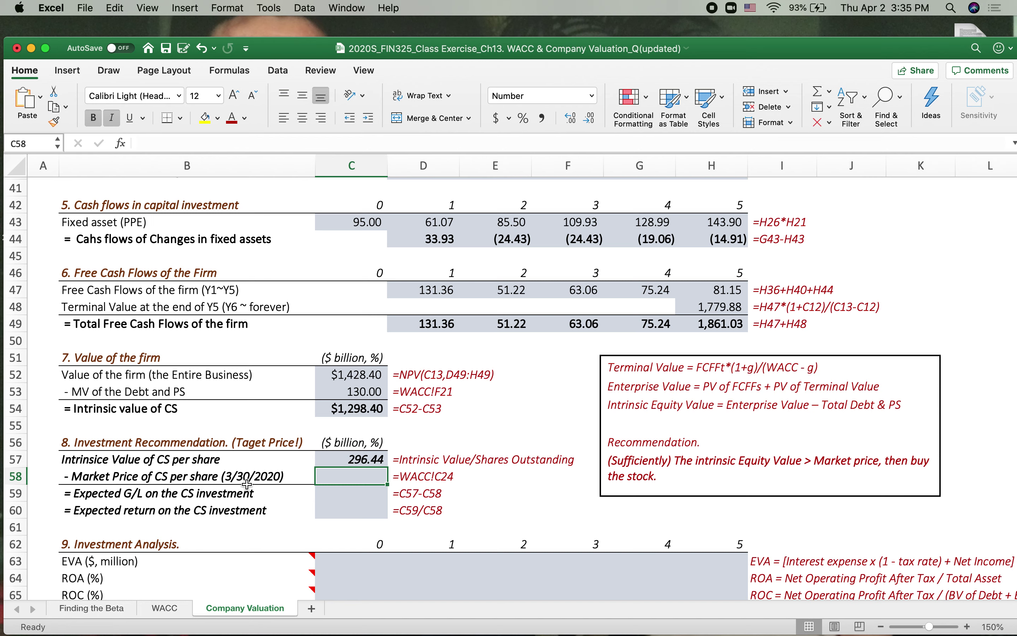
Link C58 to WACC!C24 for the 254.81 market price per share.
{"action": "type", "text": "="}
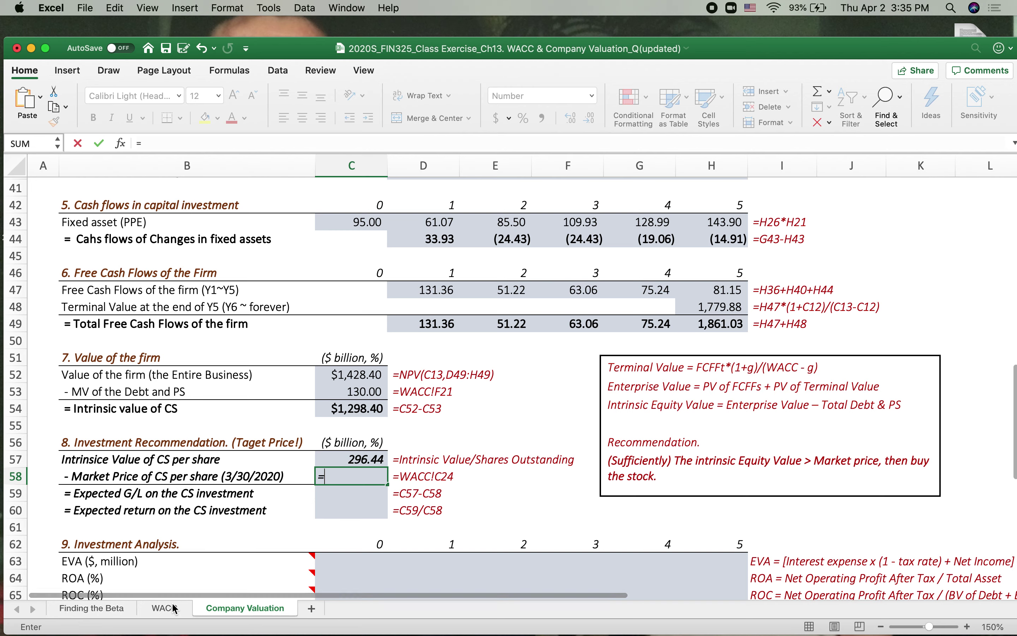
{"action": "left_click", "coordinate": [173, 608]}
{"action": "left_click", "coordinate": [281, 476]}
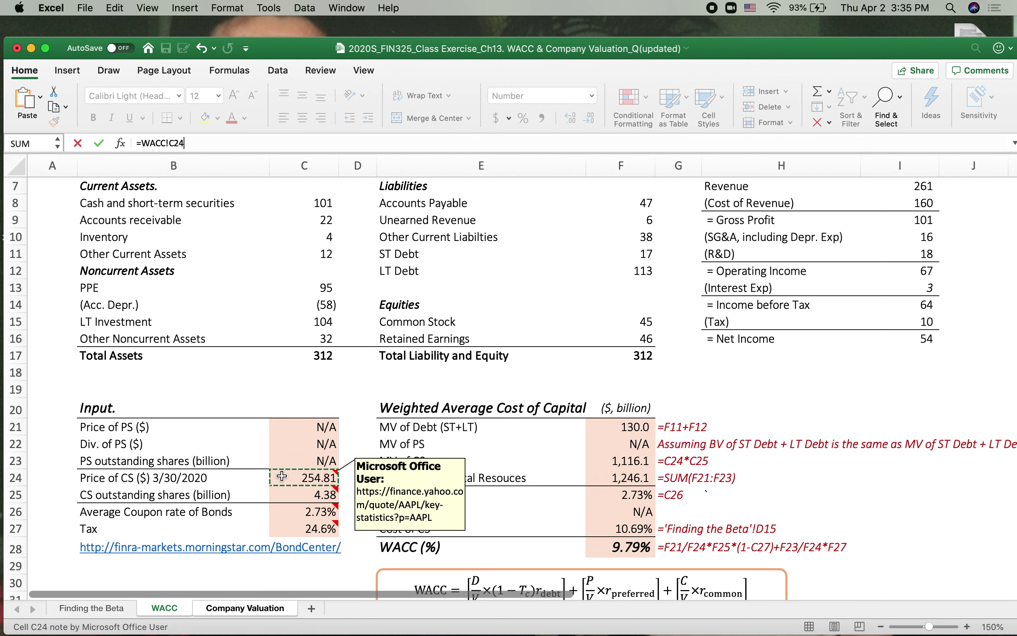
{"action": "key", "text": "Return"}
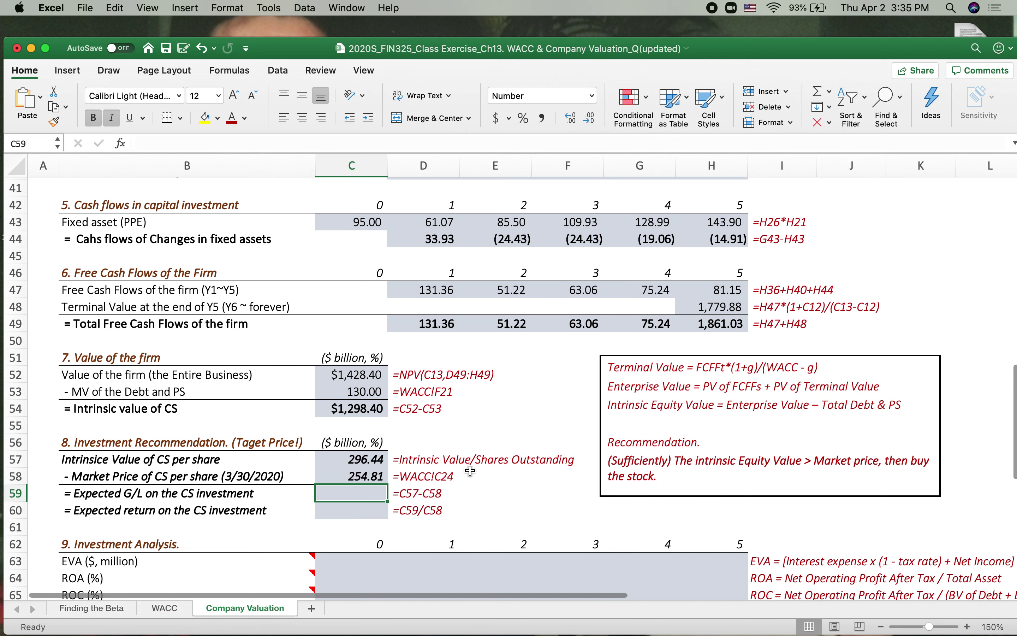
Enter =C57-C58 in C59 for an expected gain of 41.63.
{"action": "type", "text": "="}
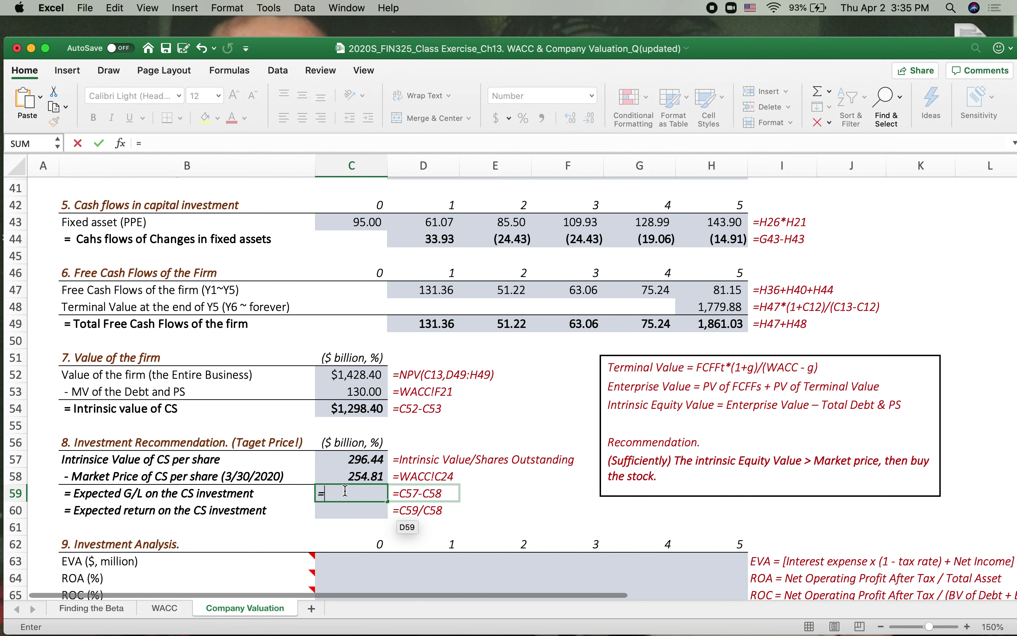
{"action": "left_click", "coordinate": [342, 460]}
{"action": "type", "text": "-"}
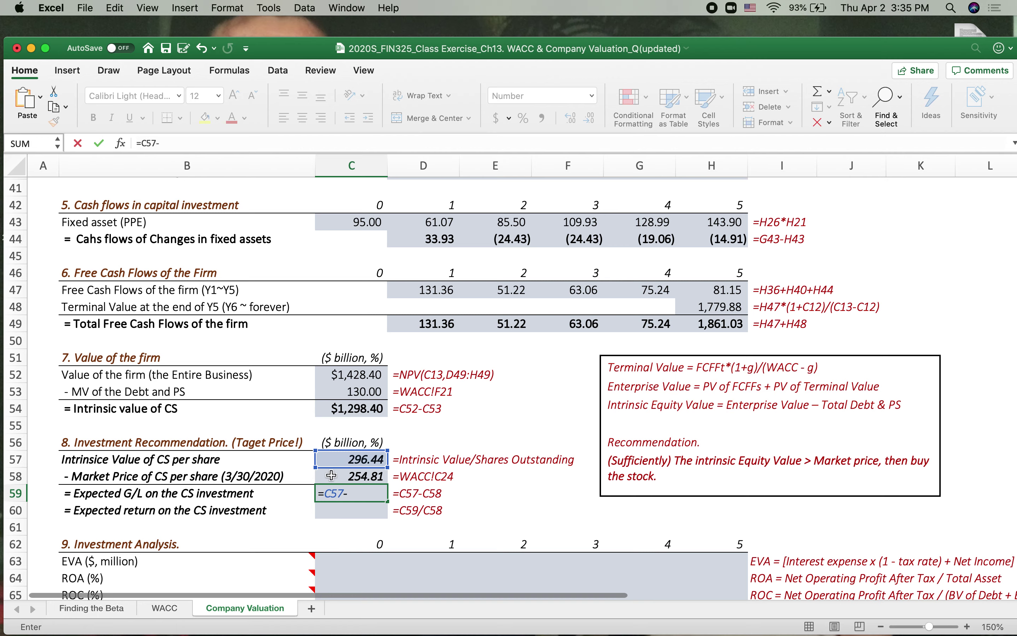
{"action": "left_click", "coordinate": [331, 475]}
{"action": "key", "text": "Return"}
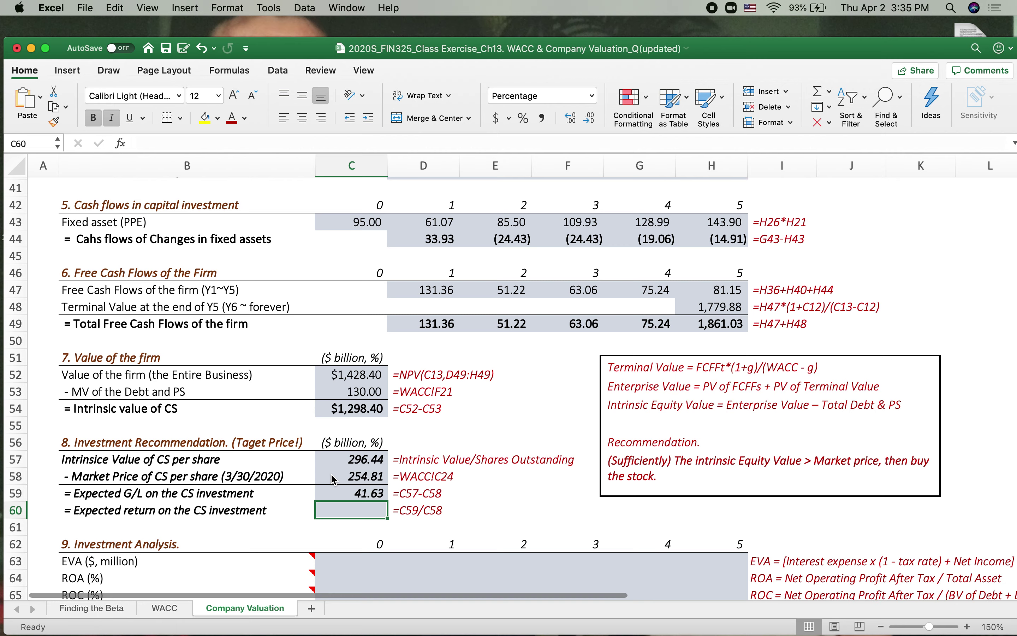
Enter =C59/C58 in C60 for a 16% expected return.
{"action": "type", "text": "="}
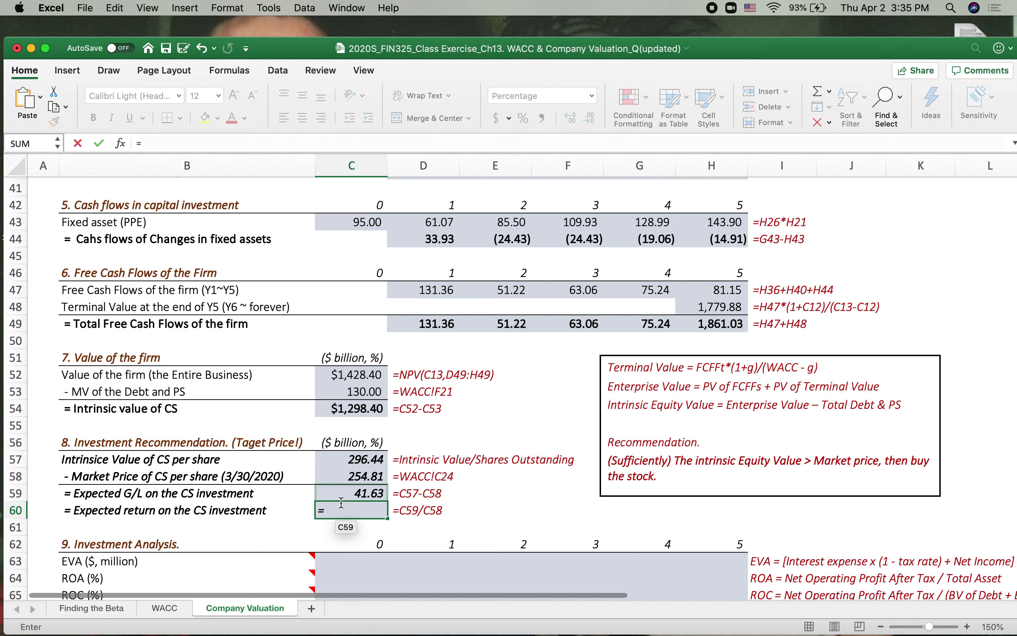
{"action": "left_click", "coordinate": [339, 494]}
{"action": "type", "text": "/"}
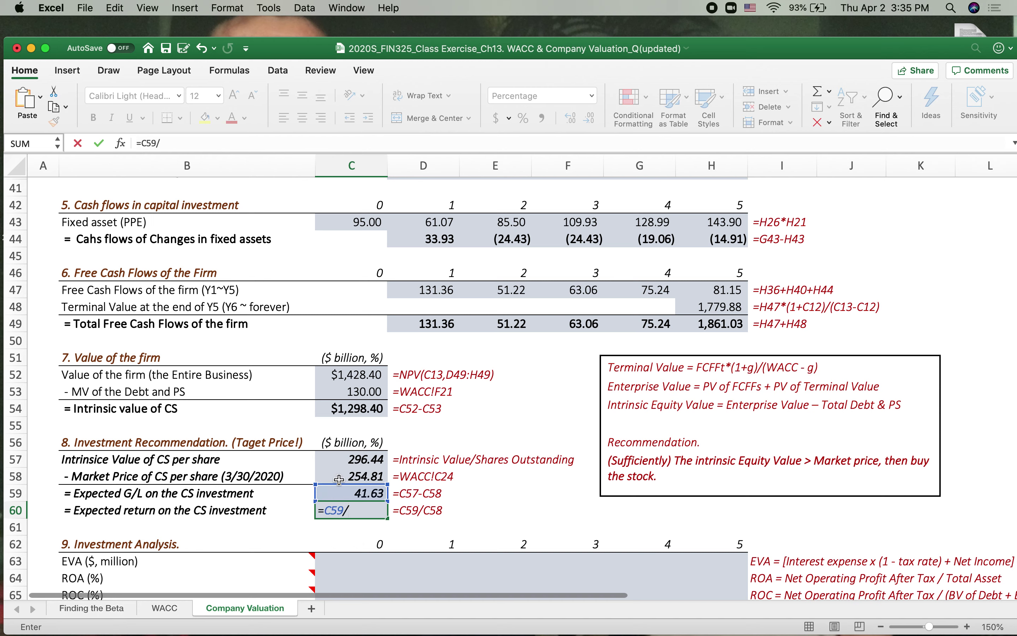
{"action": "left_click", "coordinate": [338, 478]}
{"action": "key", "text": "Return"}
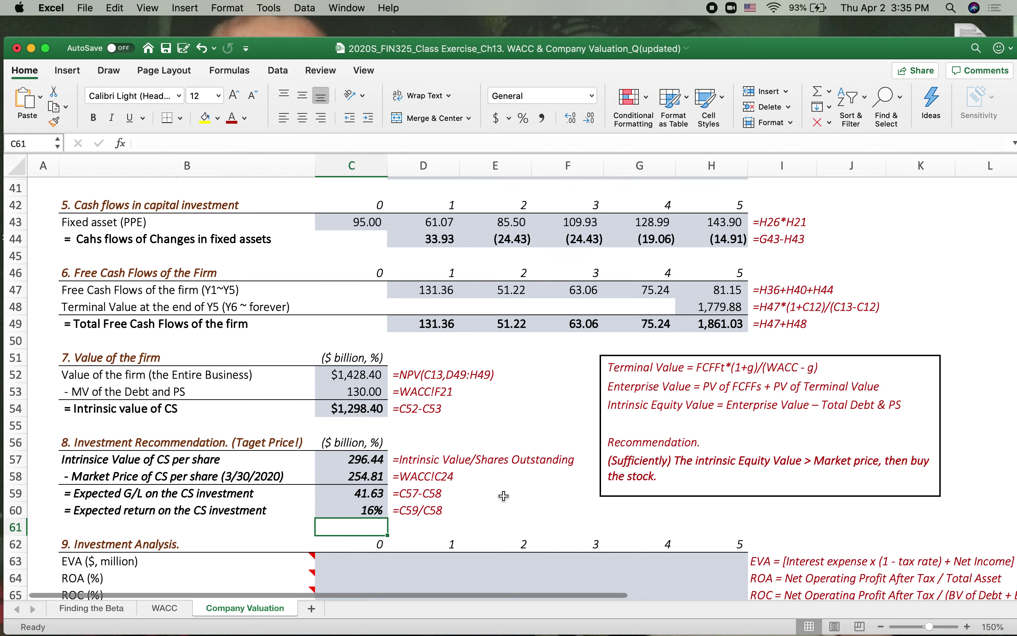
{"action": "scroll", "coordinate": [504, 497], "scroll_direction": "down", "scroll_amount": 4}
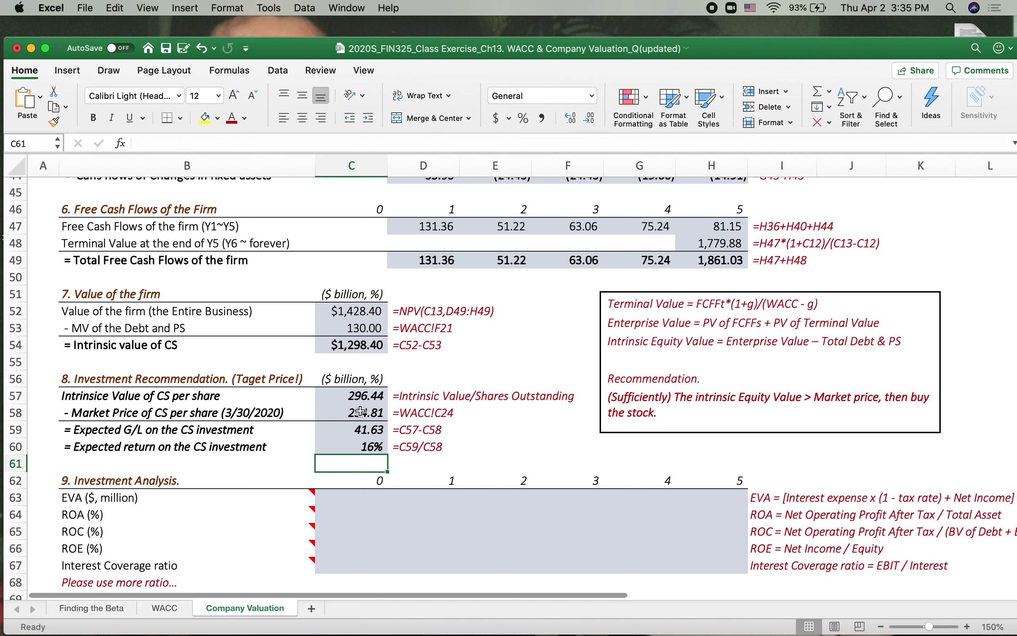
Set the permanent growth rate in C12 to 4% and review the valuation results.
{"action": "scroll", "coordinate": [360, 411], "scroll_direction": "up", "scroll_amount": 15}
{"action": "left_click", "coordinate": [356, 383]}
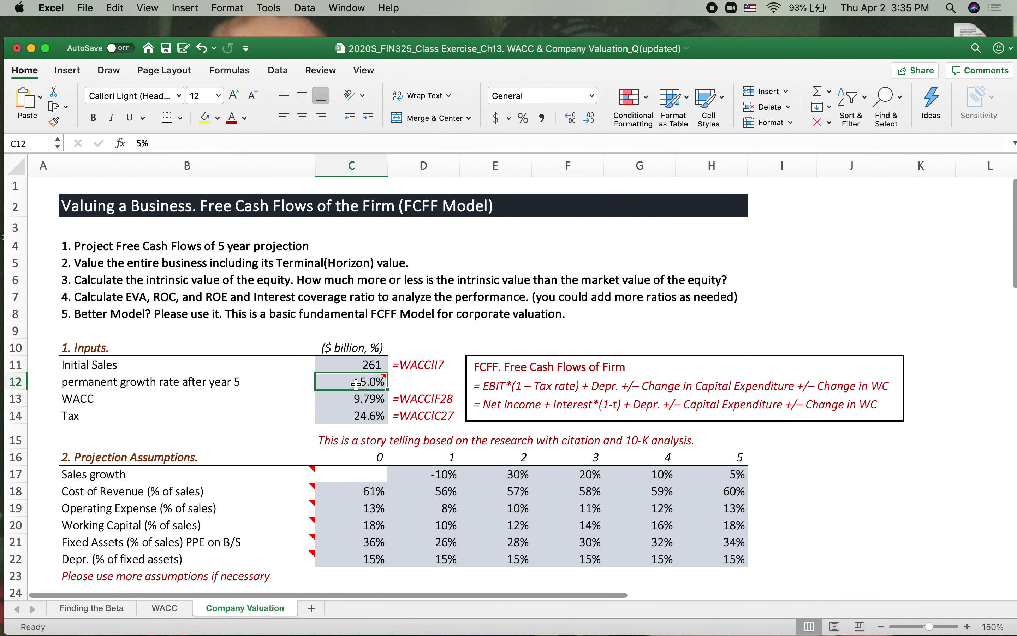
{"action": "type", "text": "4"}
{"action": "key", "text": "Return"}
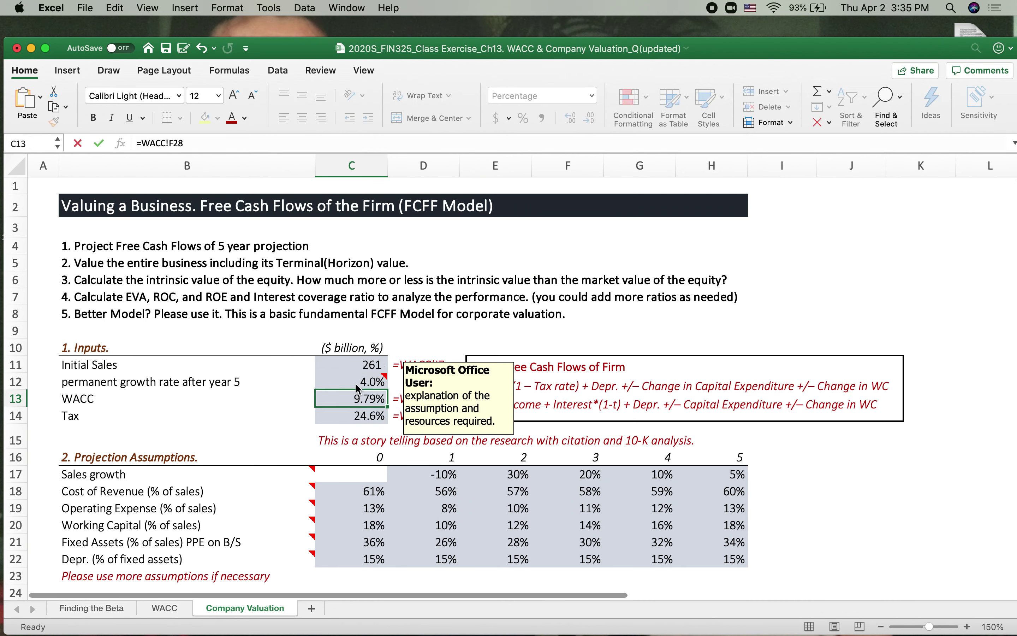
{"action": "scroll", "coordinate": [356, 378], "scroll_direction": "down", "scroll_amount": 15}
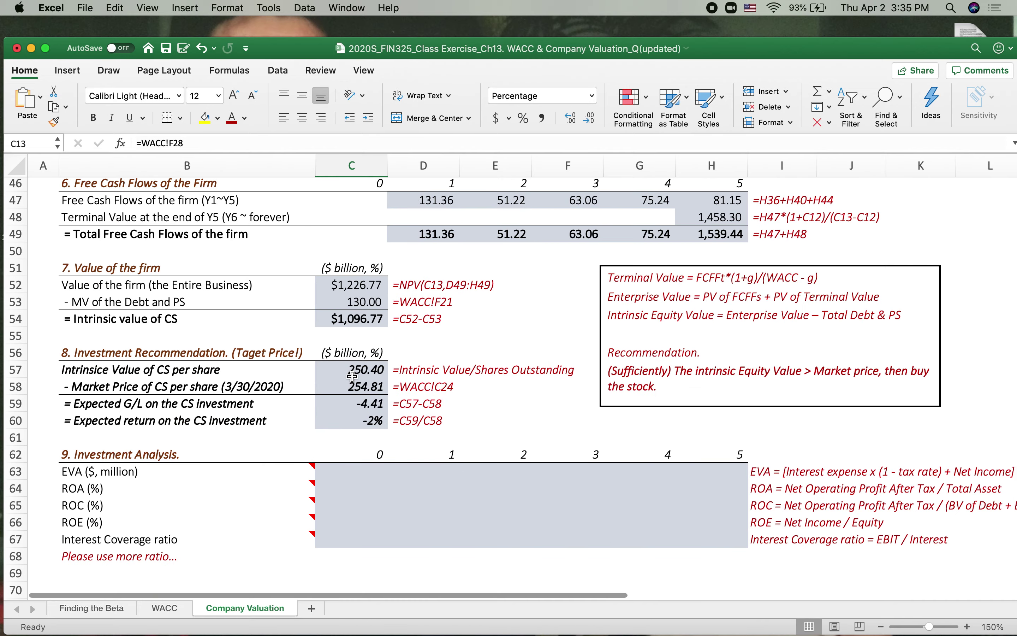
Change the growth rate in C12 to 3% and check the results.
{"action": "scroll", "coordinate": [352, 375], "scroll_direction": "up", "scroll_amount": 15}
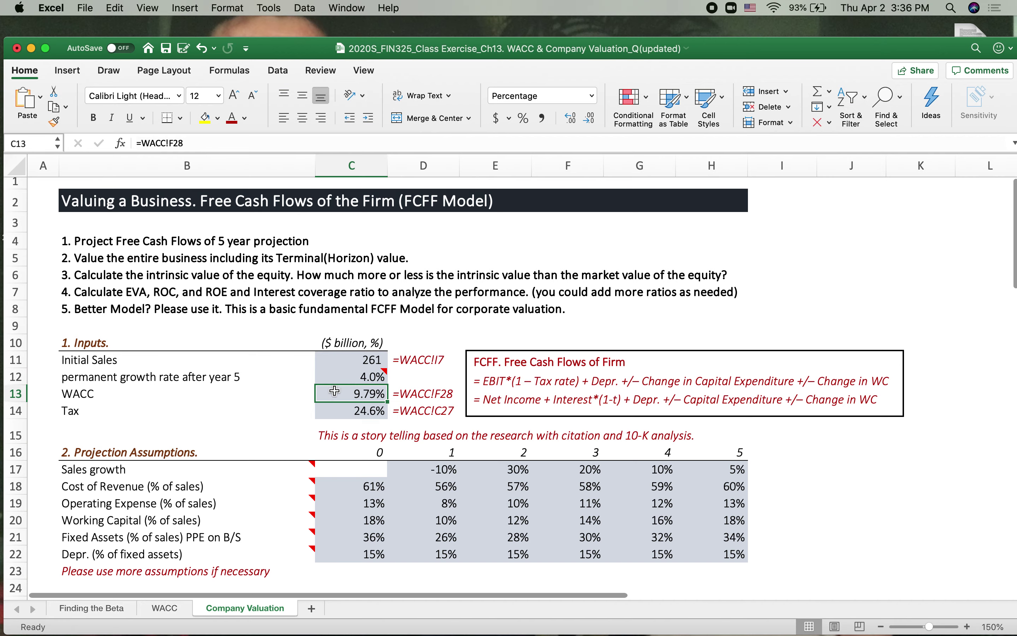
{"action": "left_click", "coordinate": [347, 375]}
{"action": "double_click", "coordinate": [348, 375]}
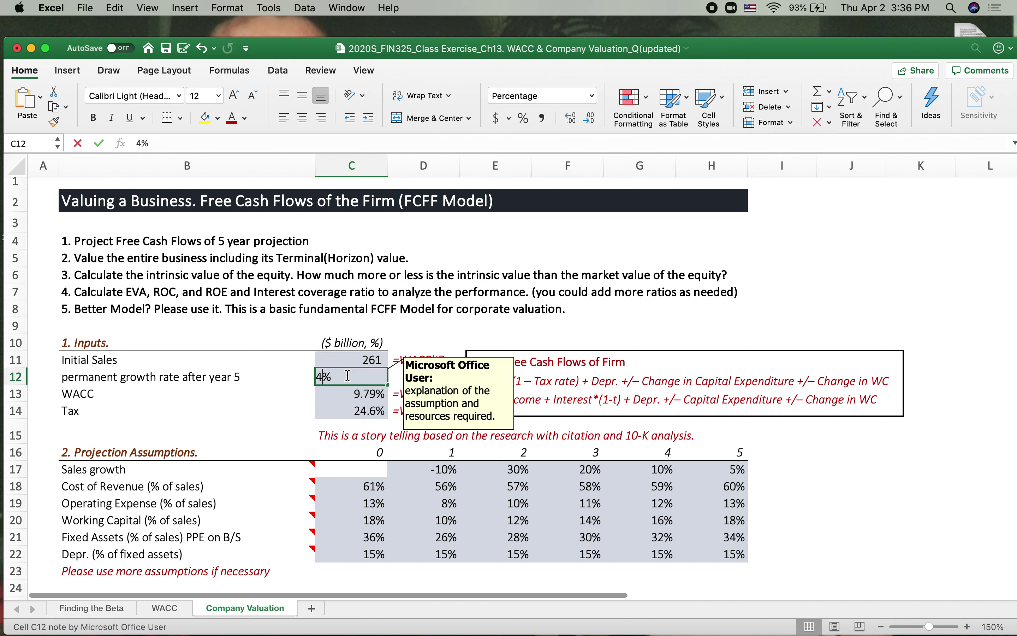
{"action": "key", "text": "BackSpace"}
{"action": "type", "text": "3"}
{"action": "key", "text": "Return"}
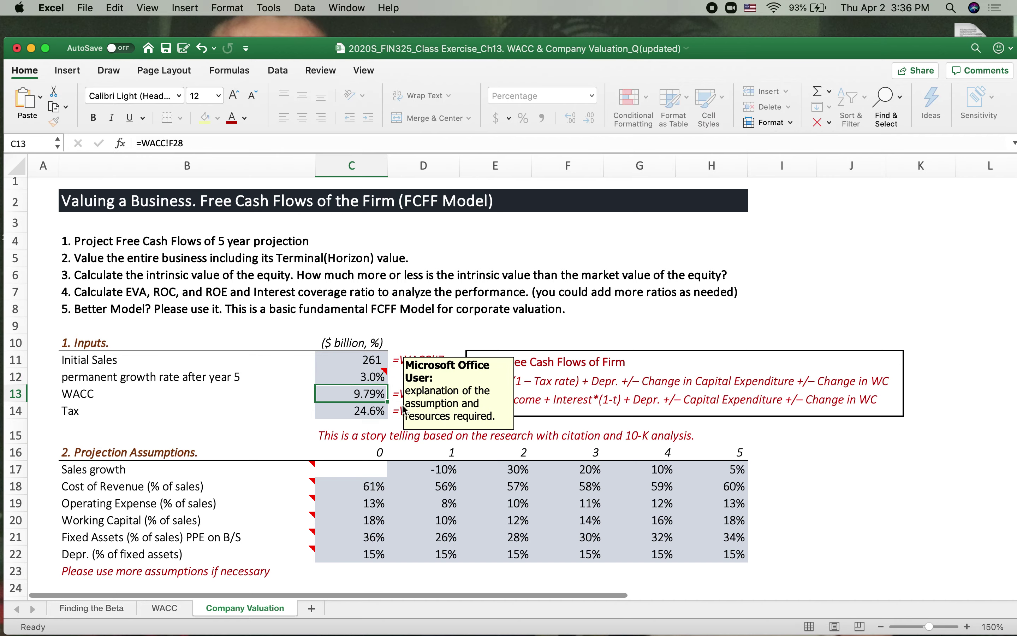
{"action": "scroll", "coordinate": [403, 410], "scroll_direction": "down", "scroll_amount": 15}
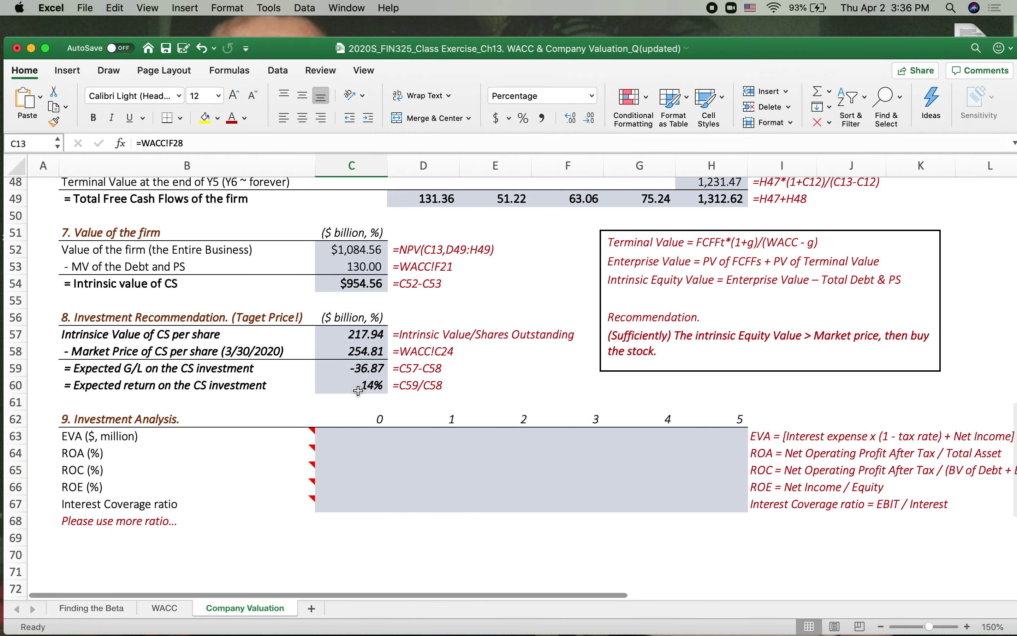
Restore the permanent growth rate in C12 to 5%.
{"action": "scroll", "coordinate": [385, 349], "scroll_direction": "up", "scroll_amount": 15}
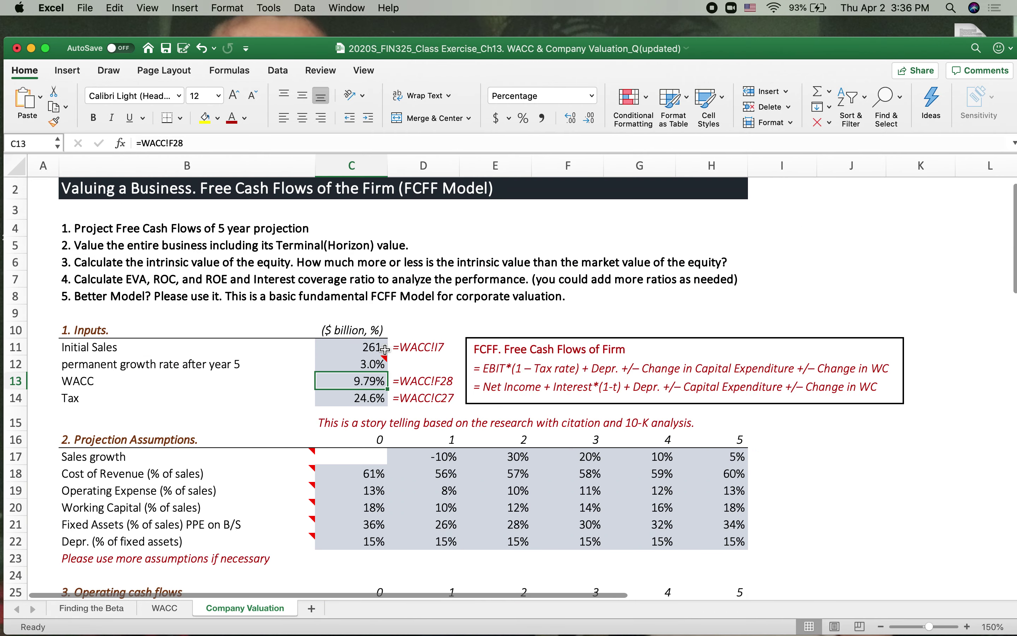
{"action": "left_click", "coordinate": [355, 365]}
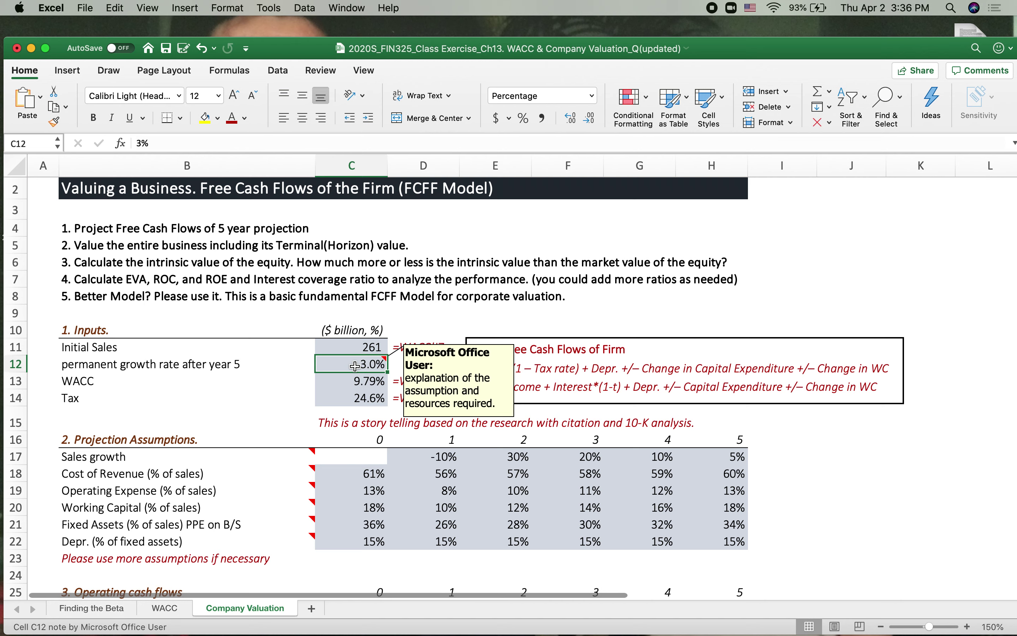
{"action": "type", "text": "5"}
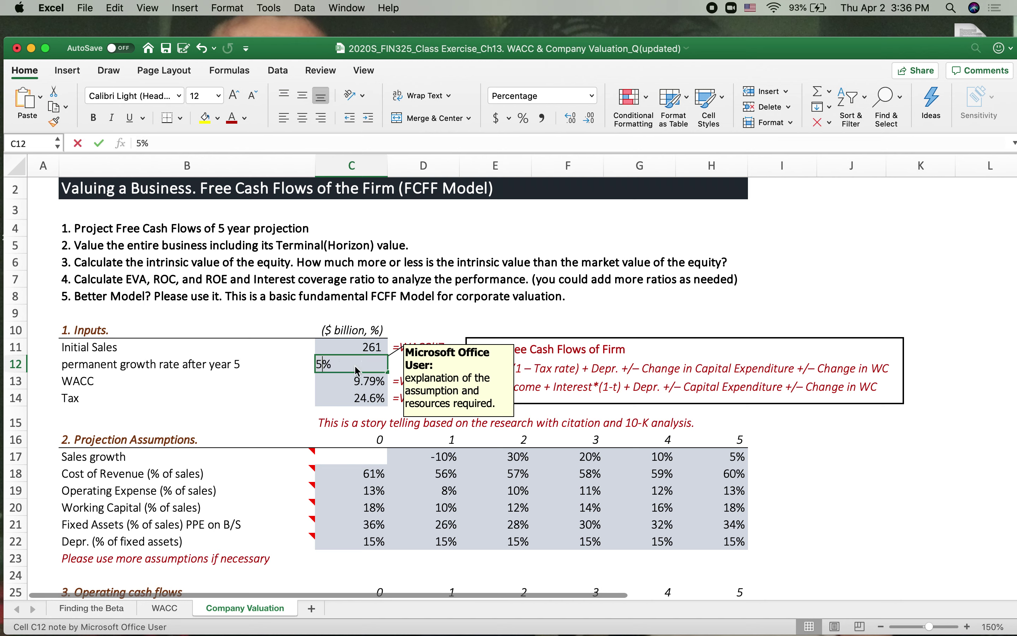
{"action": "key", "text": "Return"}
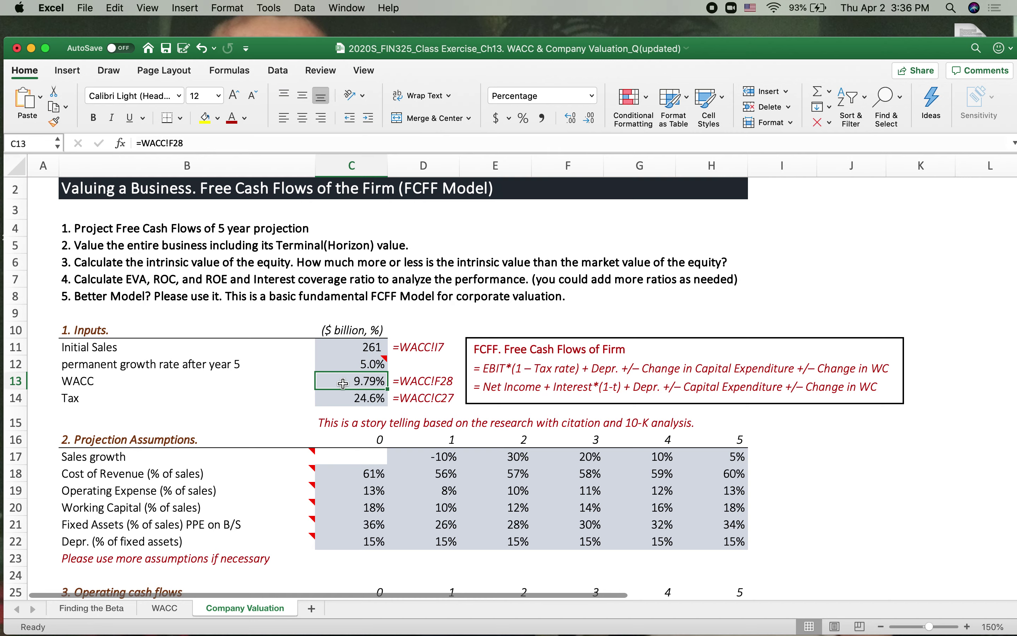
Test a 7% WACC in C13, then undo back to the linked 9.79% =WACC!F28.
{"action": "type", "text": "7"}
{"action": "key", "text": "Return"}
{"action": "scroll", "coordinate": [342, 382], "scroll_direction": "down", "scroll_amount": 15}
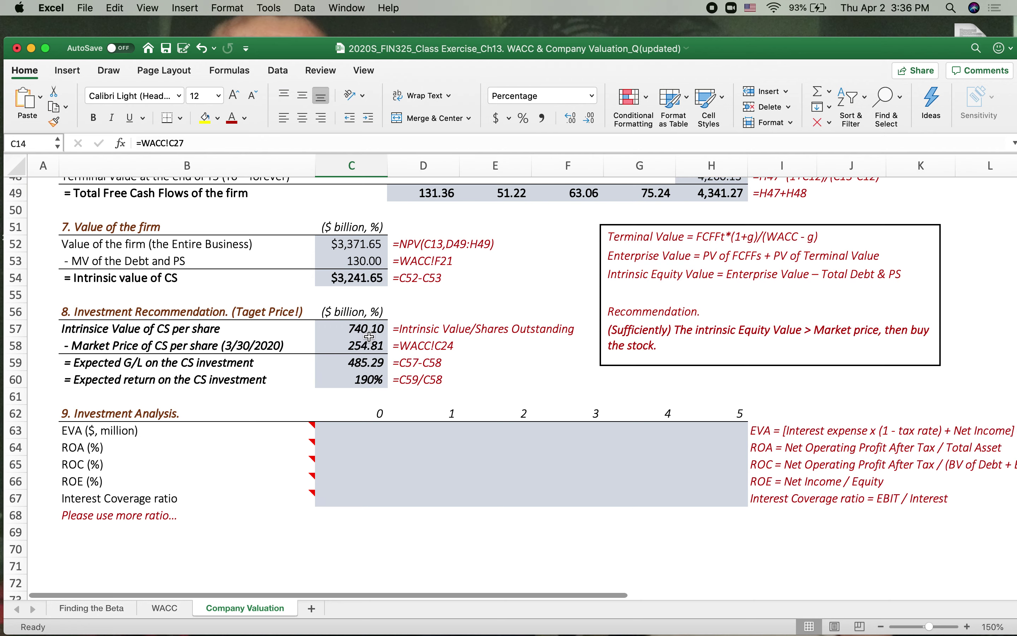
{"action": "scroll", "coordinate": [360, 355], "scroll_direction": "up", "scroll_amount": 15}
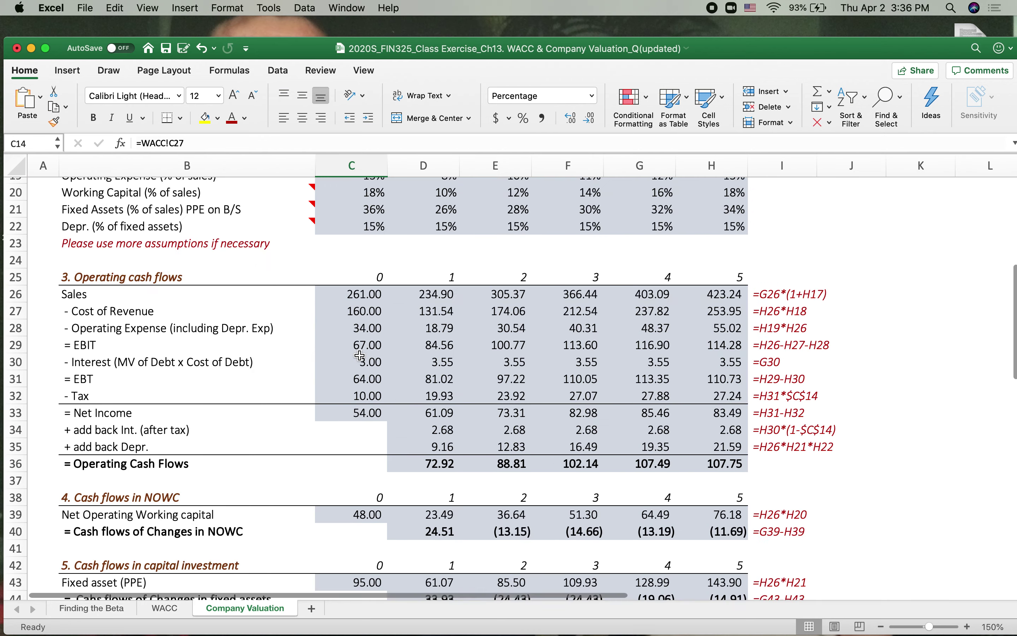
{"action": "left_click", "coordinate": [343, 386]}
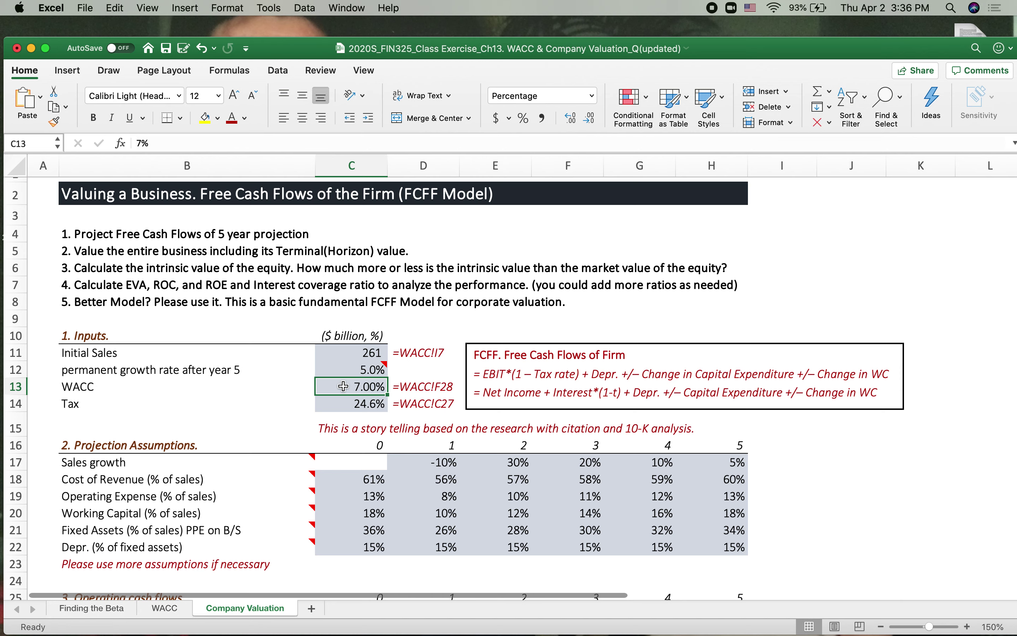
{"action": "left_click", "coordinate": [201, 48]}
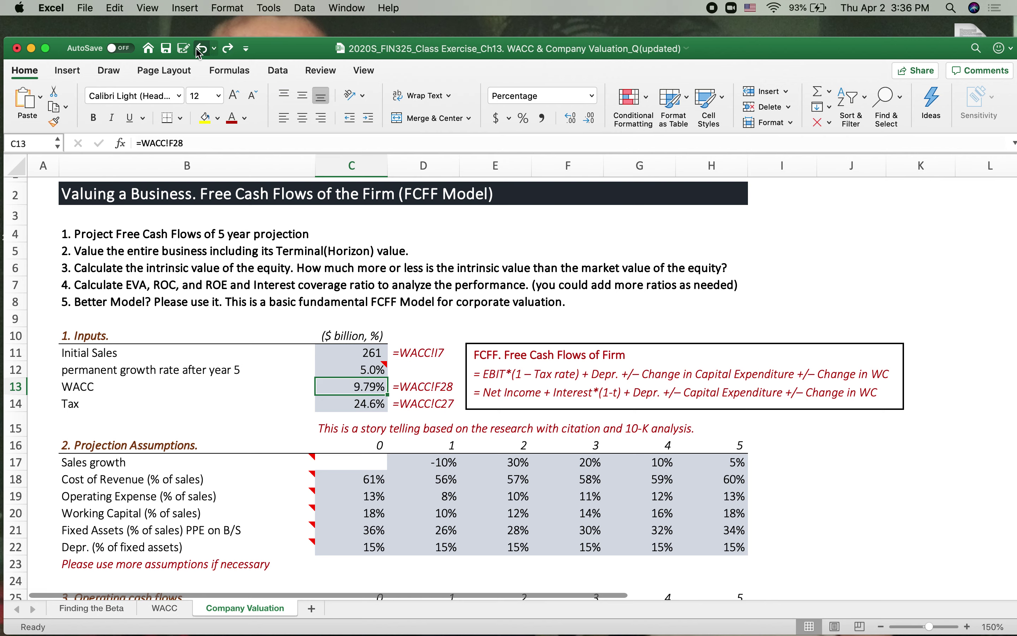
{"action": "left_click", "coordinate": [352, 406]}
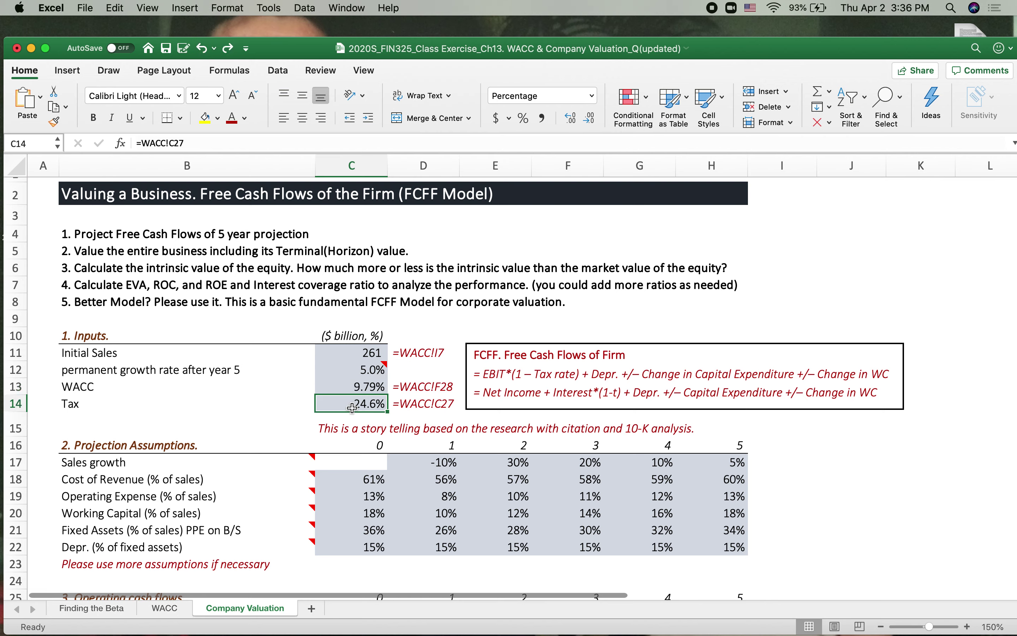
{"action": "type", "text": "35"}
{"action": "key", "text": "Return"}
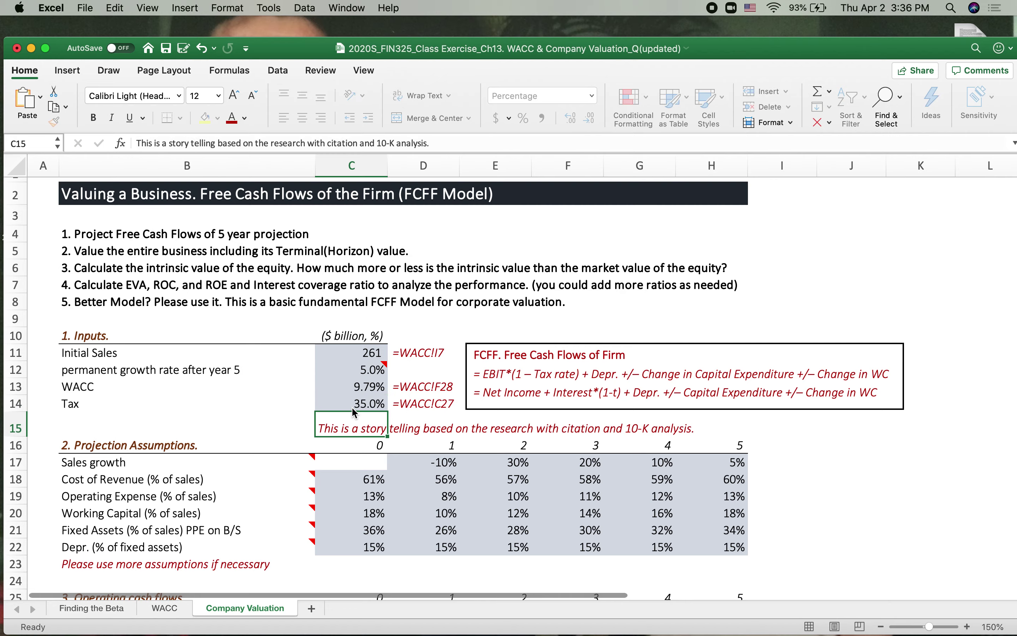
{"action": "scroll", "coordinate": [482, 458], "scroll_direction": "down", "scroll_amount": 3}
{"action": "scroll", "coordinate": [482, 458], "scroll_direction": "up", "scroll_amount": 5}
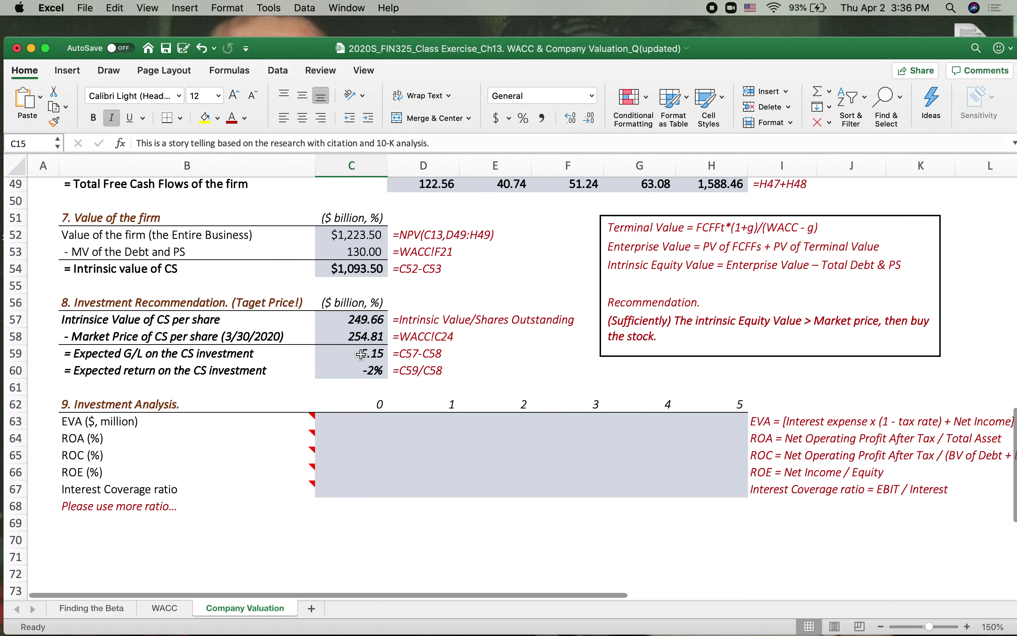
{"action": "scroll", "coordinate": [357, 357], "scroll_direction": "up", "scroll_amount": 20}
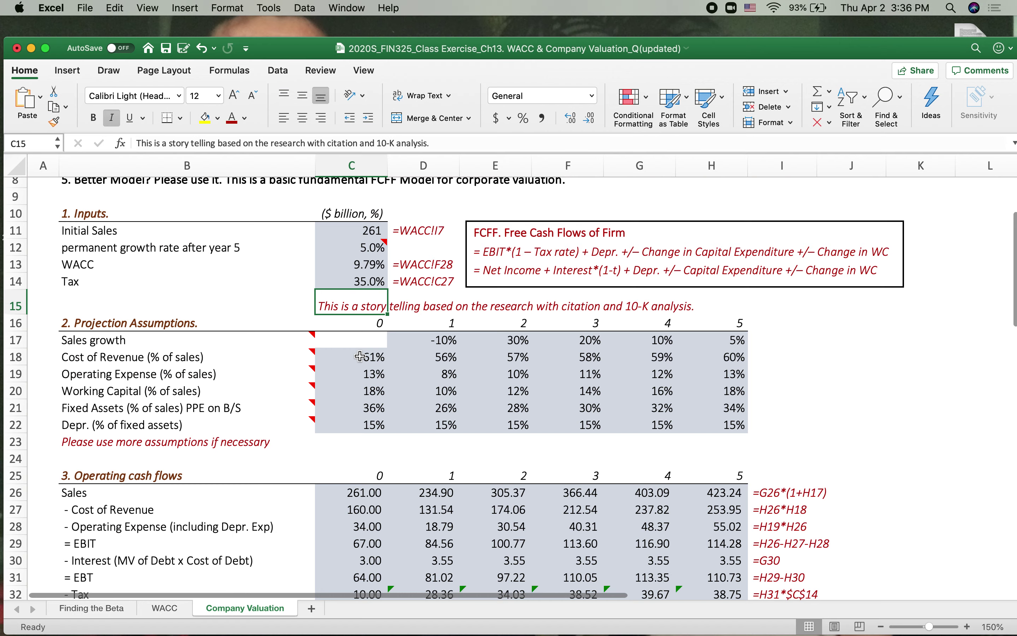
{"action": "left_click", "coordinate": [202, 48]}
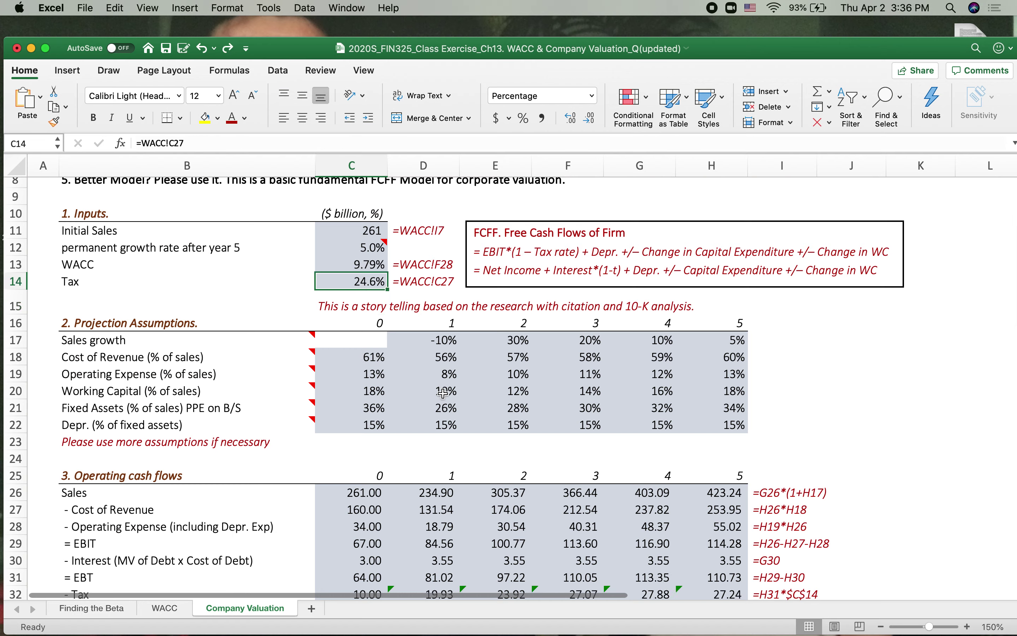
{"action": "left_click", "coordinate": [367, 365]}
{"action": "left_click", "coordinate": [445, 340]}
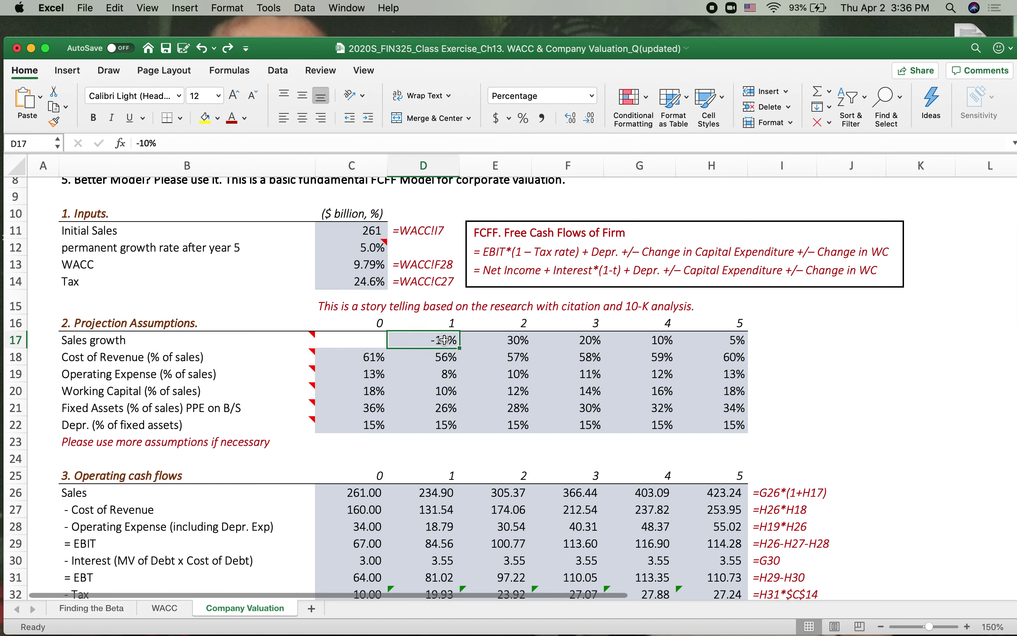
{"action": "key", "text": "Right"}
{"action": "key", "text": "Down"}
{"action": "key", "text": "Left"}
{"action": "key", "text": "Right"}
{"action": "key", "text": "Up"}
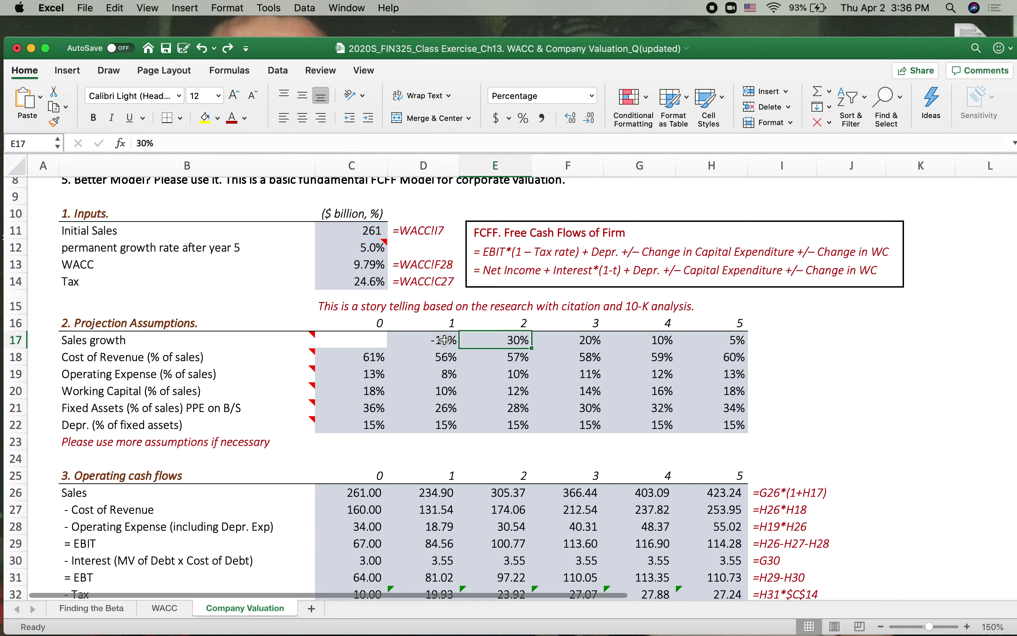
{"action": "key", "text": "Right"}
{"action": "key", "text": "Right"}
{"action": "key", "text": "Right"}
{"action": "key", "text": "Left"}
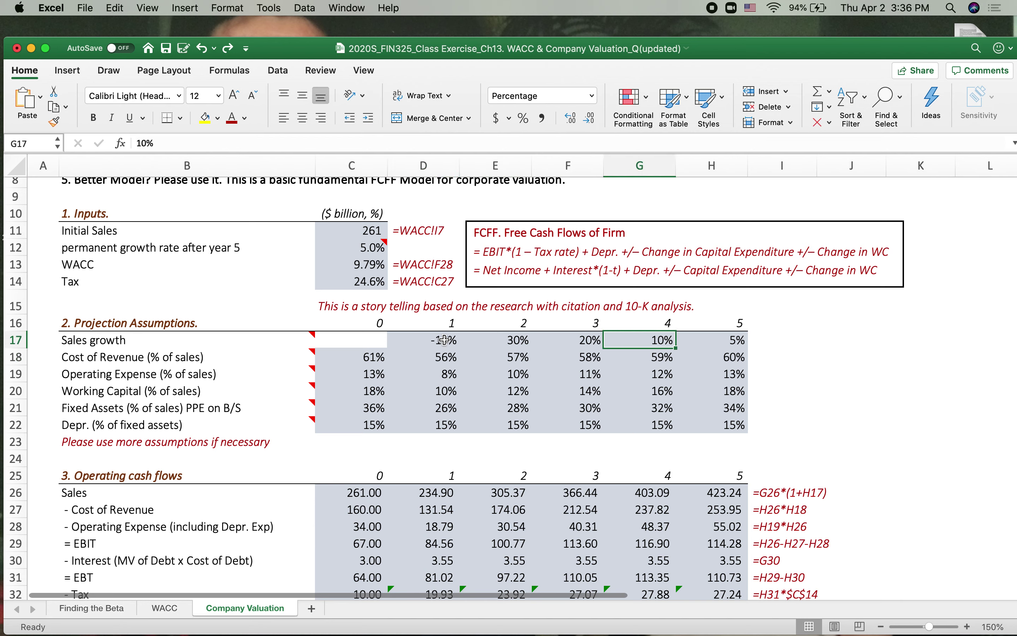
{"action": "type", "text": "20"}
{"action": "key", "text": "Right"}
{"action": "type", "text": "20"}
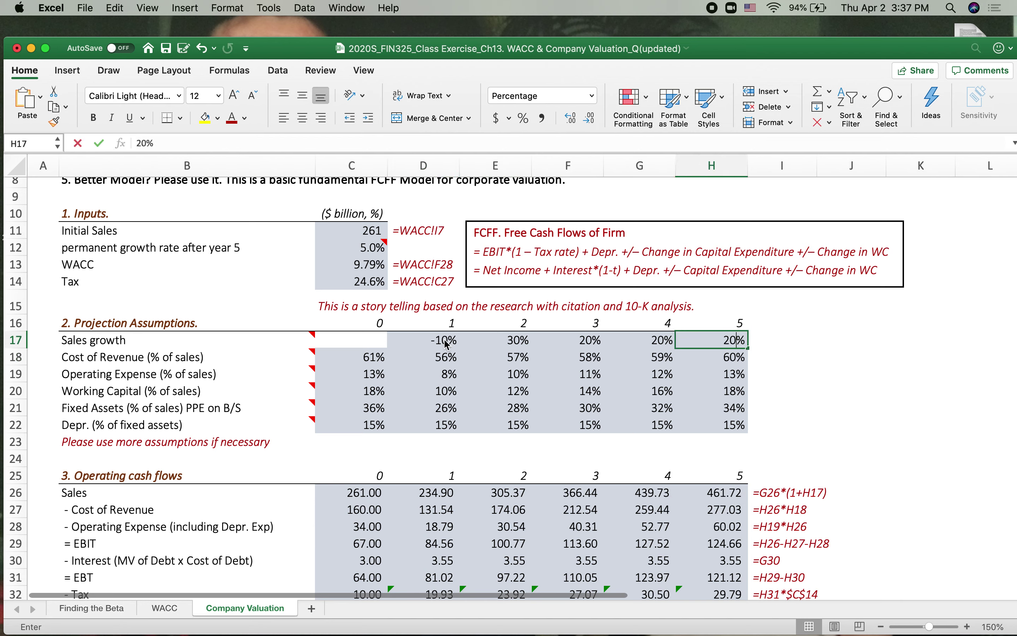
{"action": "key", "text": "Return"}
{"action": "scroll", "coordinate": [475, 375], "scroll_direction": "down", "scroll_amount": 10}
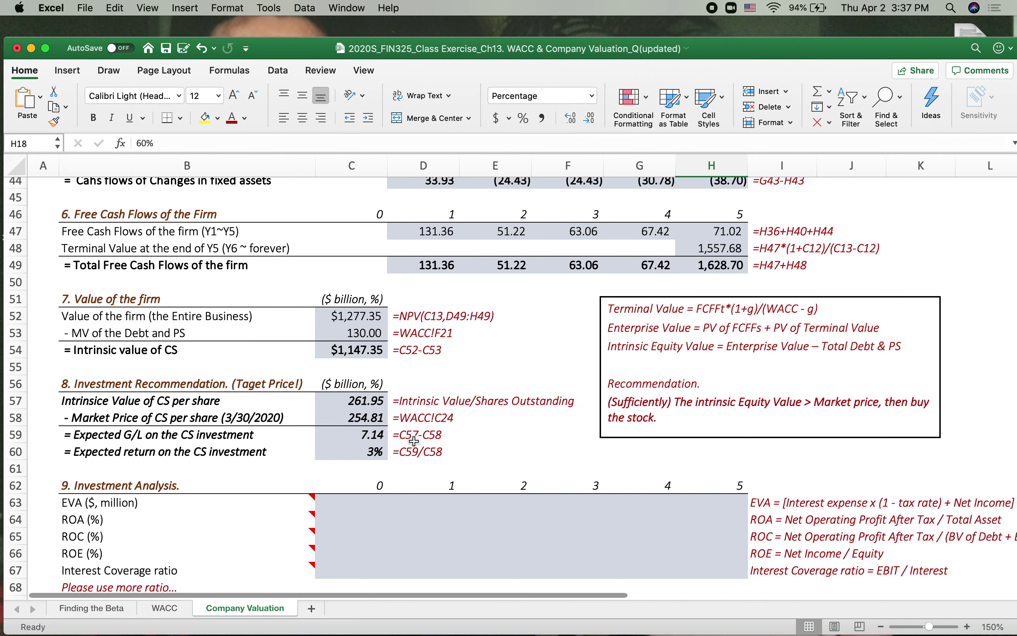
{"action": "scroll", "coordinate": [522, 336], "scroll_direction": "up", "scroll_amount": 9}
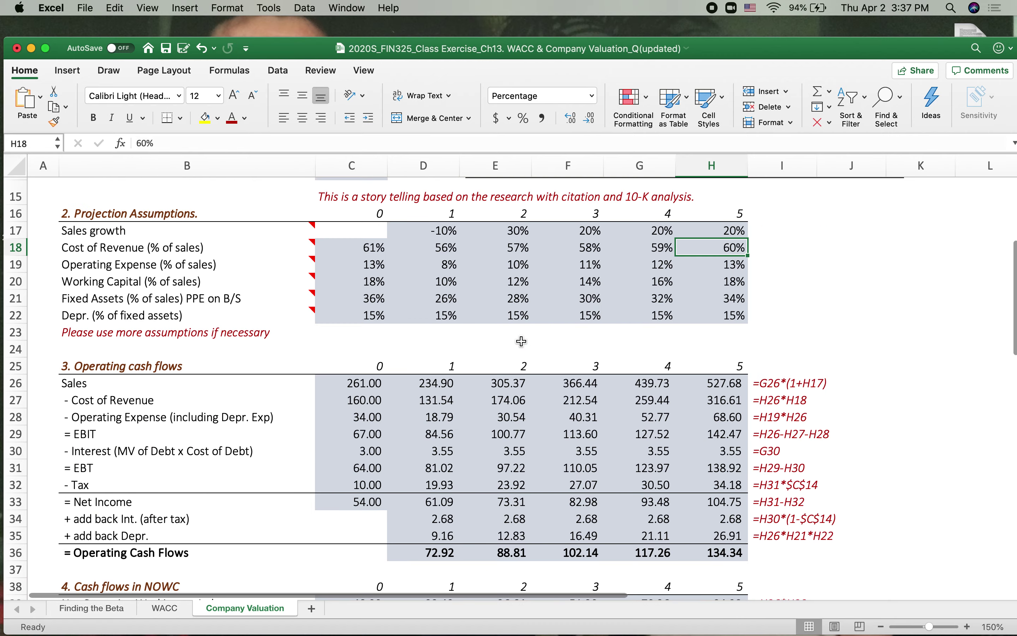
{"action": "left_click", "coordinate": [203, 48]}
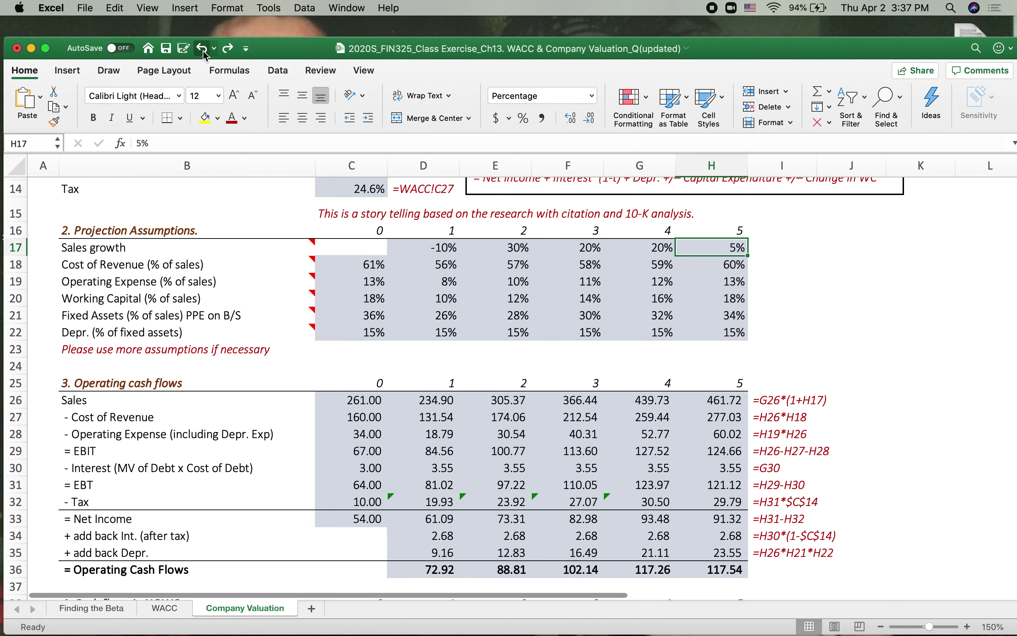
{"action": "left_click", "coordinate": [203, 49]}
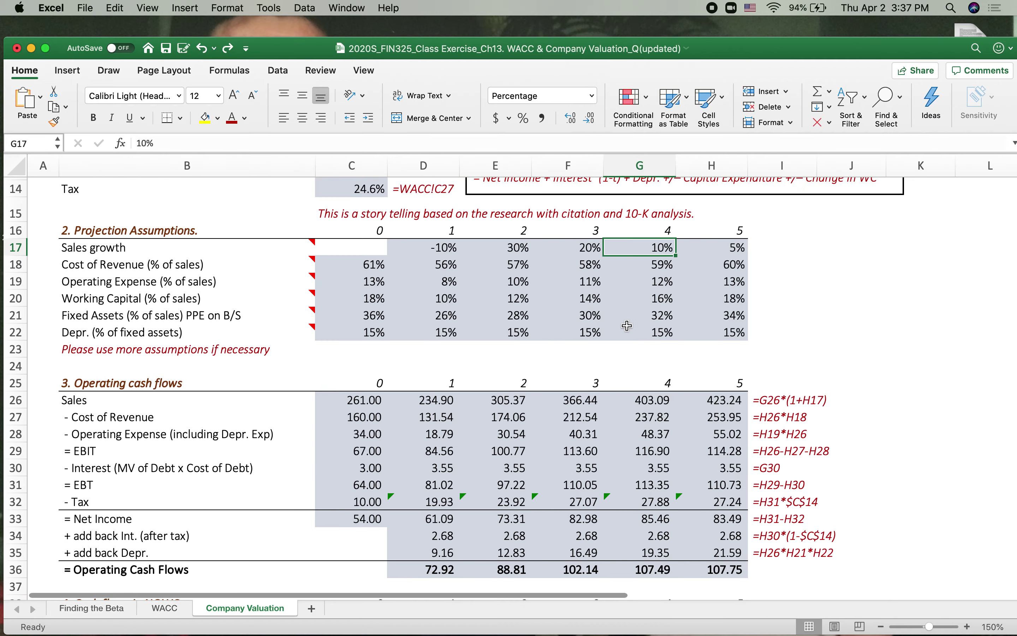
{"action": "scroll", "coordinate": [418, 345], "scroll_direction": "up", "scroll_amount": 3}
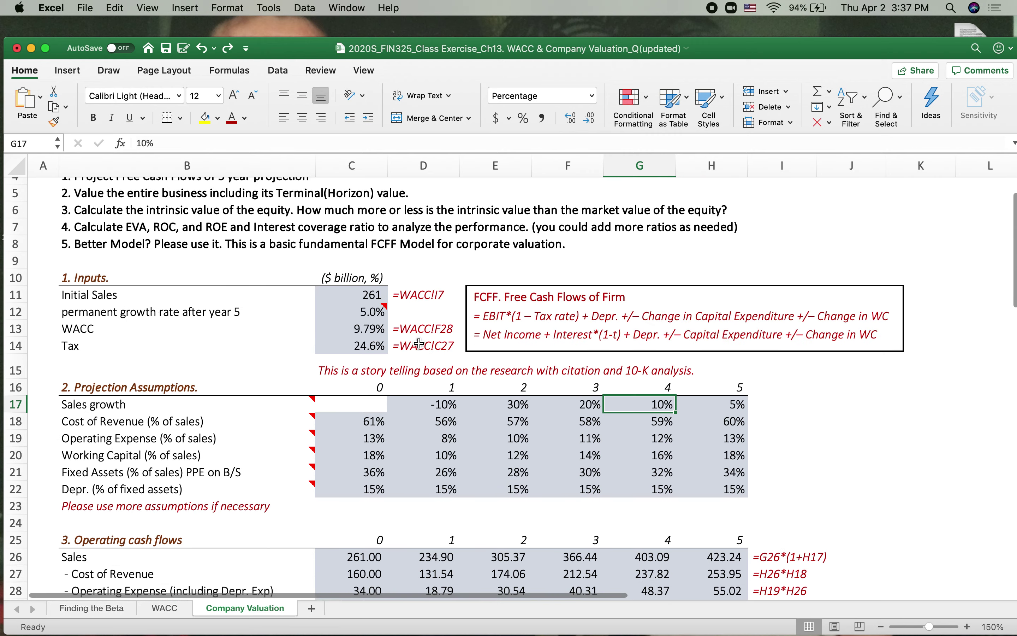
{"action": "left_click", "coordinate": [420, 346]}
Review the B11:H22 inputs block, then bring the Investment Analysis ratios into view and select C63.
{"action": "left_click_drag", "start_coordinate": [96, 297], "coordinate": [701, 489]}
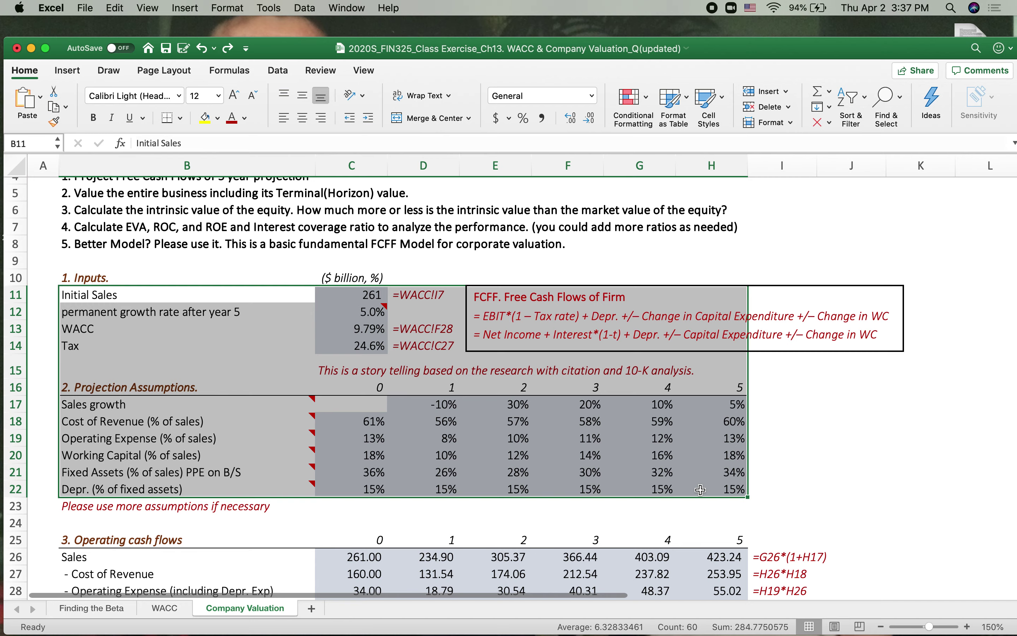
{"action": "left_click", "coordinate": [856, 463]}
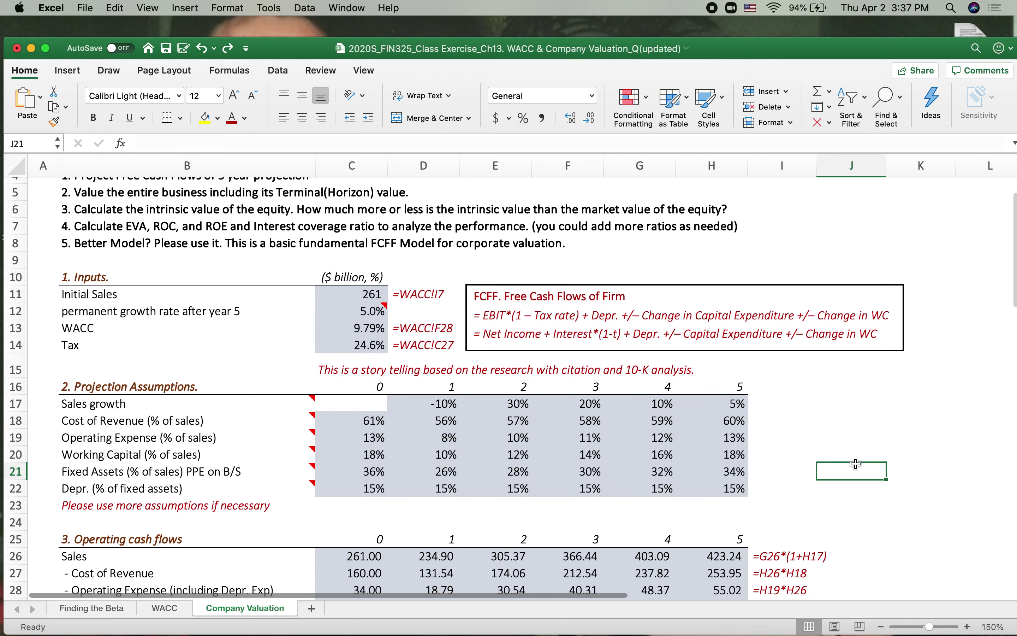
{"action": "scroll", "coordinate": [855, 463], "scroll_direction": "down", "scroll_amount": 14}
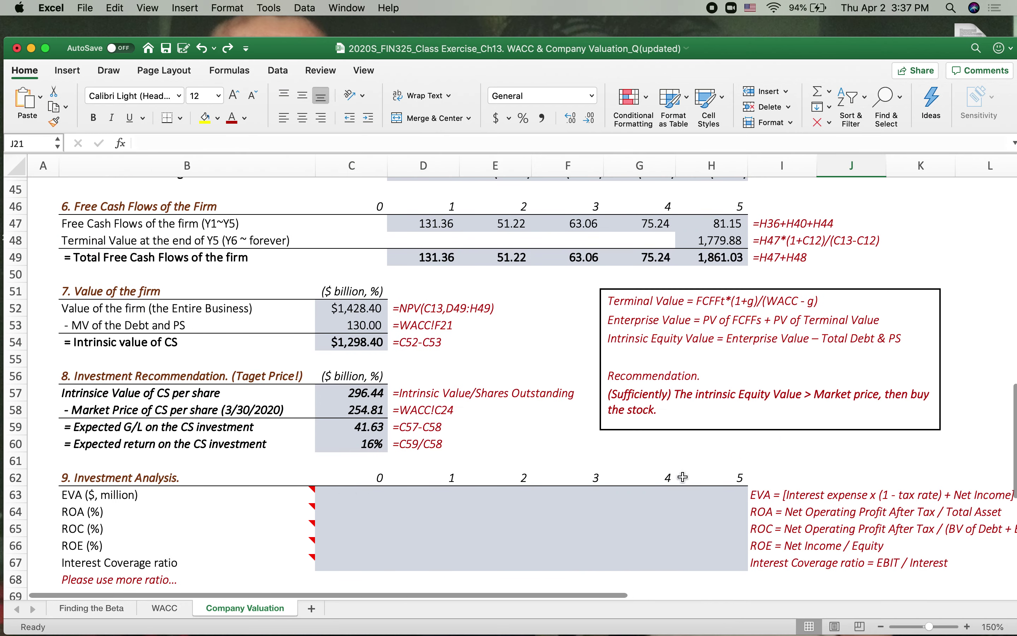
{"action": "mouse_move", "coordinate": [110, 505]}
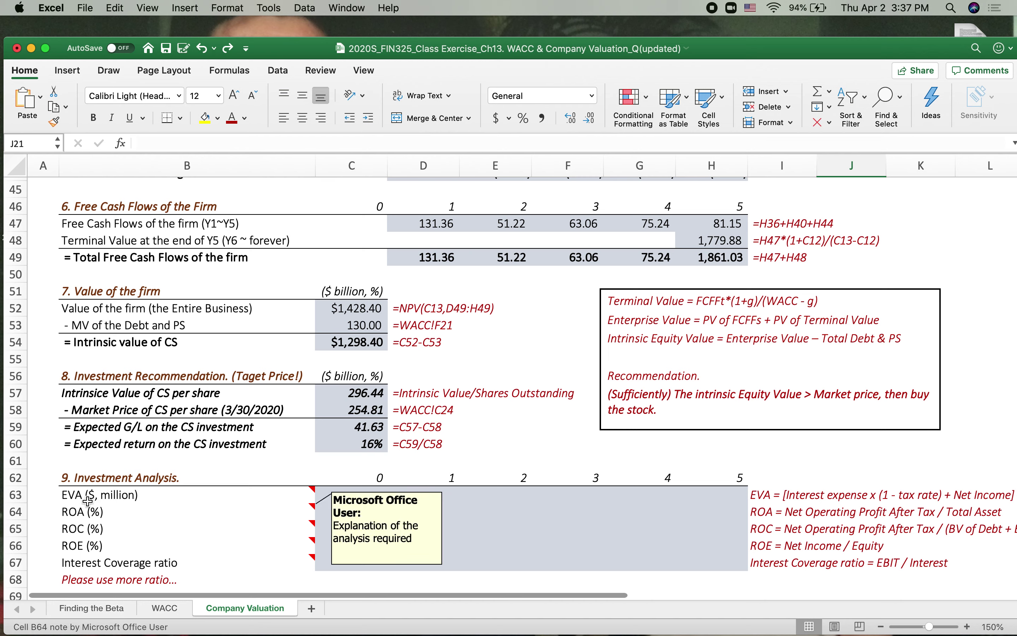
{"action": "mouse_move", "coordinate": [78, 497]}
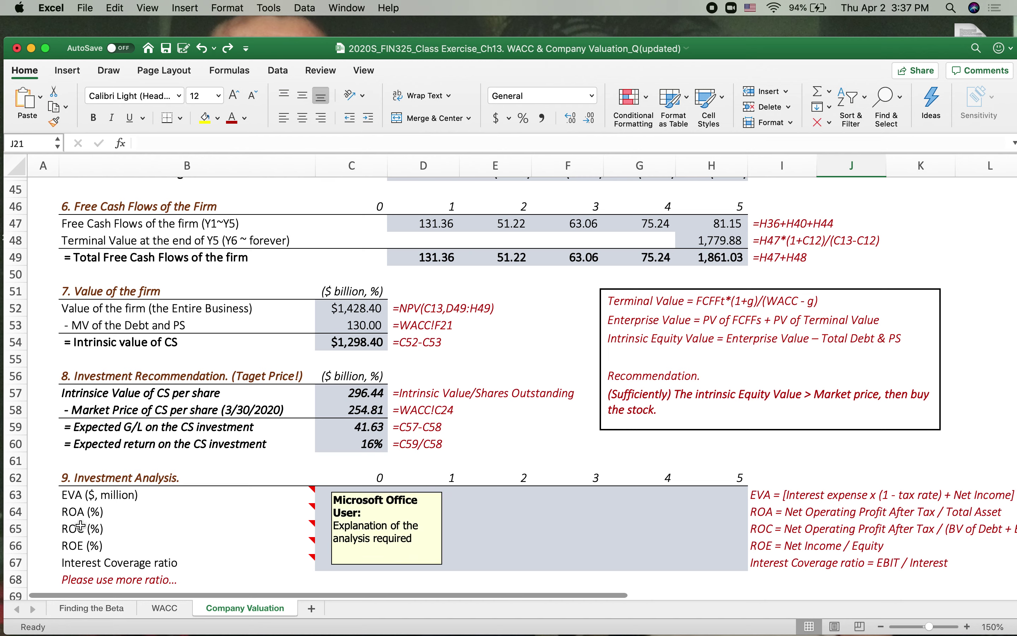
{"action": "mouse_move", "coordinate": [93, 530]}
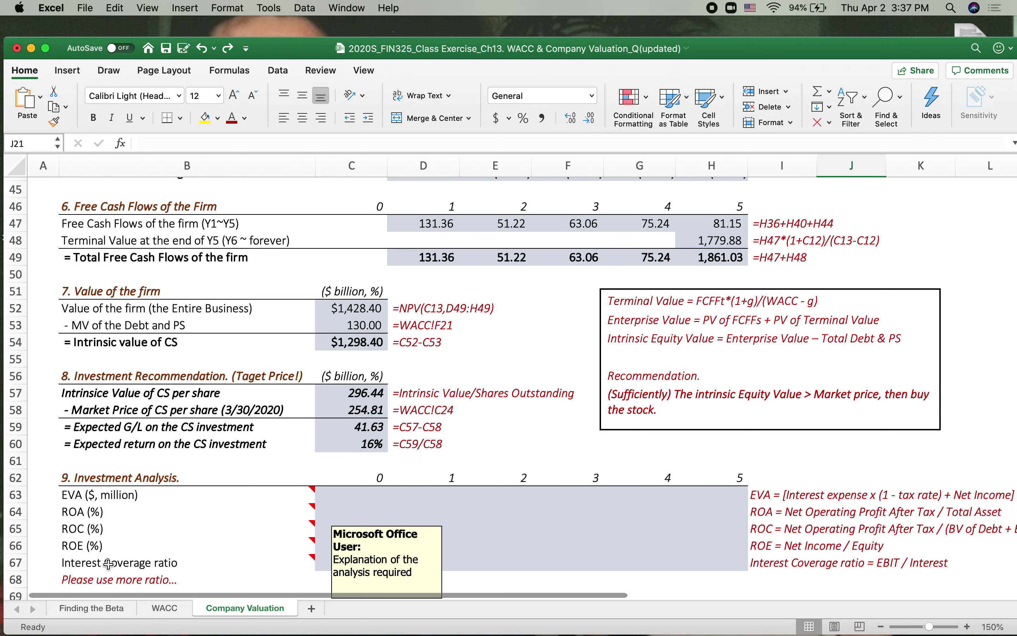
{"action": "mouse_move", "coordinate": [110, 568]}
{"action": "scroll", "coordinate": [183, 565], "scroll_direction": "down", "scroll_amount": 3}
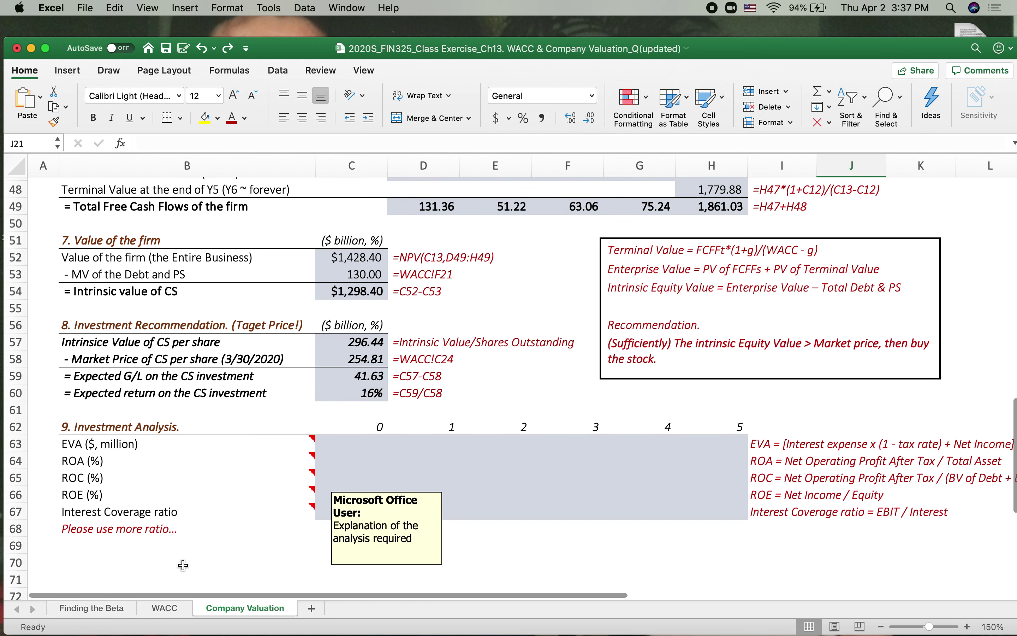
{"action": "left_click", "coordinate": [356, 444]}
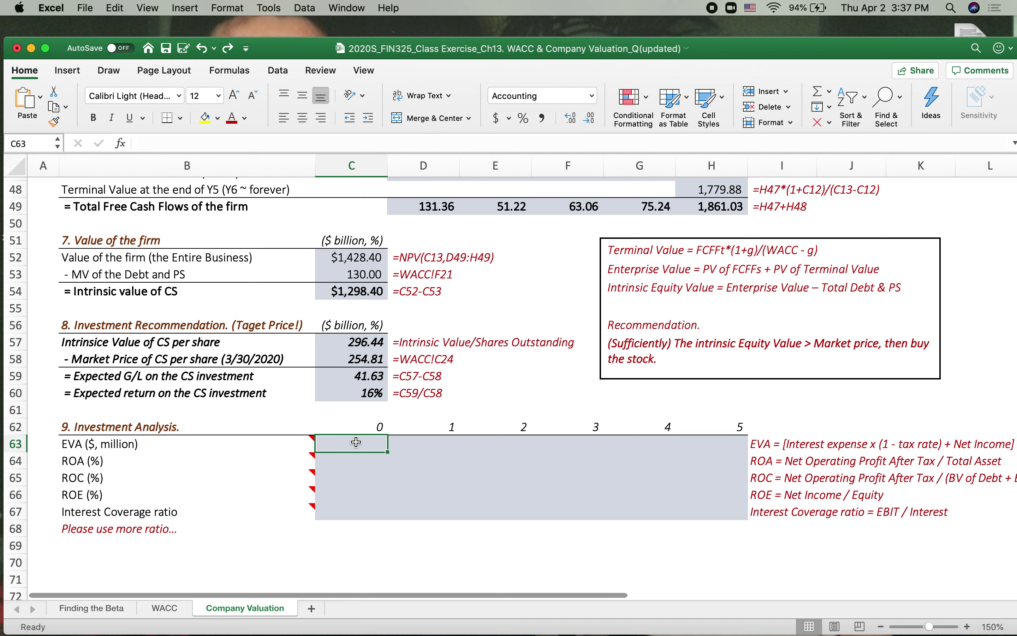
{"action": "scroll", "coordinate": [862, 473], "scroll_direction": "right", "scroll_amount": 5}
{"action": "scroll", "coordinate": [862, 472], "scroll_direction": "down", "scroll_amount": 1}
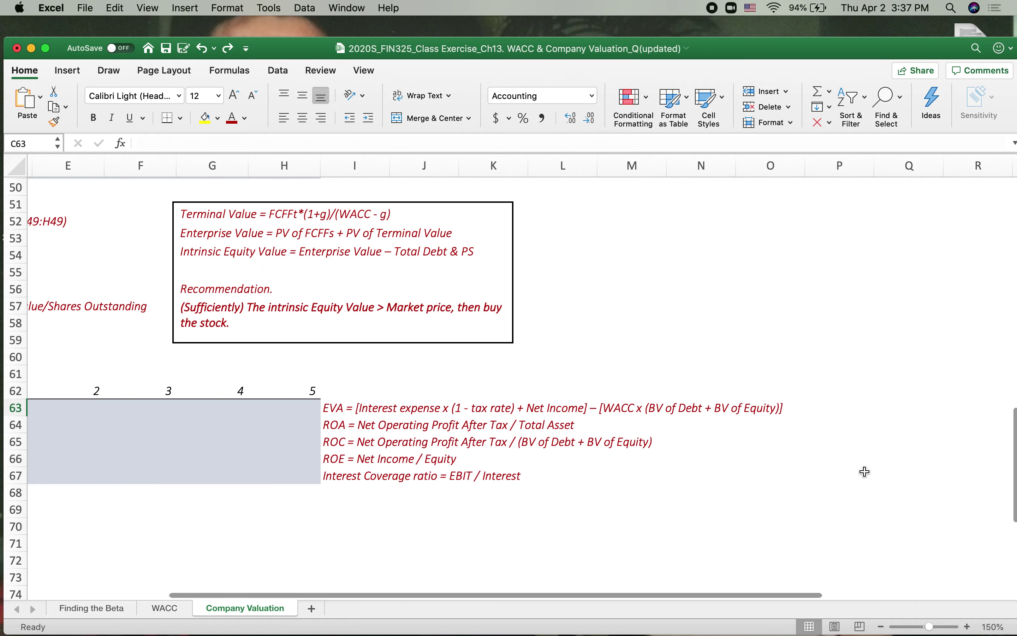
{"action": "left_click_drag", "start_coordinate": [330, 407], "coordinate": [721, 476]}
{"action": "scroll", "coordinate": [463, 487], "scroll_direction": "left", "scroll_amount": 5}
{"action": "left_click_drag", "start_coordinate": [352, 394], "coordinate": [720, 469]}
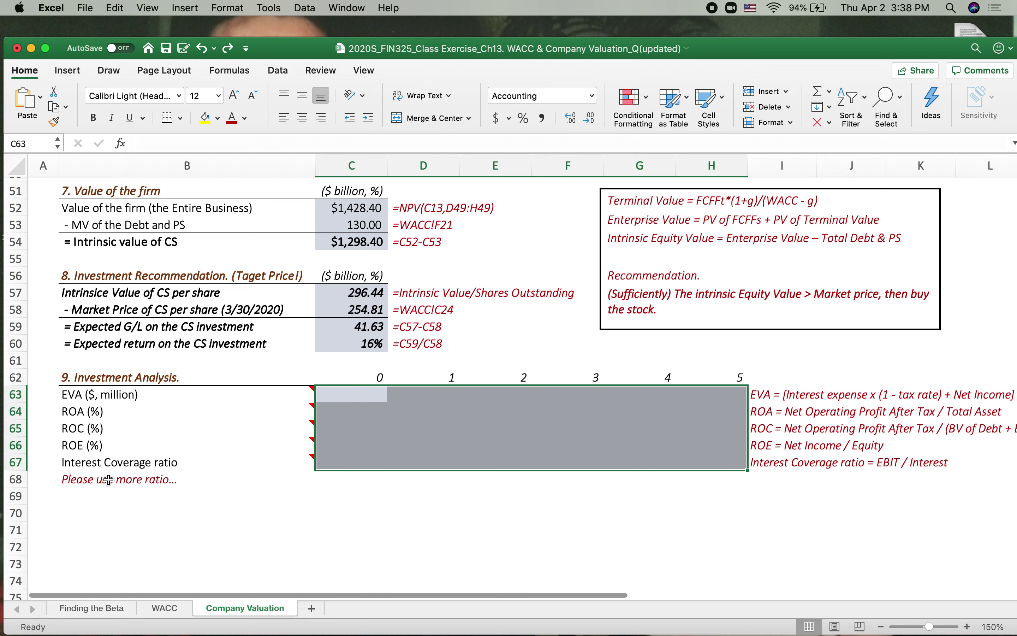
{"action": "mouse_move", "coordinate": [156, 463]}
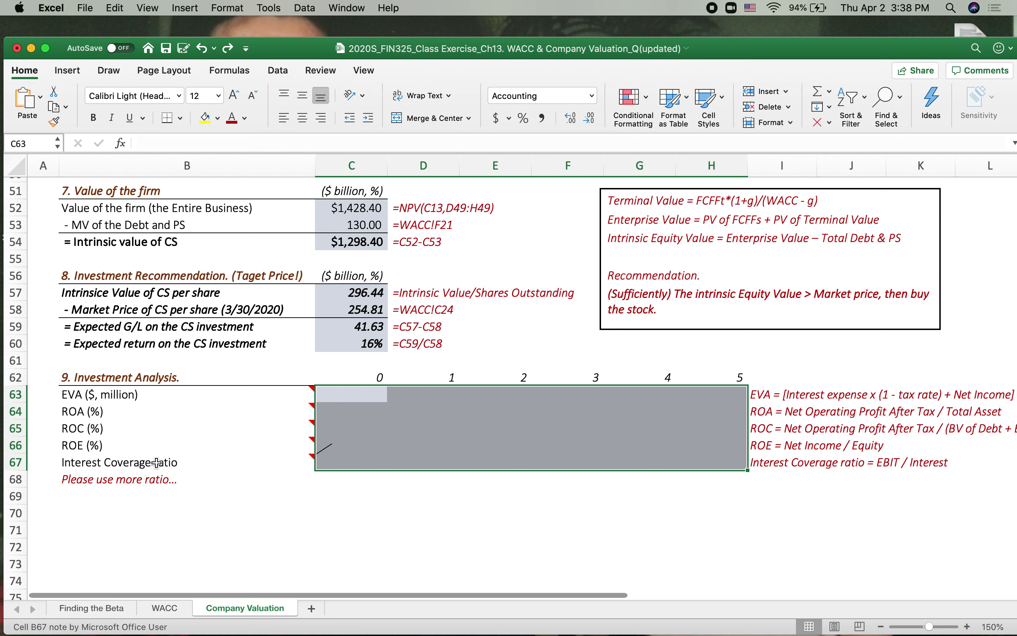
{"action": "left_click", "coordinate": [76, 491]}
{"action": "key", "text": "Down"}
{"action": "key", "text": "Down"}
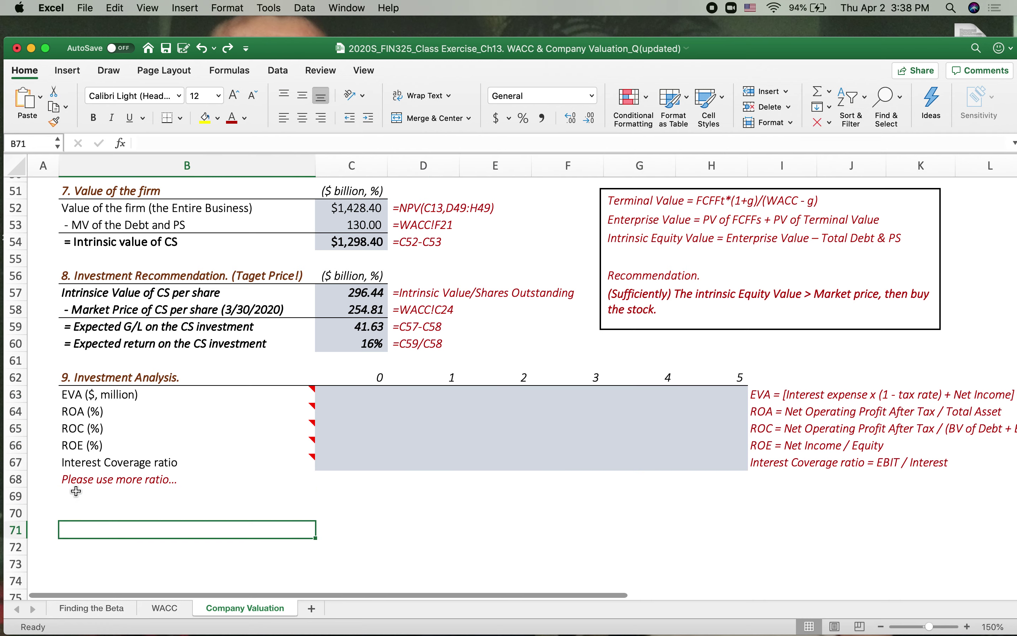
{"action": "left_click_drag", "start_coordinate": [372, 397], "coordinate": [723, 465]}
{"action": "left_click", "coordinate": [126, 395]}
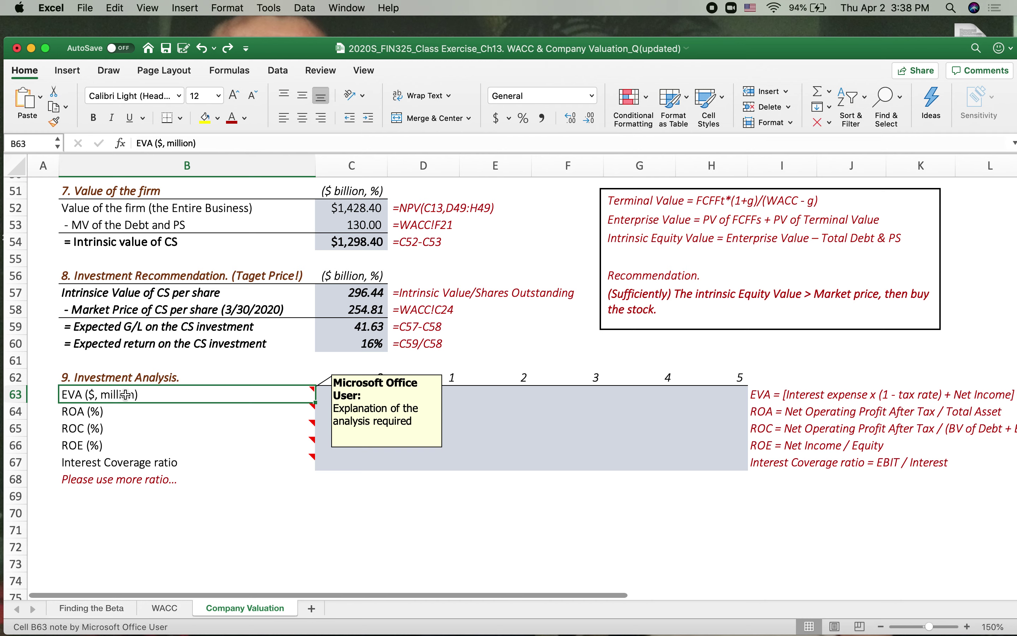
{"action": "left_click", "coordinate": [243, 518]}
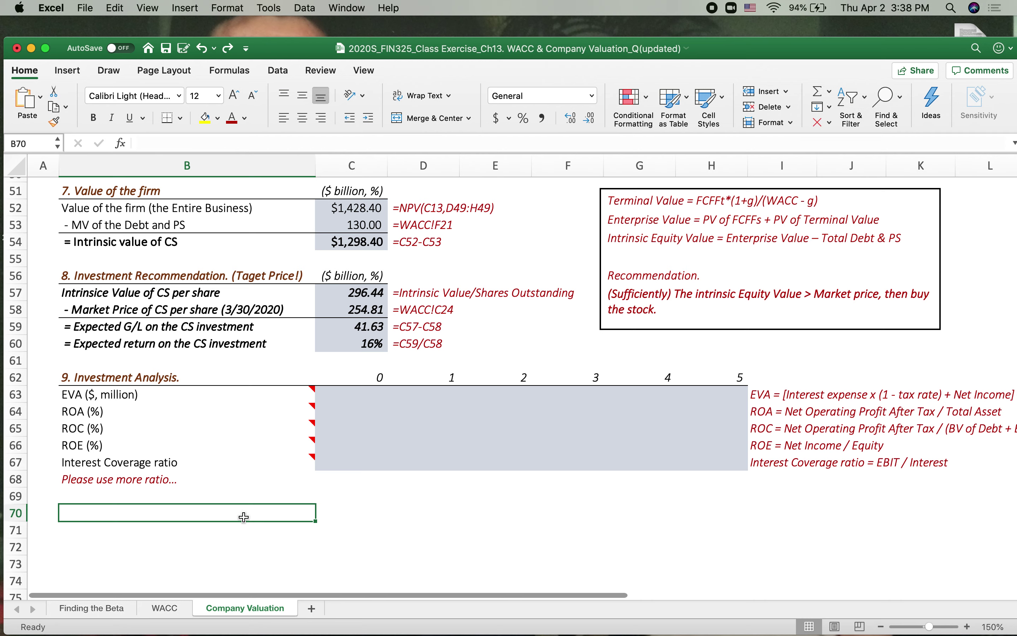